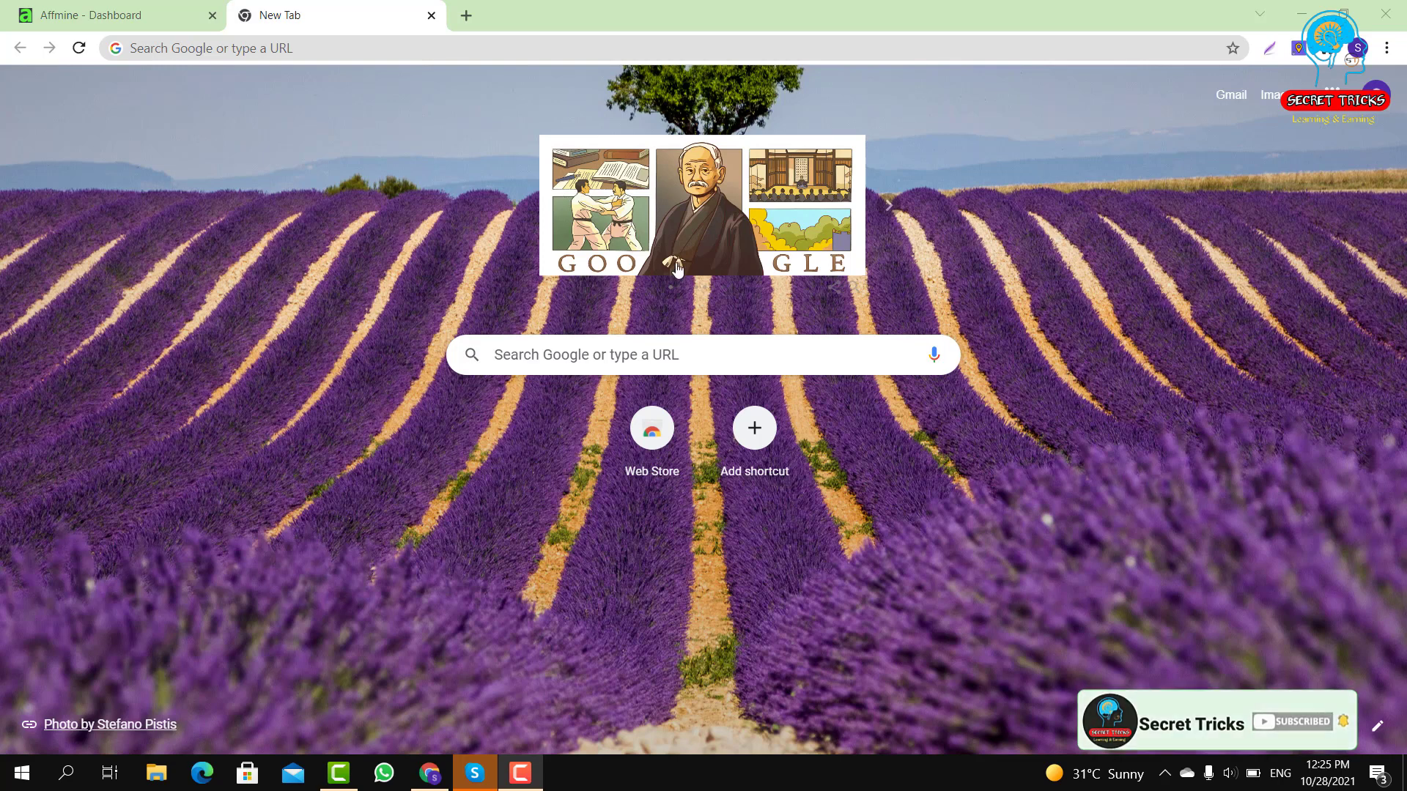
Switch to the Affmine dashboard and look over its performance and campaign sections
{"action": "left_click", "coordinate": [164, 16]}
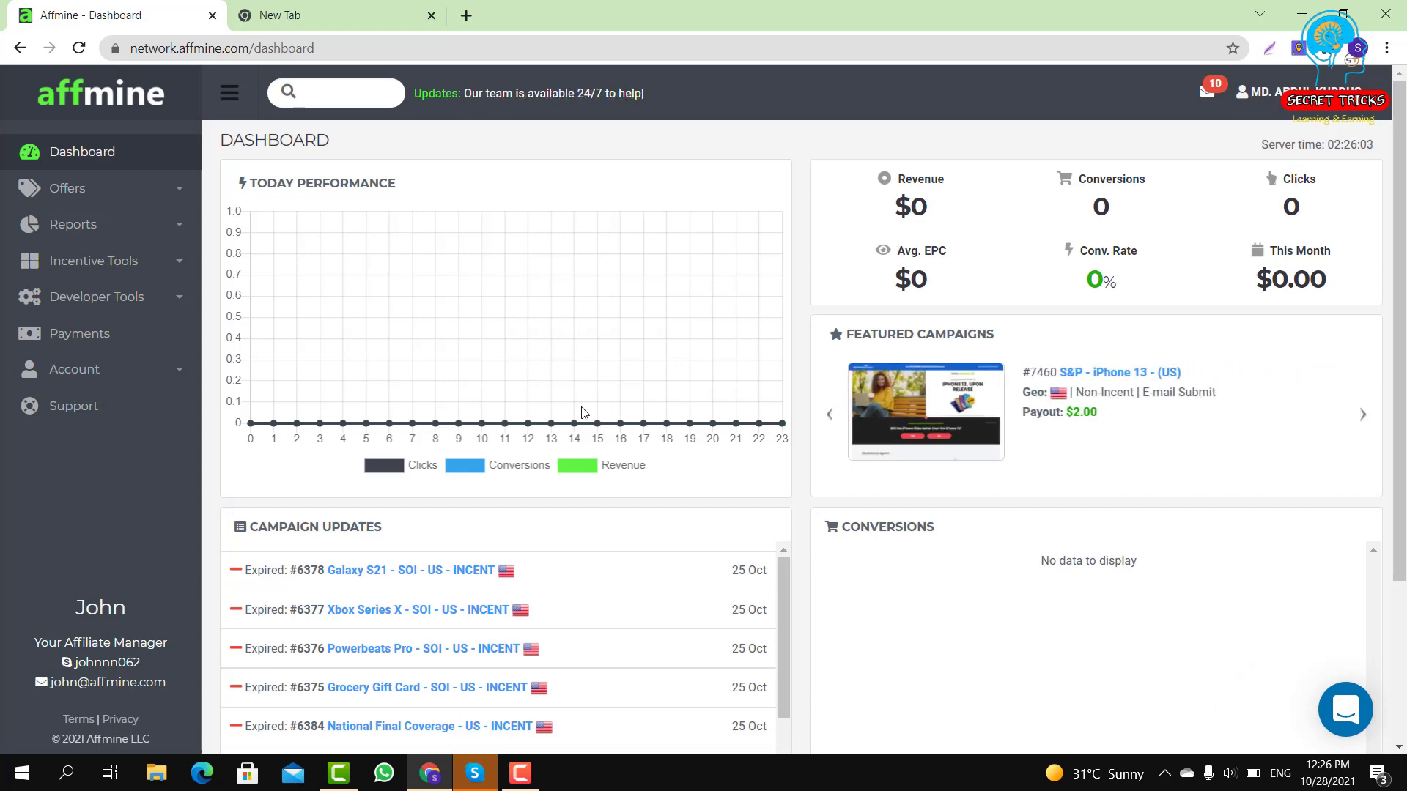
{"action": "scroll", "coordinate": [584, 413], "scroll_direction": "down", "scroll_amount": 2}
{"action": "scroll", "coordinate": [585, 413], "scroll_direction": "up", "scroll_amount": 2}
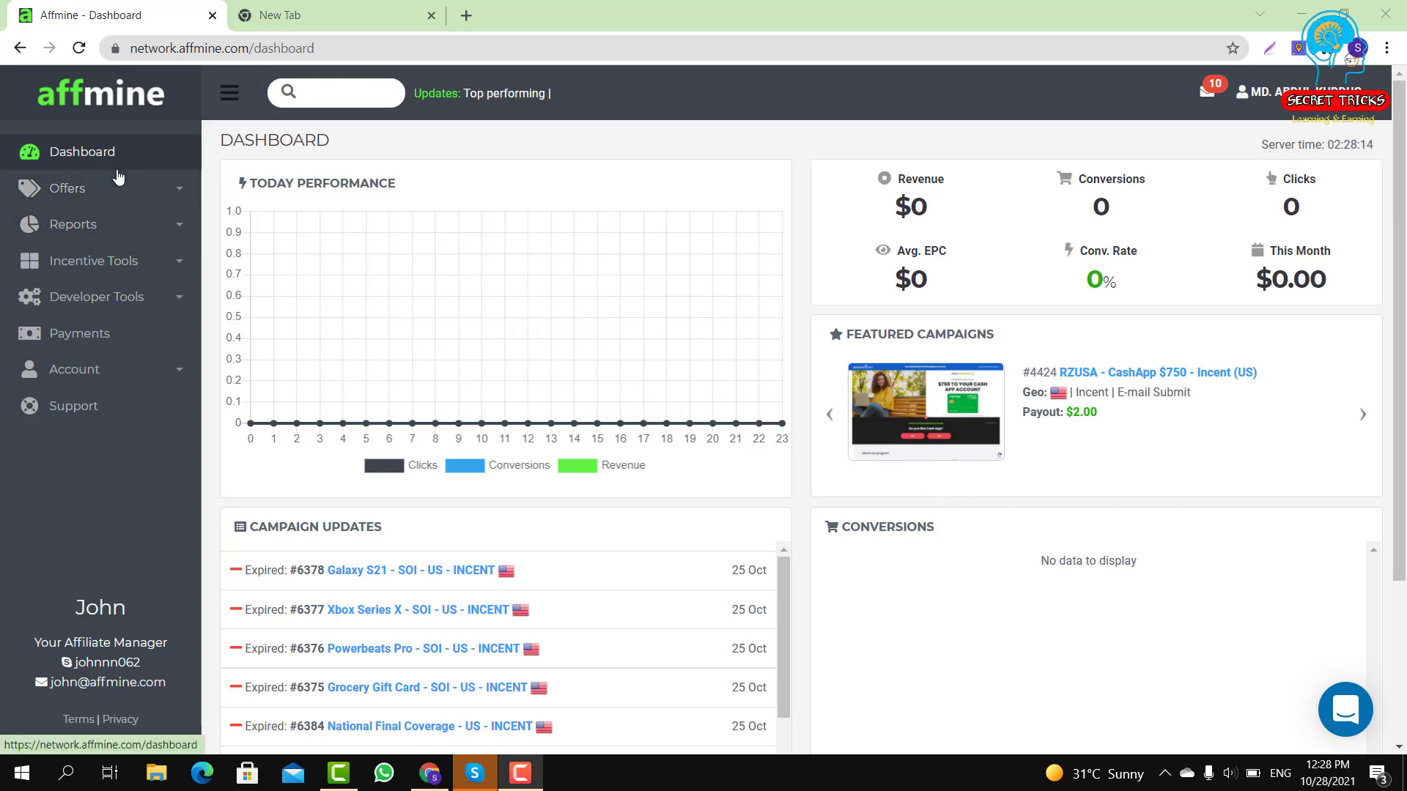
Open the page for browsing offers and search its campaigns for "cash app"
{"action": "left_click", "coordinate": [162, 198]}
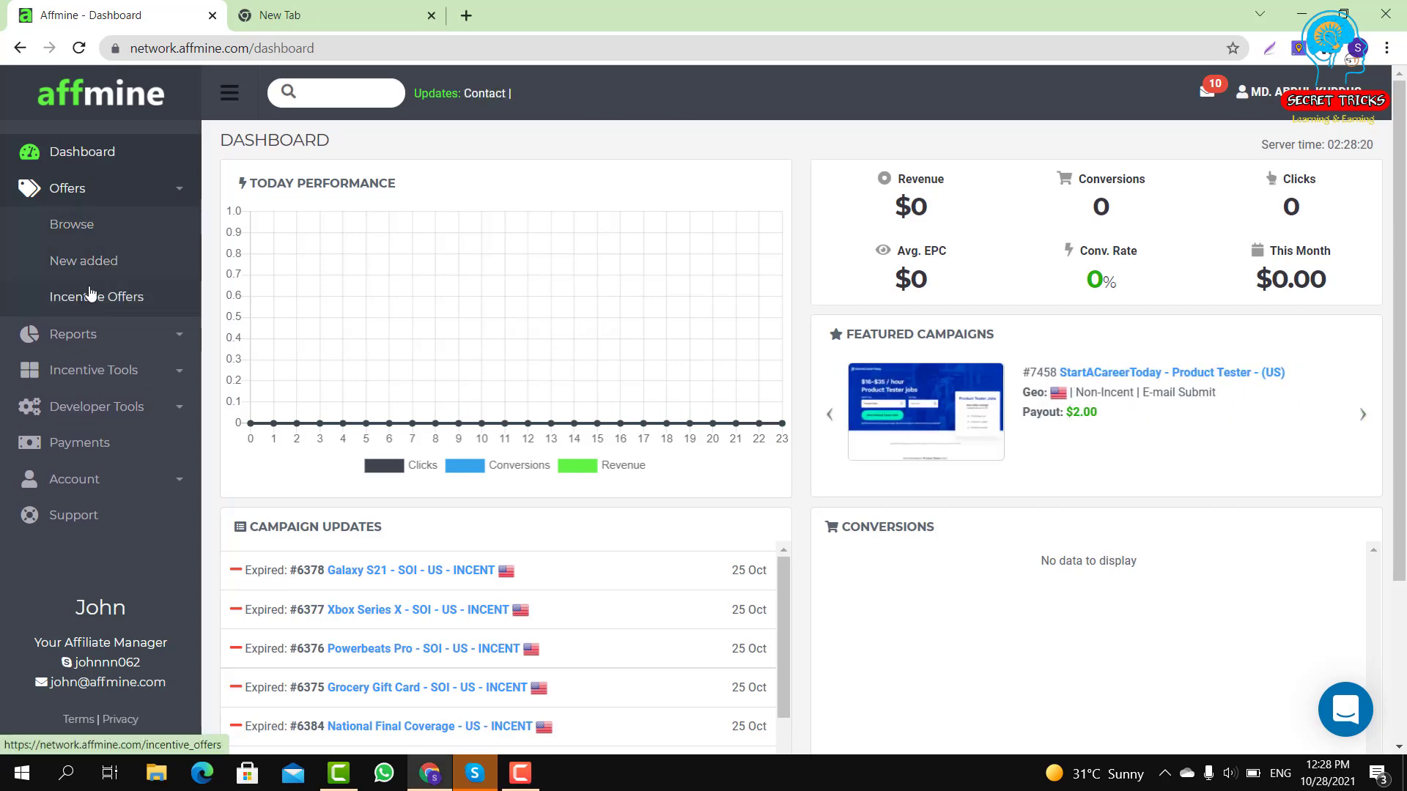
{"action": "left_click", "coordinate": [74, 227]}
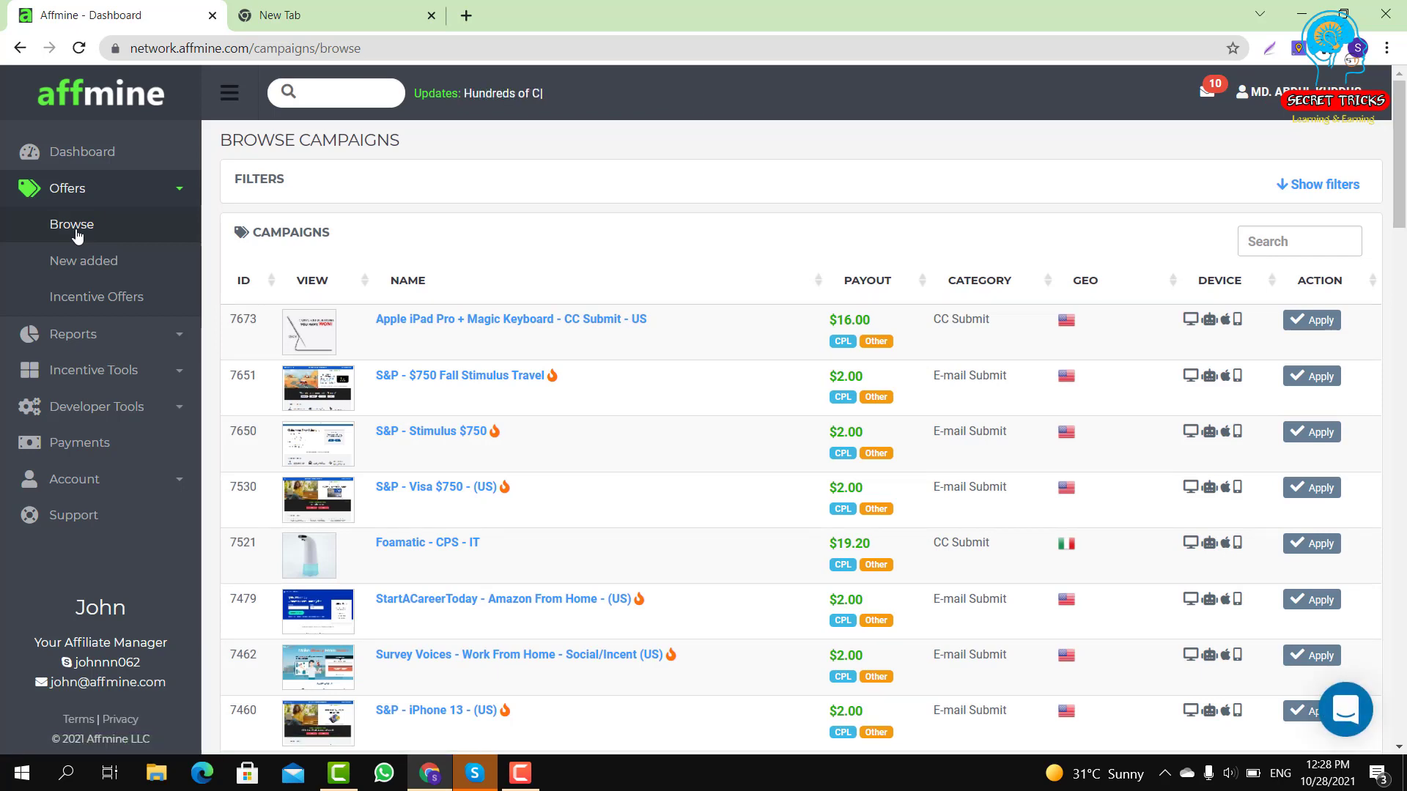
{"action": "left_click", "coordinate": [1302, 242]}
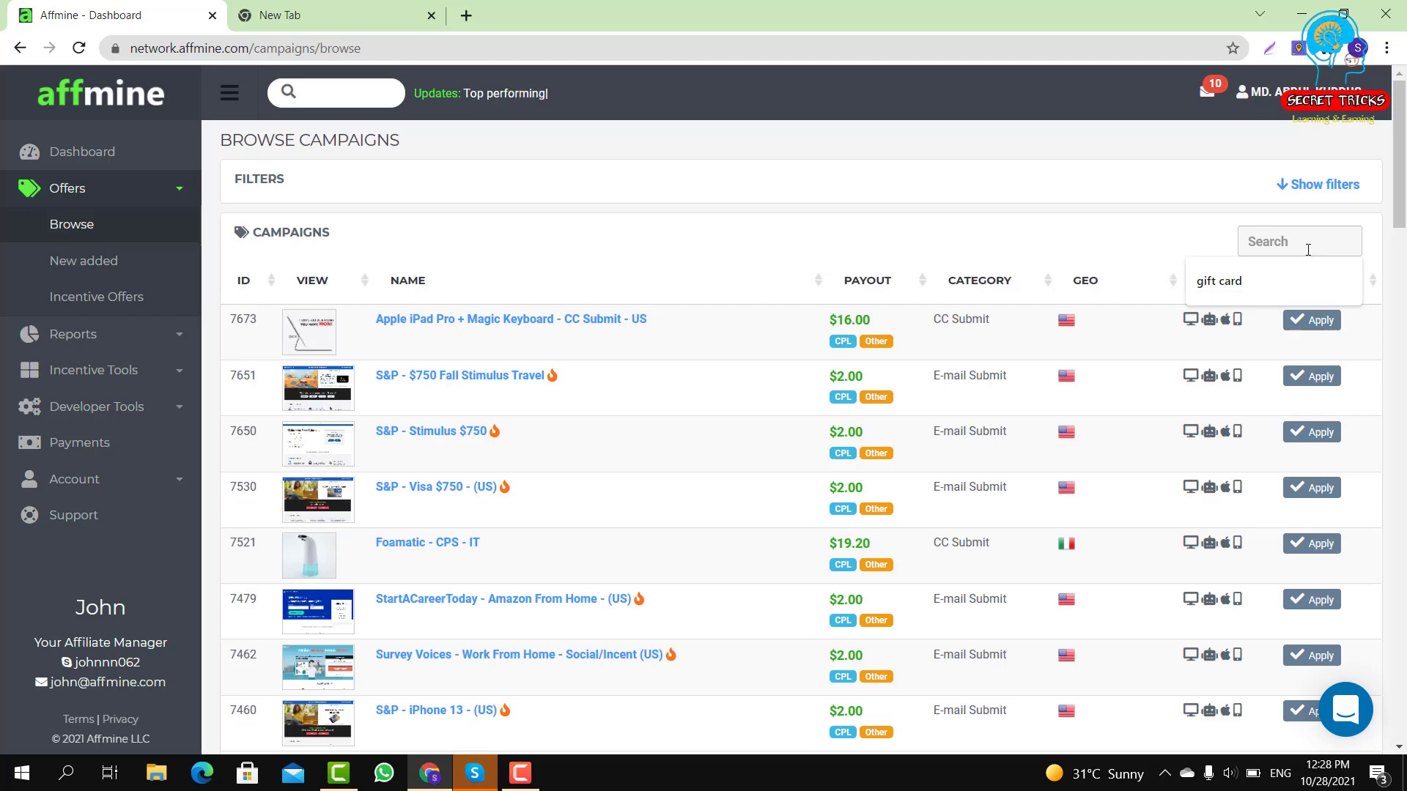
{"action": "type", "text": "cas"}
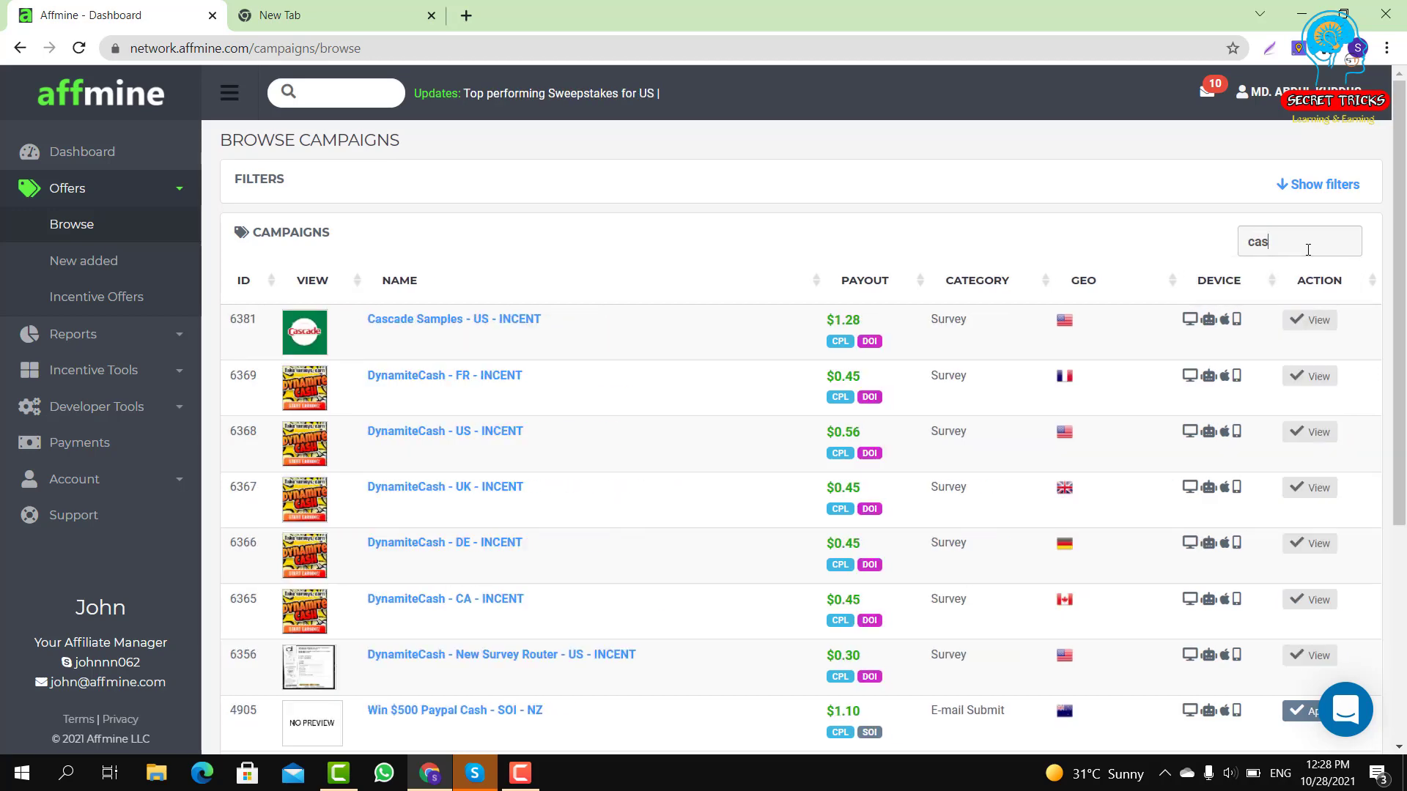
{"action": "type", "text": "h a"}
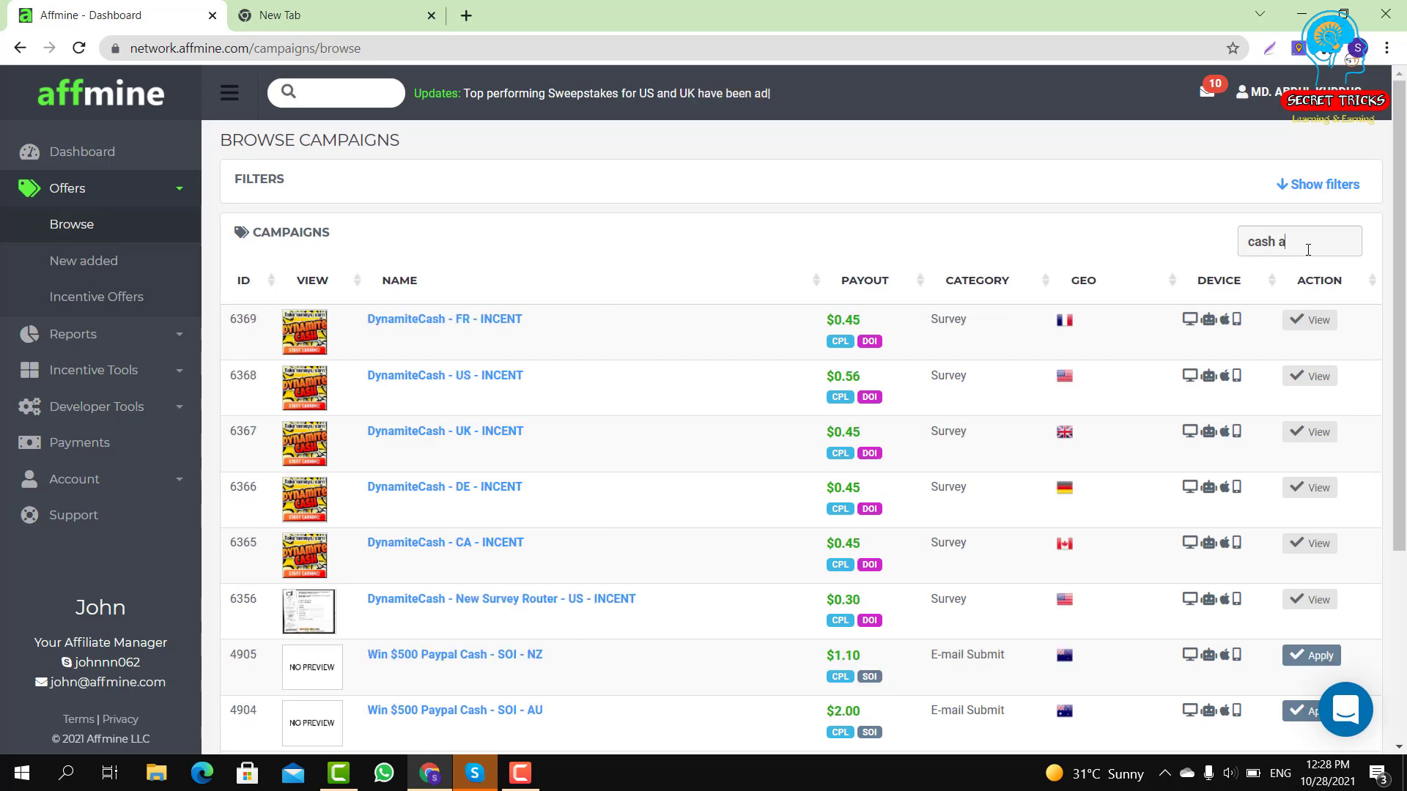
{"action": "type", "text": "pp"}
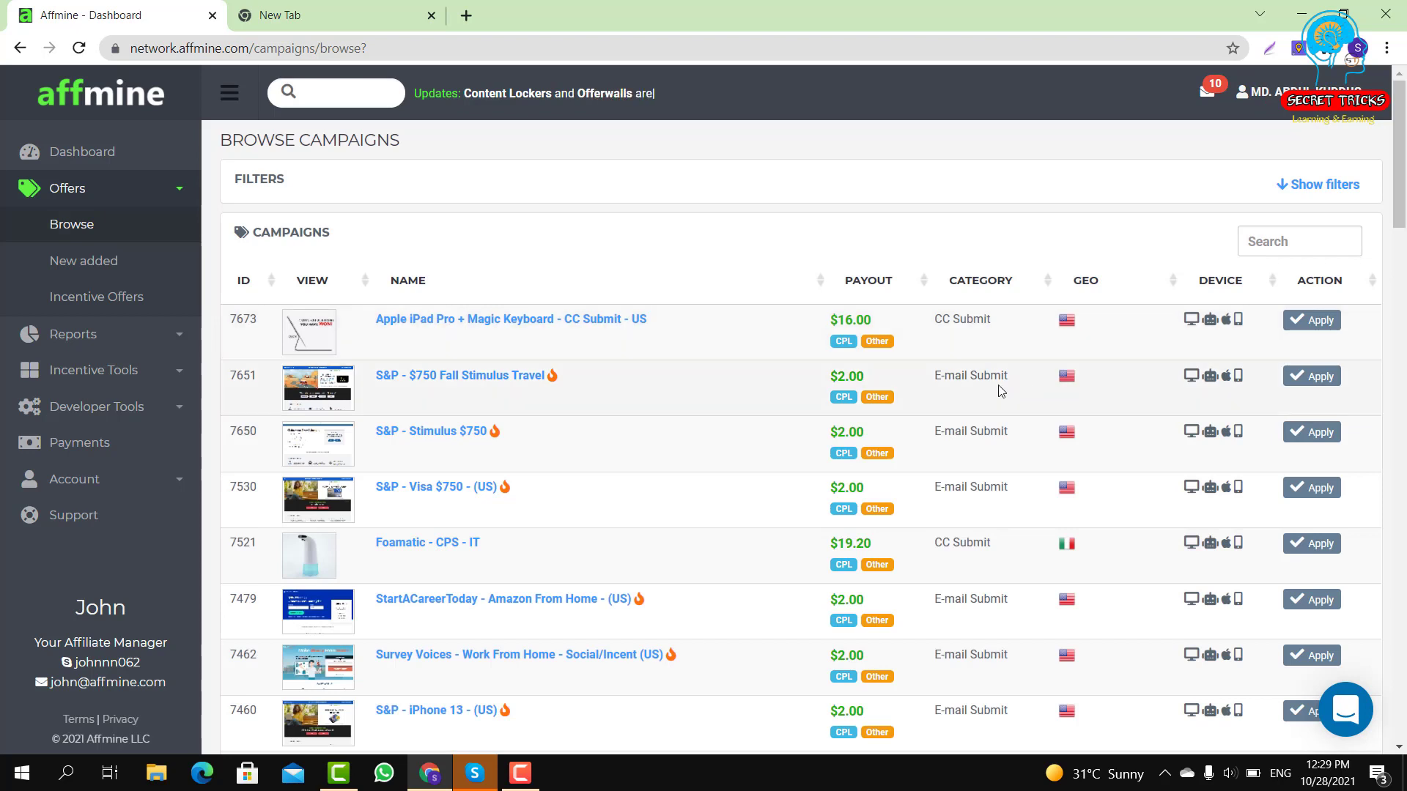
Examine the full campaign list, comparing the offers' names, payouts, categories and countries
{"action": "scroll", "coordinate": [1001, 390], "scroll_direction": "down", "scroll_amount": 1}
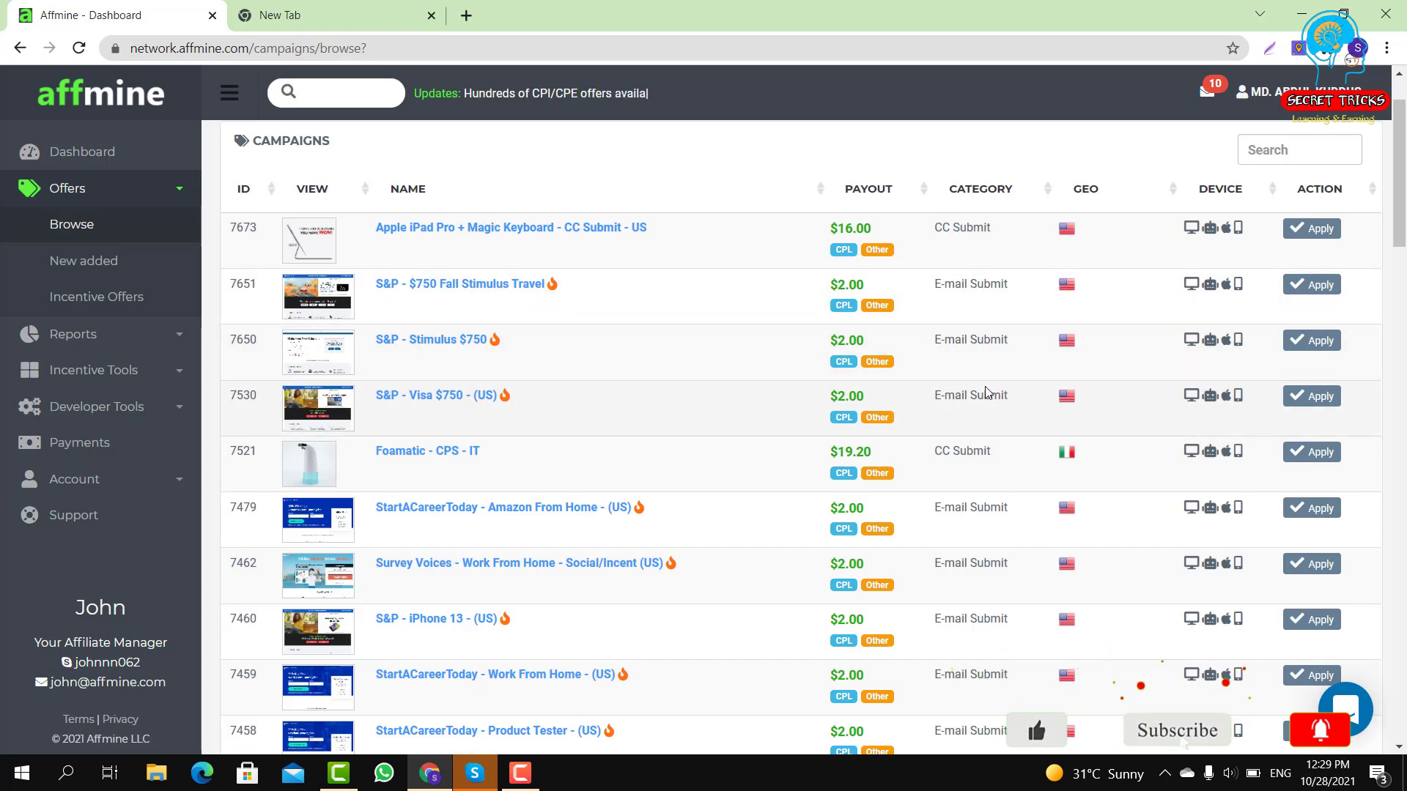
{"action": "scroll", "coordinate": [990, 386], "scroll_direction": "down", "scroll_amount": 2}
{"action": "scroll", "coordinate": [986, 386], "scroll_direction": "up", "scroll_amount": 2}
{"action": "scroll", "coordinate": [988, 388], "scroll_direction": "down", "scroll_amount": 20}
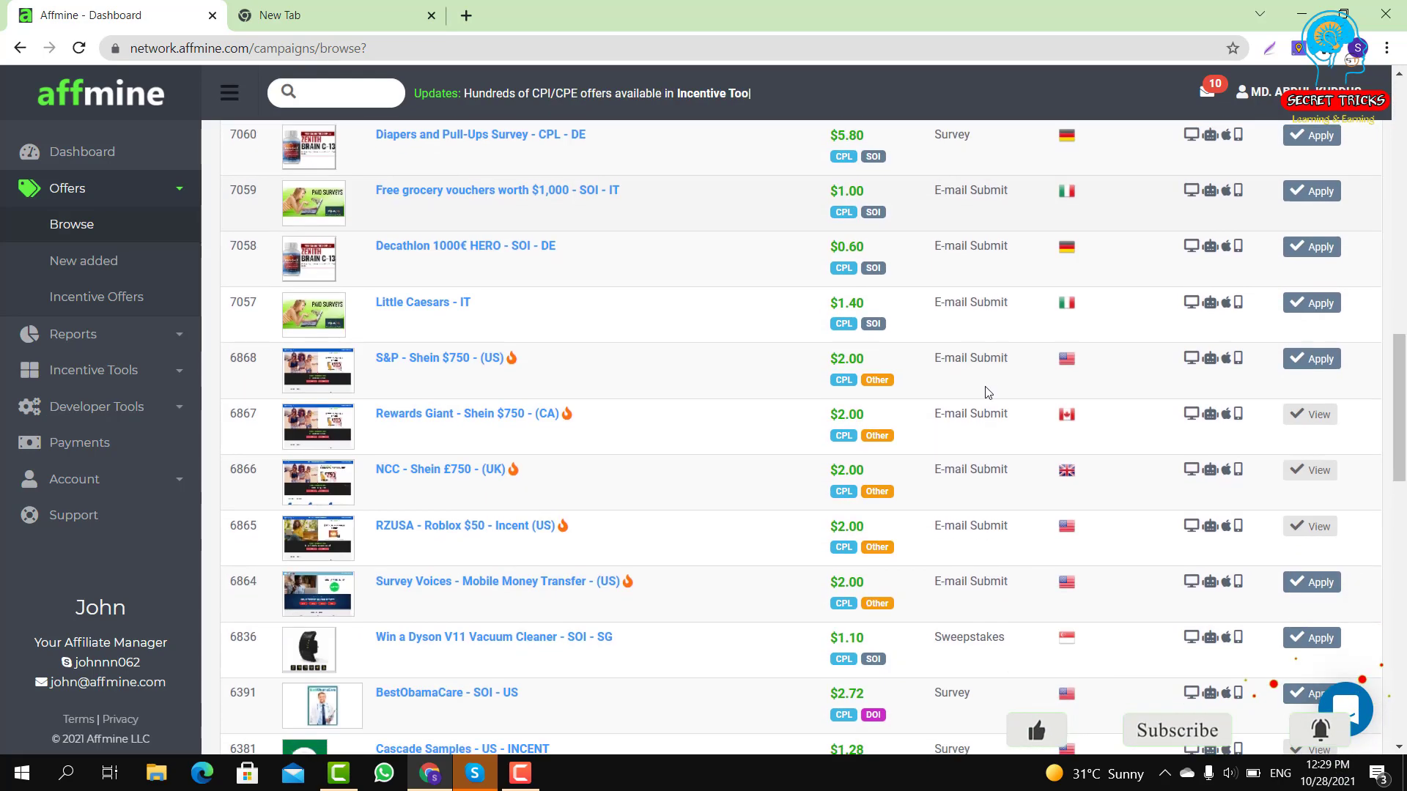
{"action": "scroll", "coordinate": [987, 391], "scroll_direction": "up", "scroll_amount": 2}
{"action": "scroll", "coordinate": [986, 390], "scroll_direction": "down", "scroll_amount": 7}
{"action": "scroll", "coordinate": [988, 391], "scroll_direction": "up", "scroll_amount": 7}
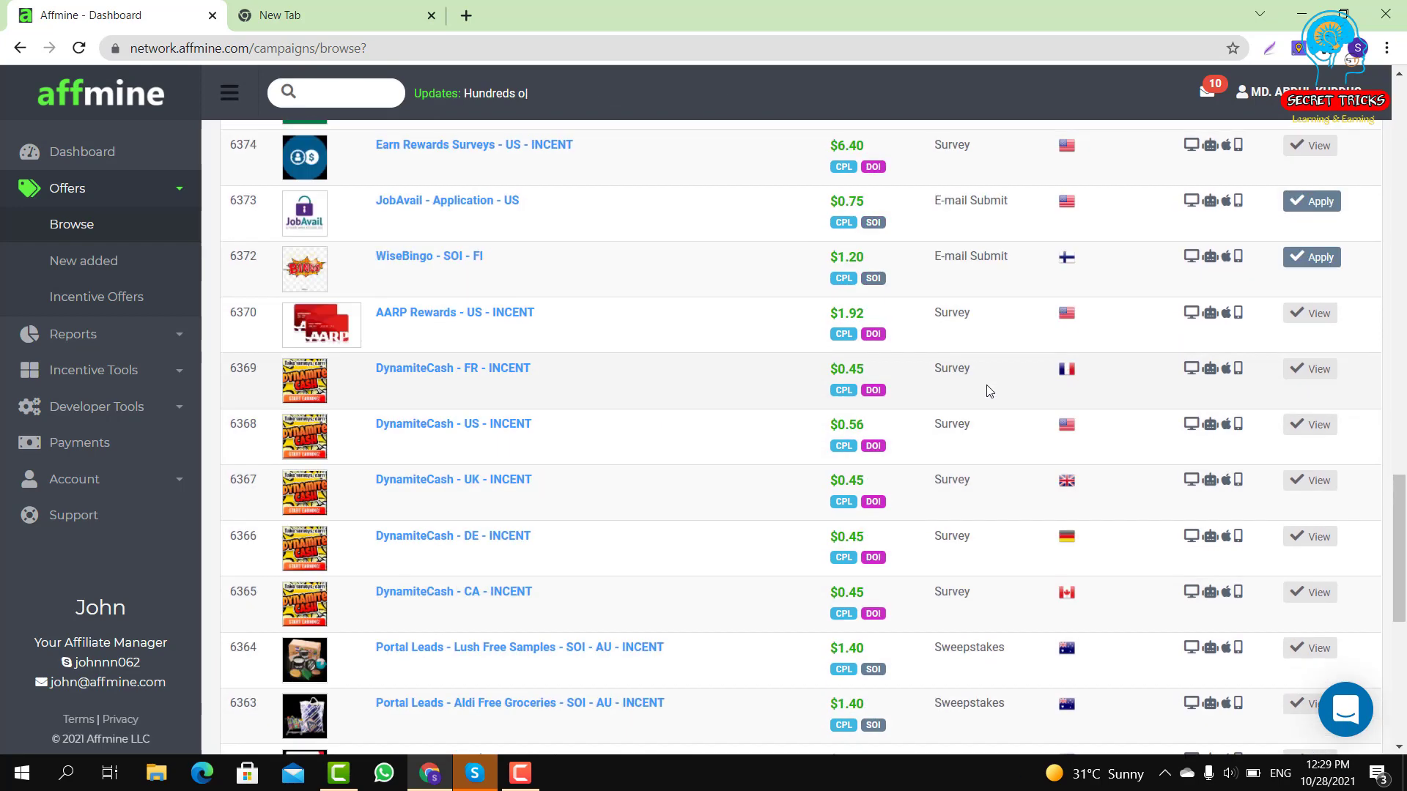
{"action": "scroll", "coordinate": [986, 387], "scroll_direction": "up", "scroll_amount": 3}
{"action": "scroll", "coordinate": [967, 411], "scroll_direction": "down", "scroll_amount": 3}
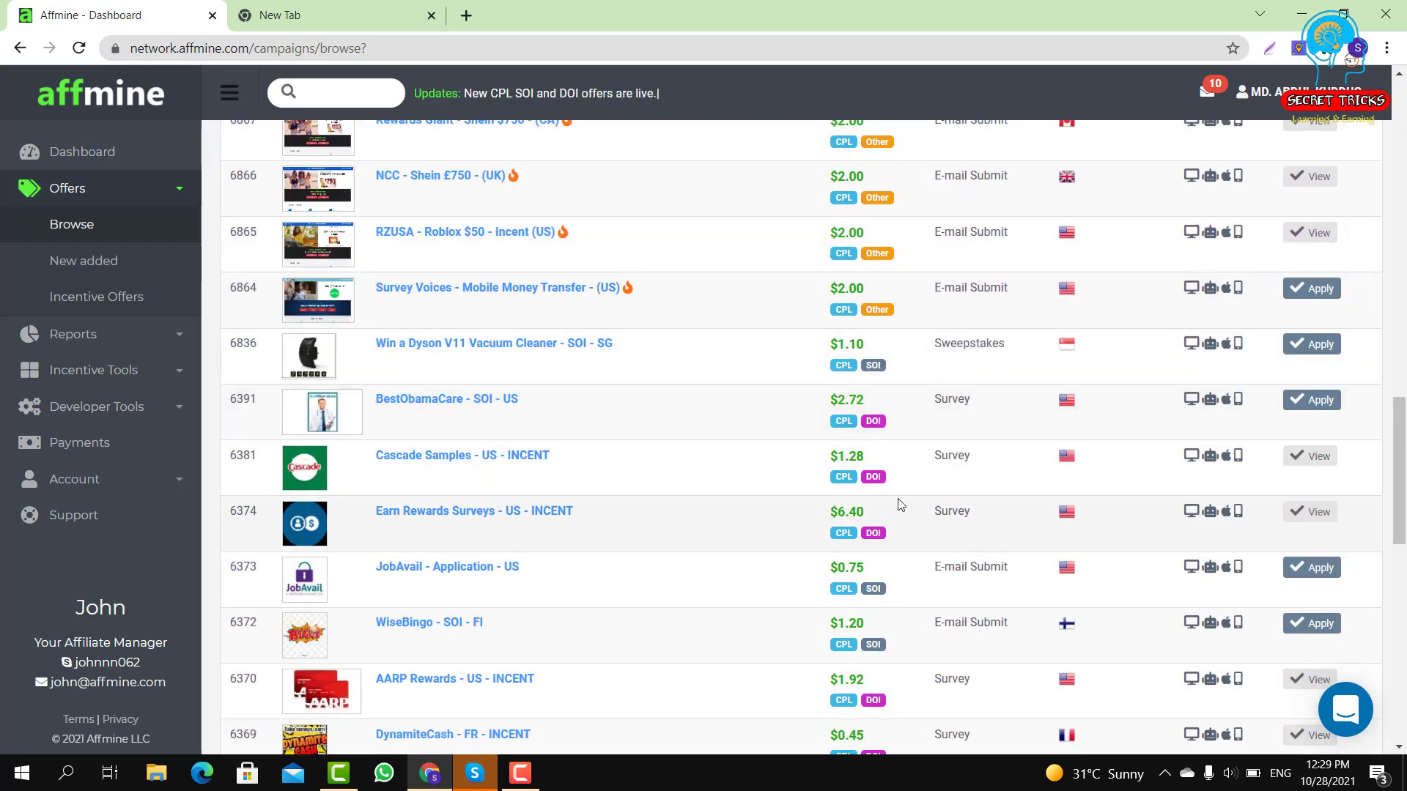
{"action": "scroll", "coordinate": [901, 504], "scroll_direction": "down", "scroll_amount": 1}
{"action": "scroll", "coordinate": [889, 487], "scroll_direction": "up", "scroll_amount": 3}
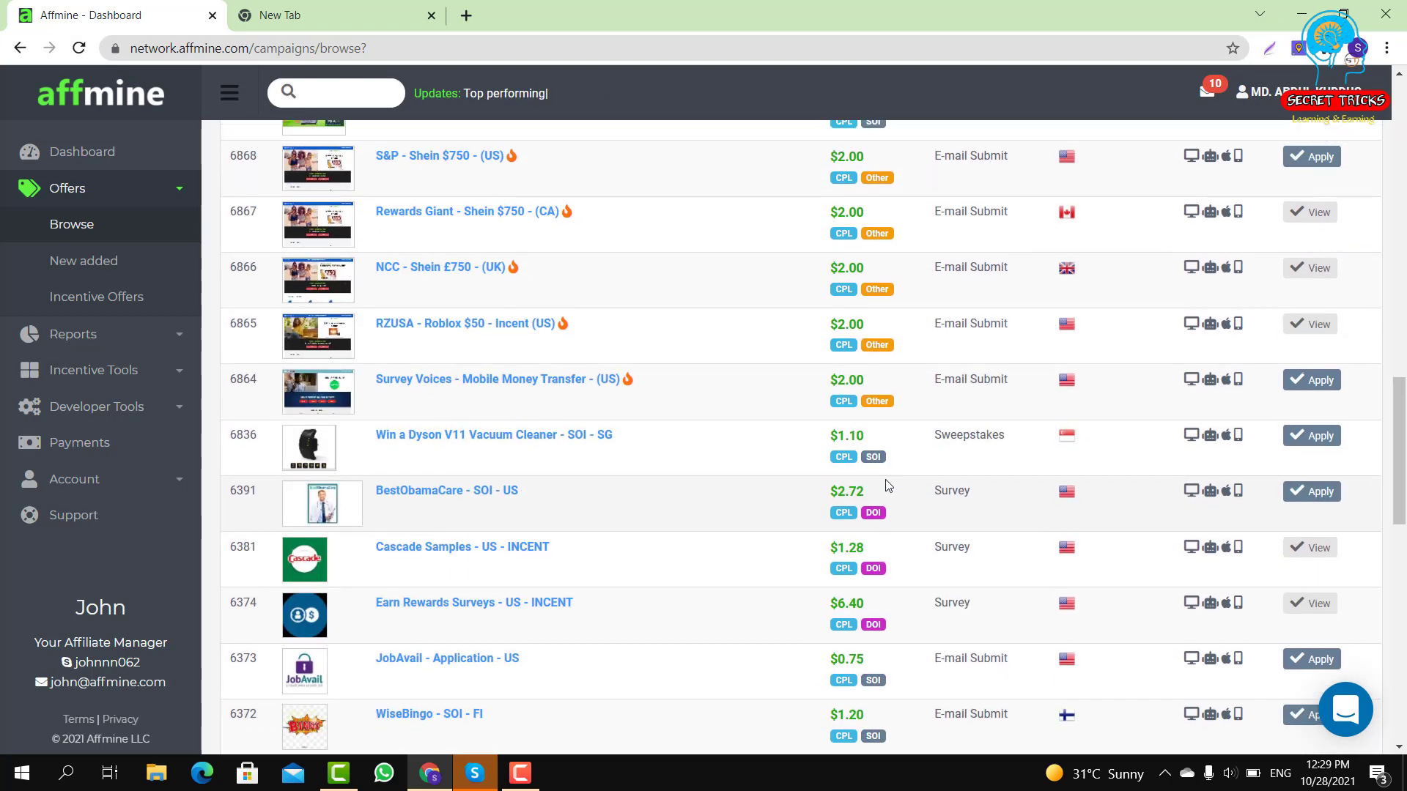
View the details of the Little Caesars - US campaign, then close them
{"action": "scroll", "coordinate": [886, 482], "scroll_direction": "up", "scroll_amount": 1}
{"action": "scroll", "coordinate": [834, 377], "scroll_direction": "up", "scroll_amount": 3}
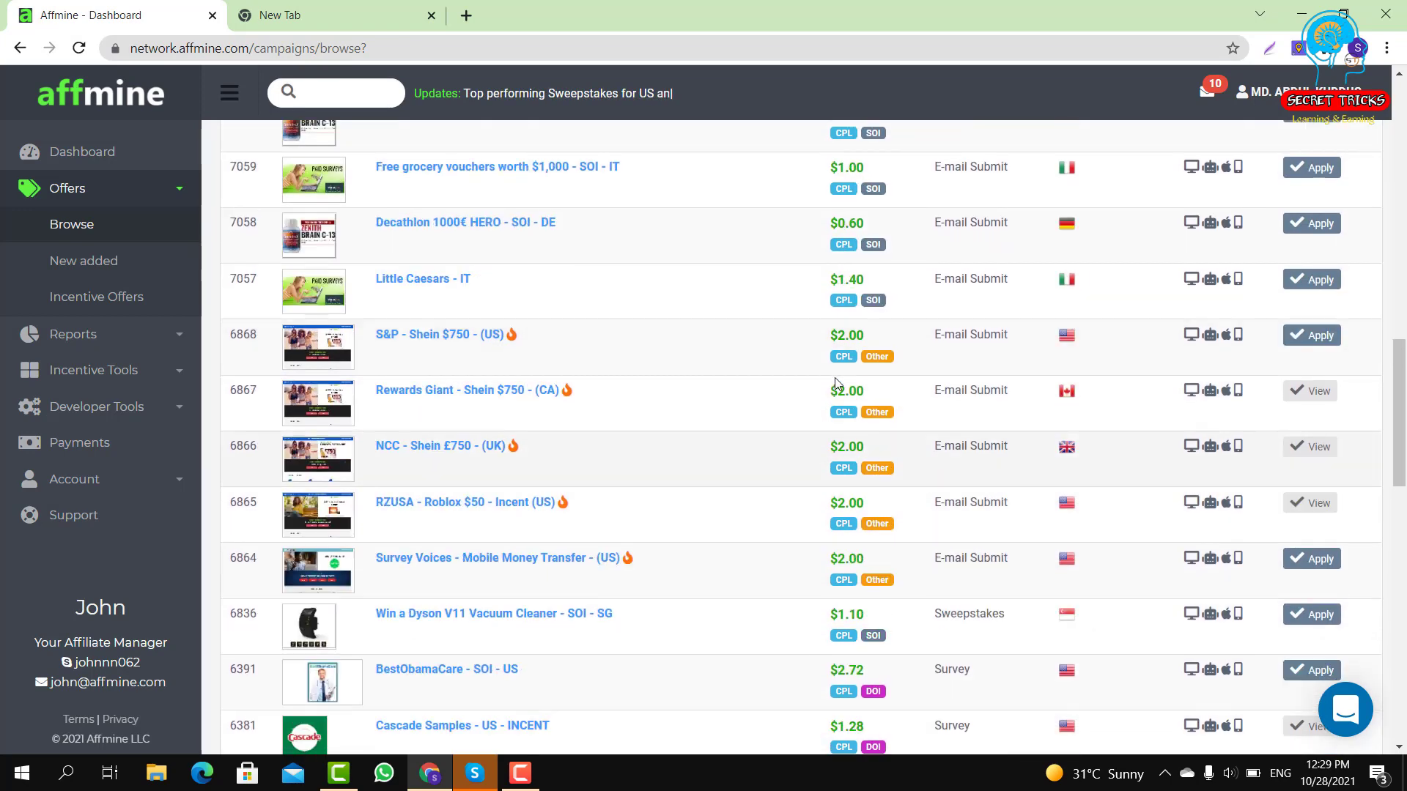
{"action": "scroll", "coordinate": [834, 377], "scroll_direction": "up", "scroll_amount": 2}
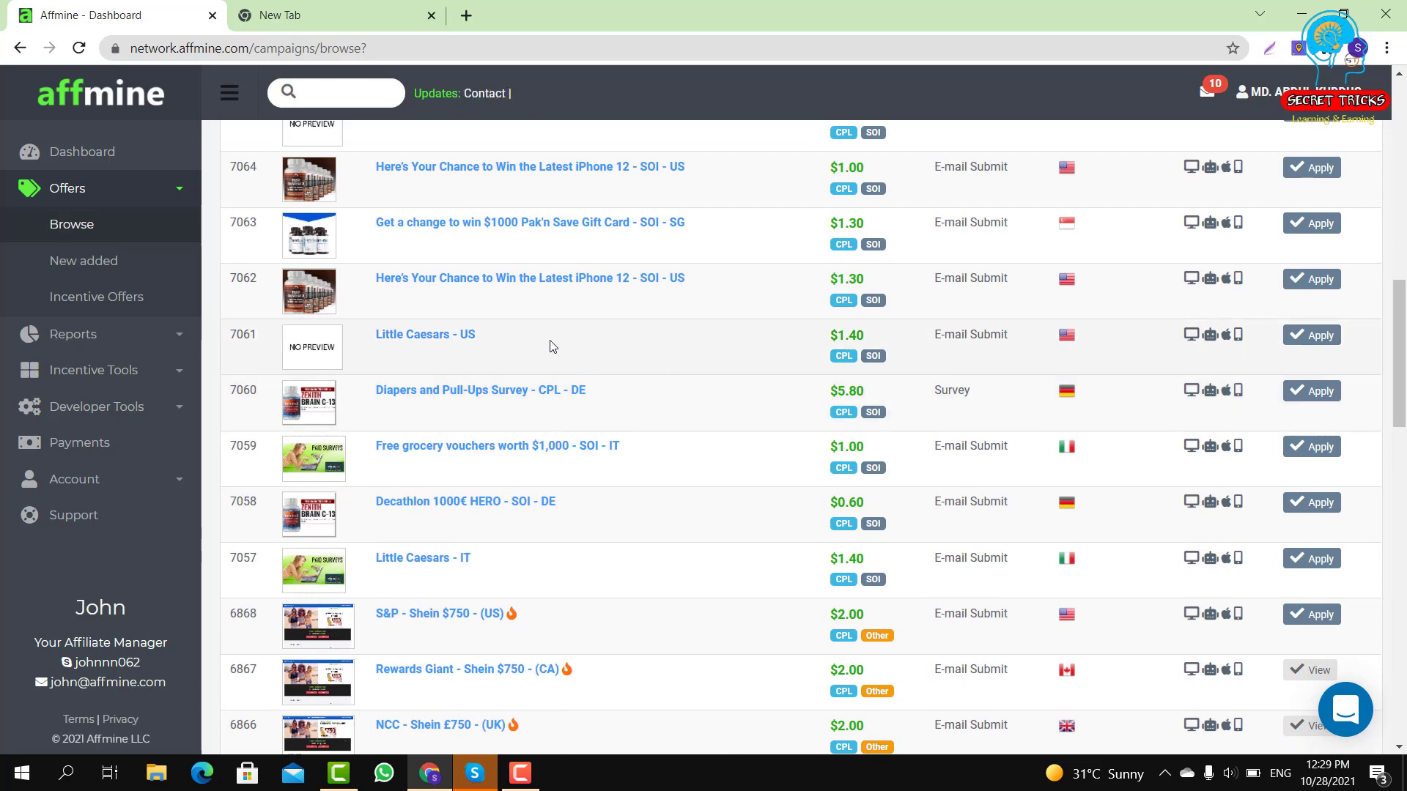
{"action": "left_click", "coordinate": [420, 336]}
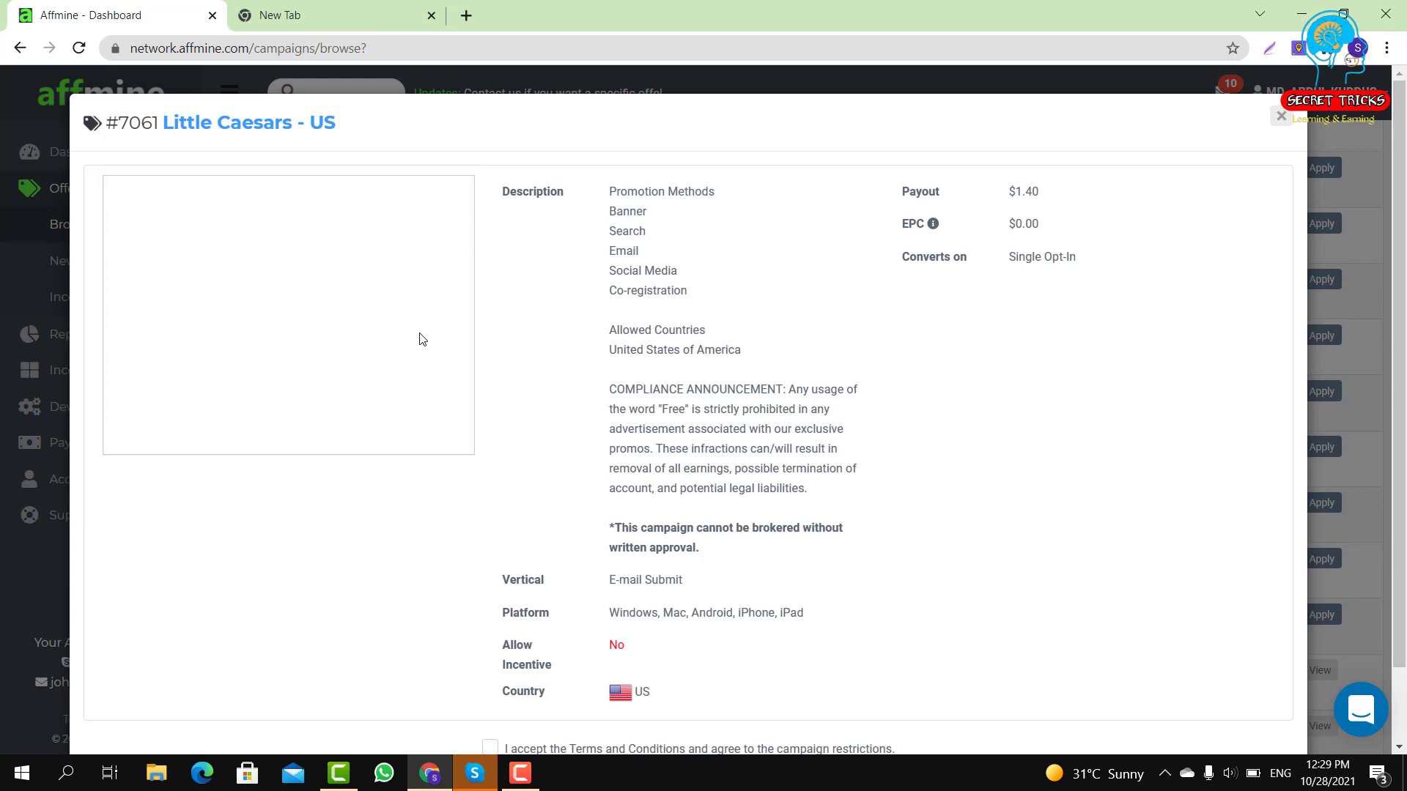
{"action": "left_click", "coordinate": [1281, 116]}
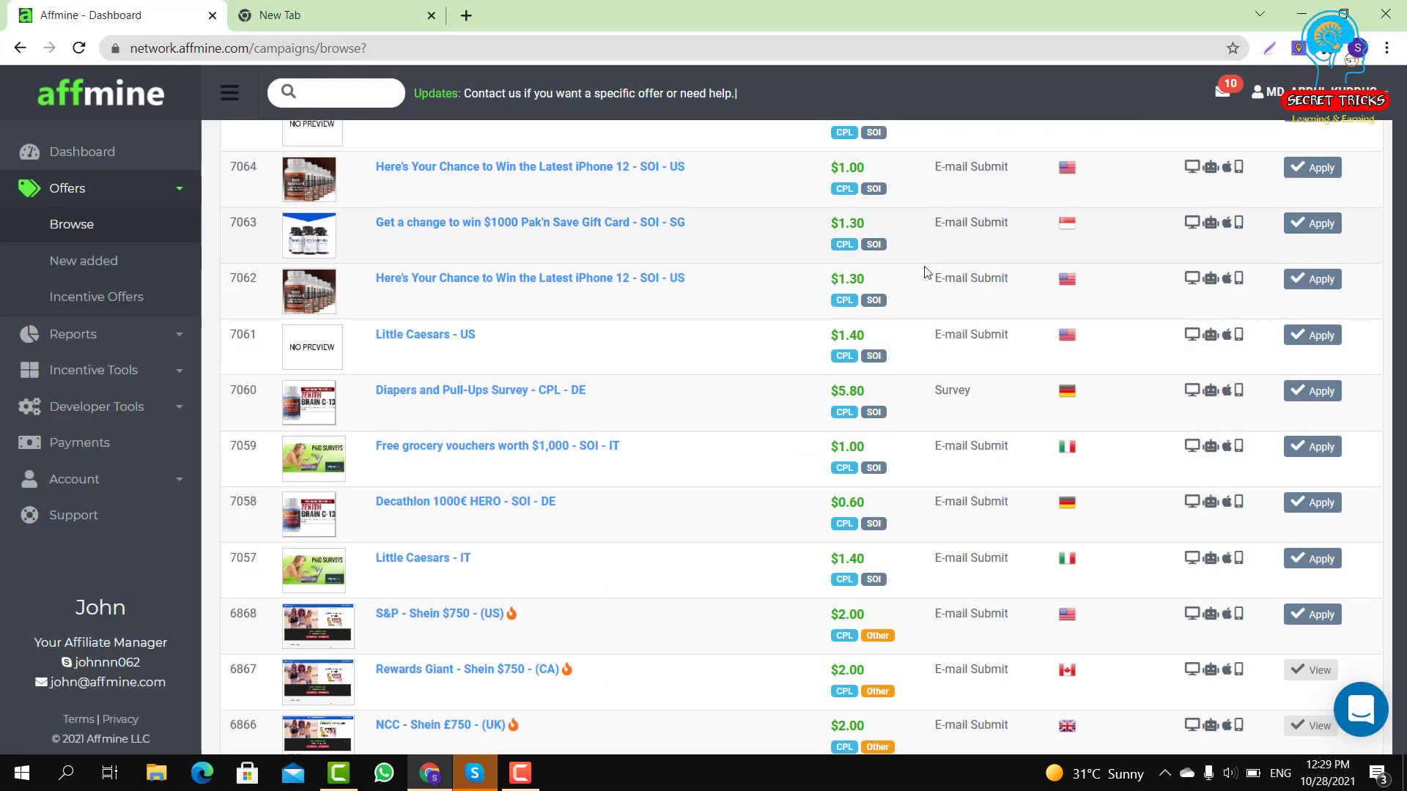
Open the Rewards Giant - Shein $750 - (CA) campaign and examine its restrictions, payout and tracking URL
{"action": "scroll", "coordinate": [911, 276], "scroll_direction": "up", "scroll_amount": 4}
{"action": "scroll", "coordinate": [911, 278], "scroll_direction": "up", "scroll_amount": 9}
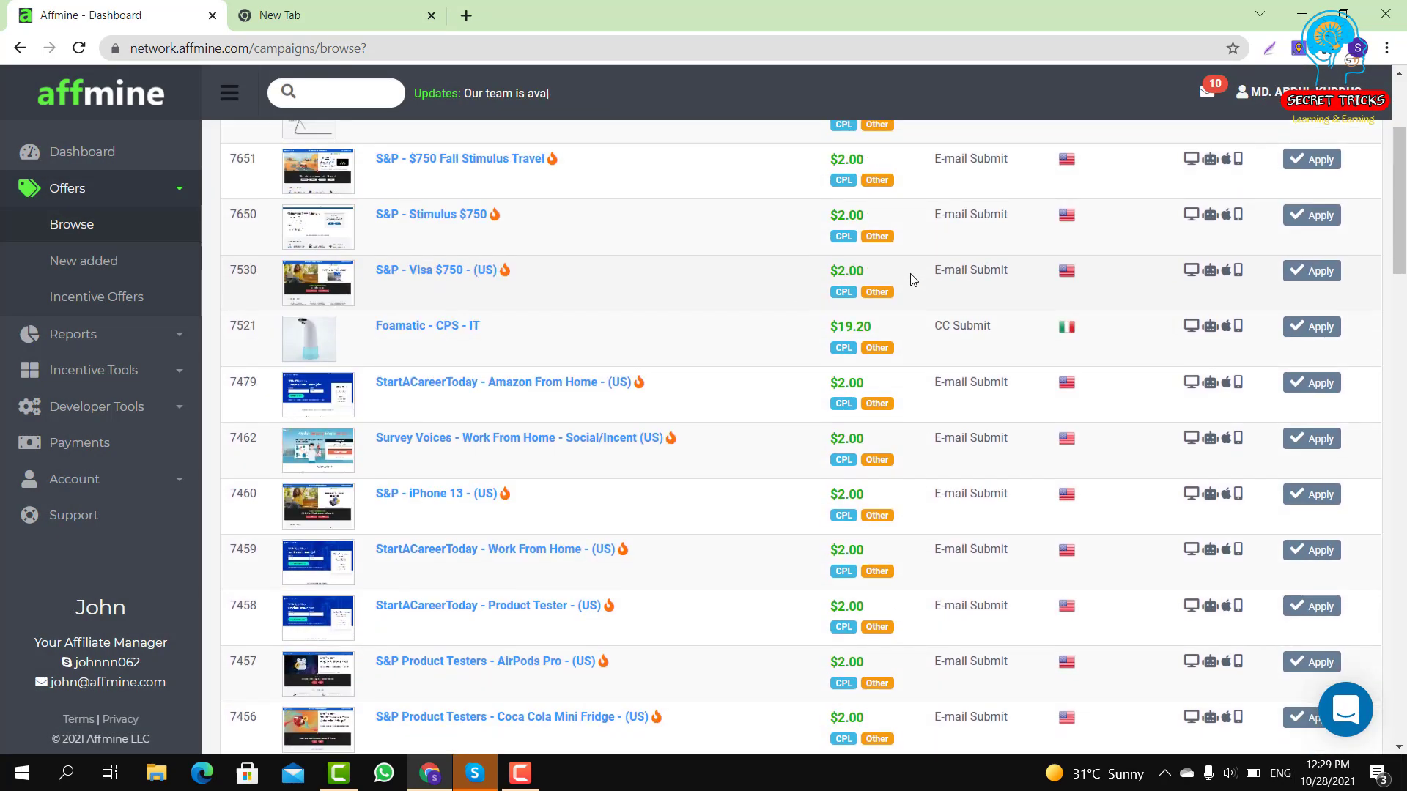
{"action": "scroll", "coordinate": [911, 278], "scroll_direction": "down", "scroll_amount": 3}
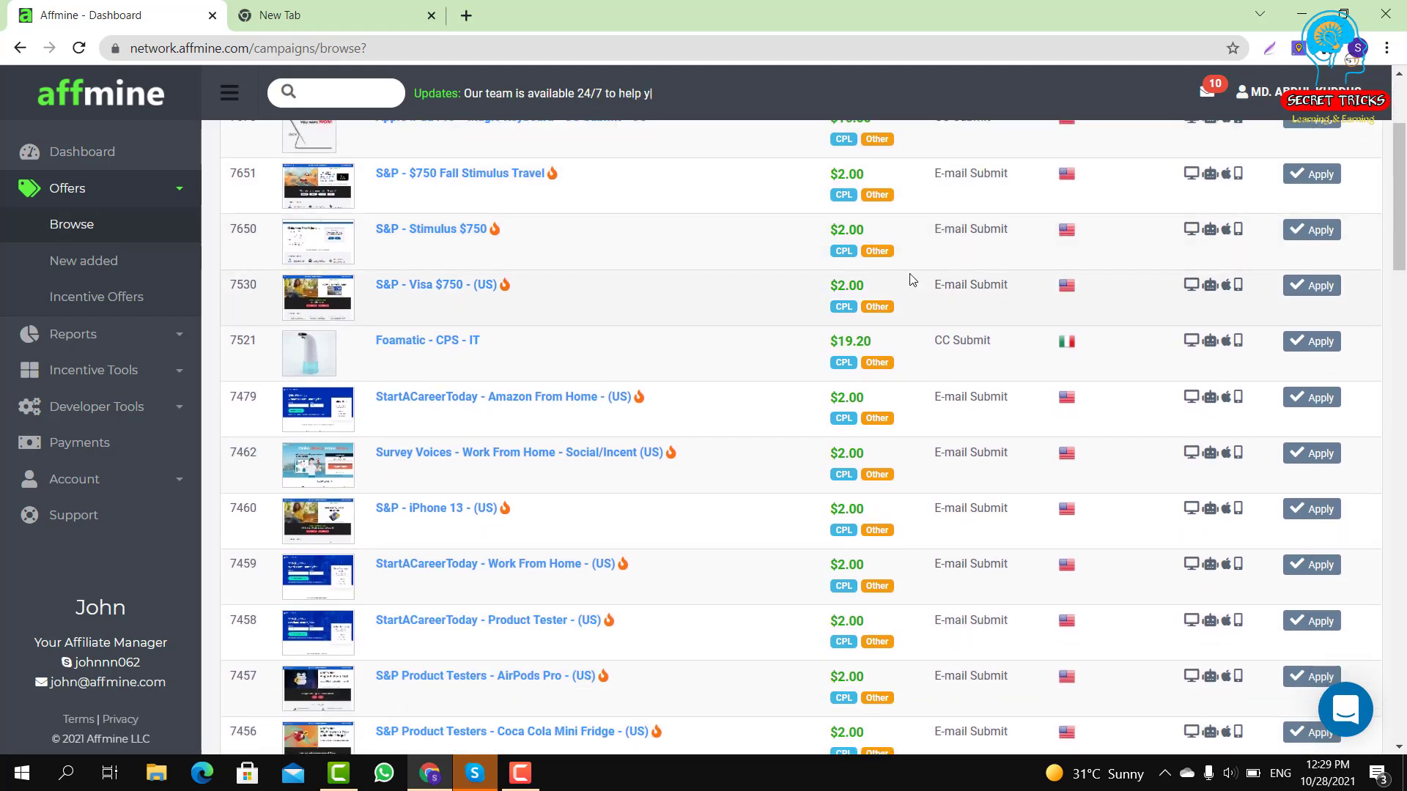
{"action": "scroll", "coordinate": [911, 279], "scroll_direction": "up", "scroll_amount": 2}
{"action": "scroll", "coordinate": [912, 280], "scroll_direction": "down", "scroll_amount": 10}
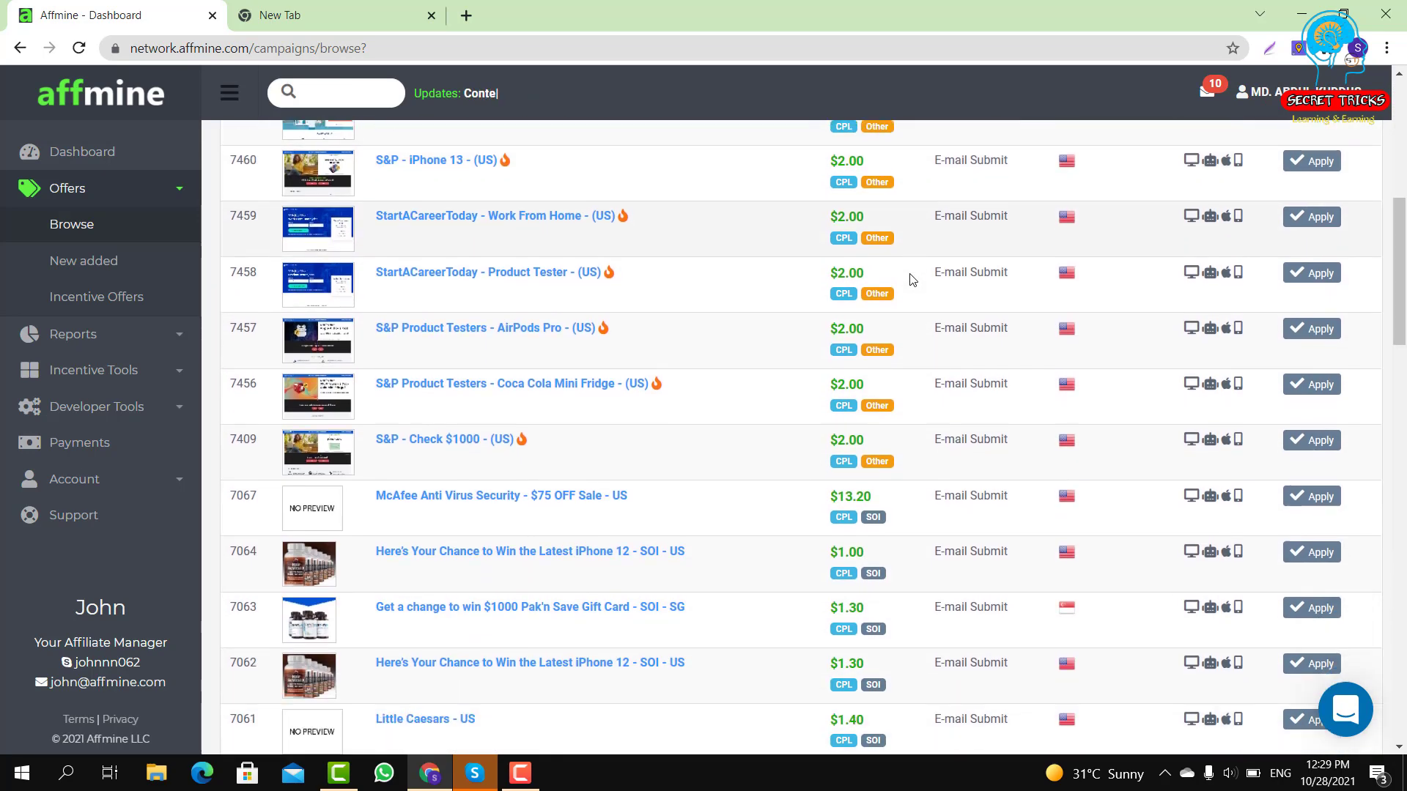
{"action": "scroll", "coordinate": [912, 279], "scroll_direction": "down", "scroll_amount": 1}
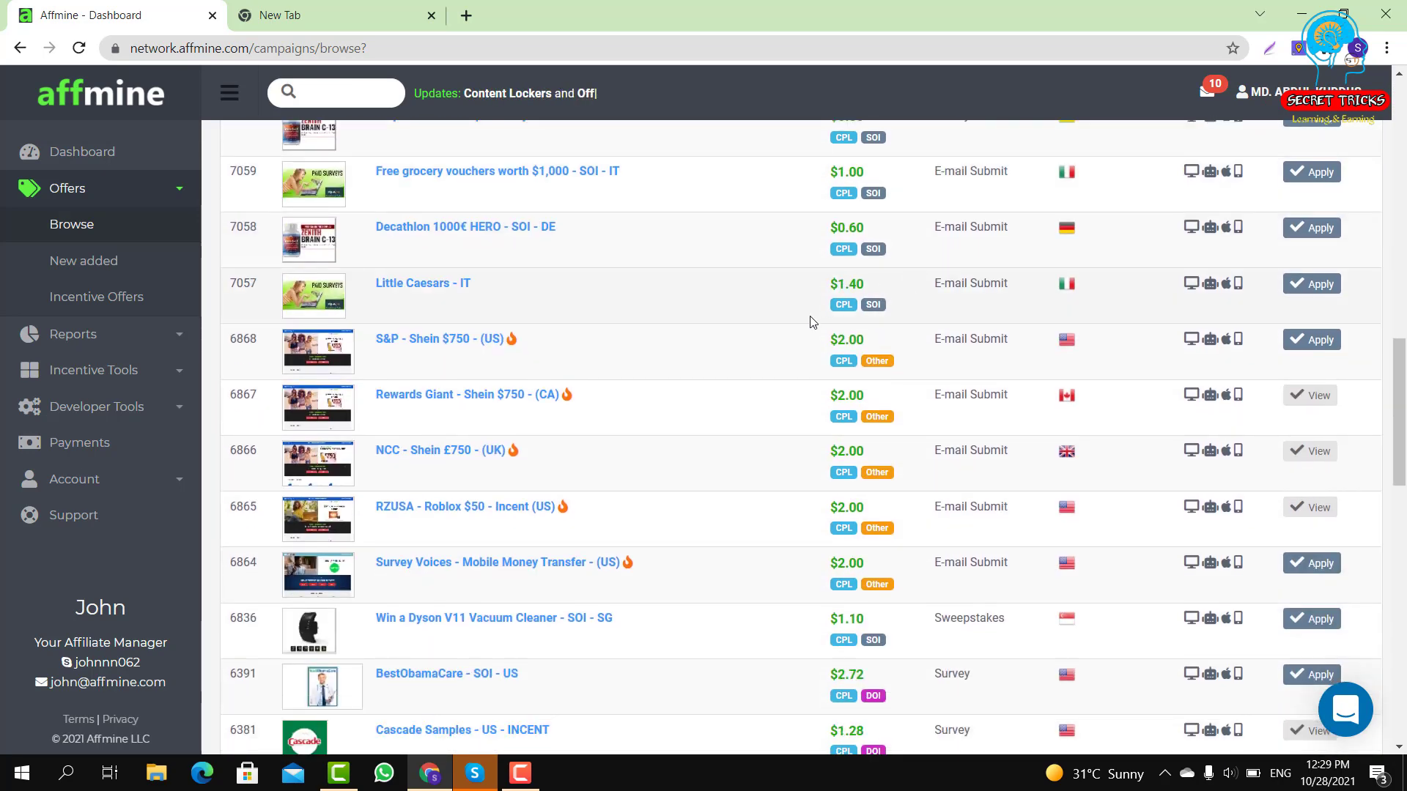
{"action": "left_click", "coordinate": [502, 399]}
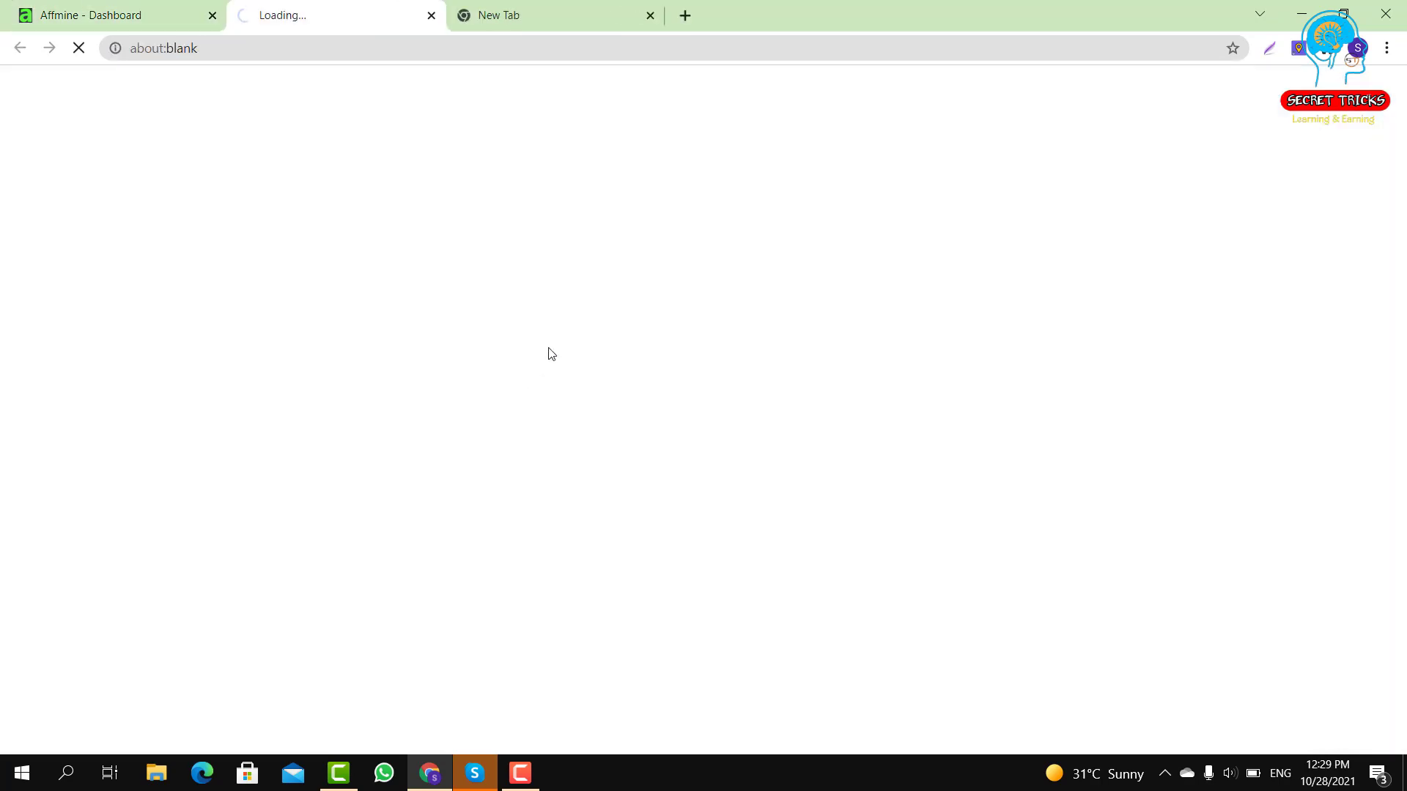
{"action": "scroll", "coordinate": [545, 294], "scroll_direction": "down", "scroll_amount": 2}
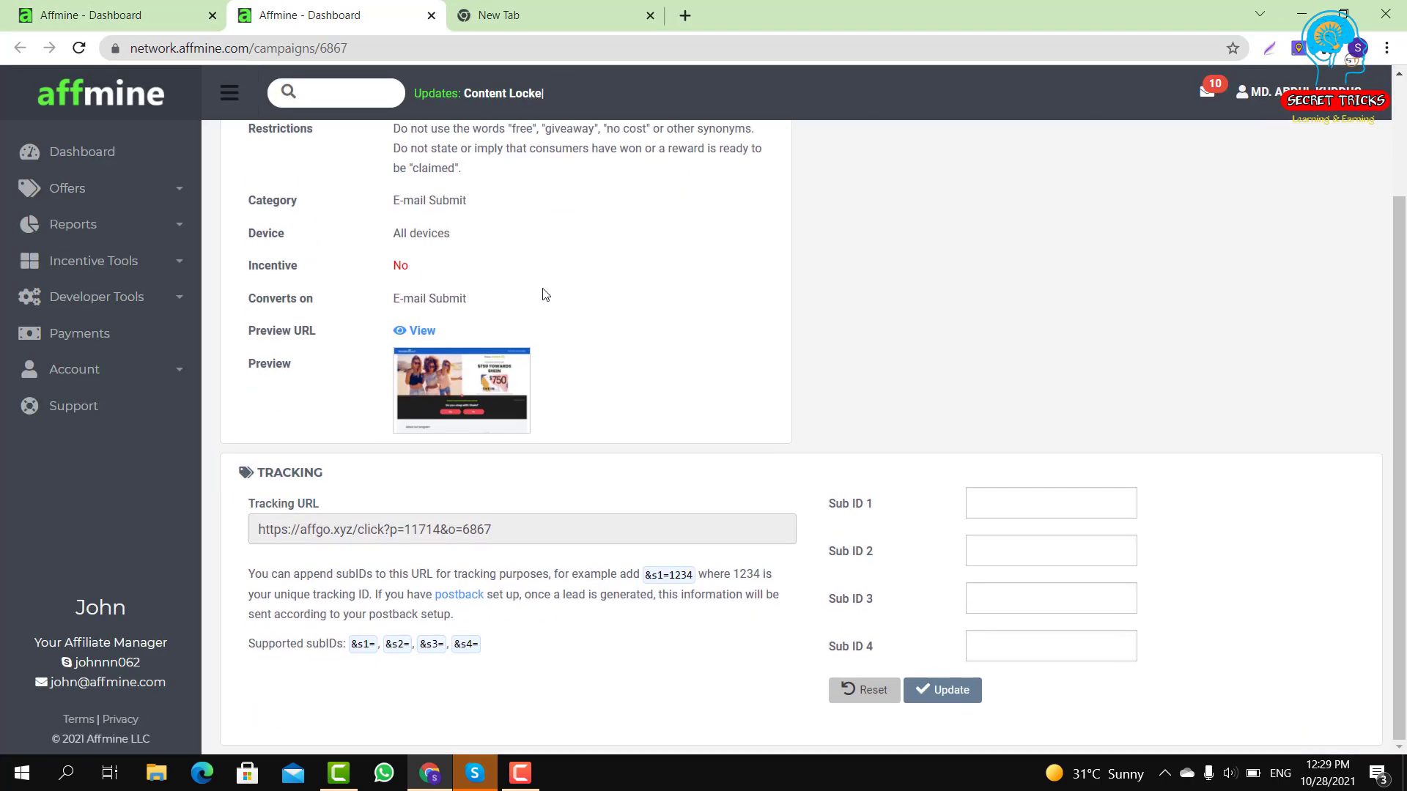
{"action": "scroll", "coordinate": [565, 359], "scroll_direction": "up", "scroll_amount": 2}
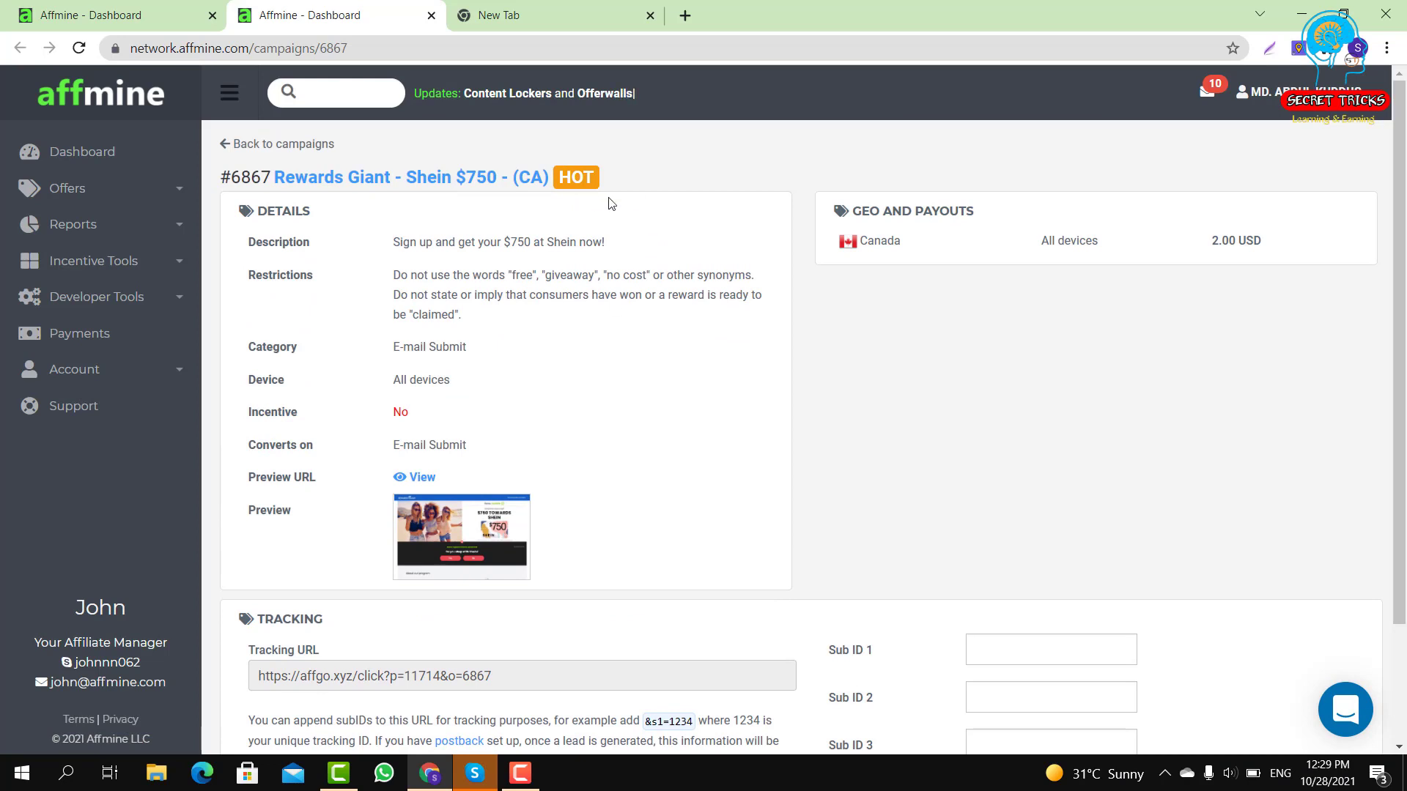
Close the empty browser tab and show the available report types beside the campaign list
{"action": "left_click", "coordinate": [648, 17]}
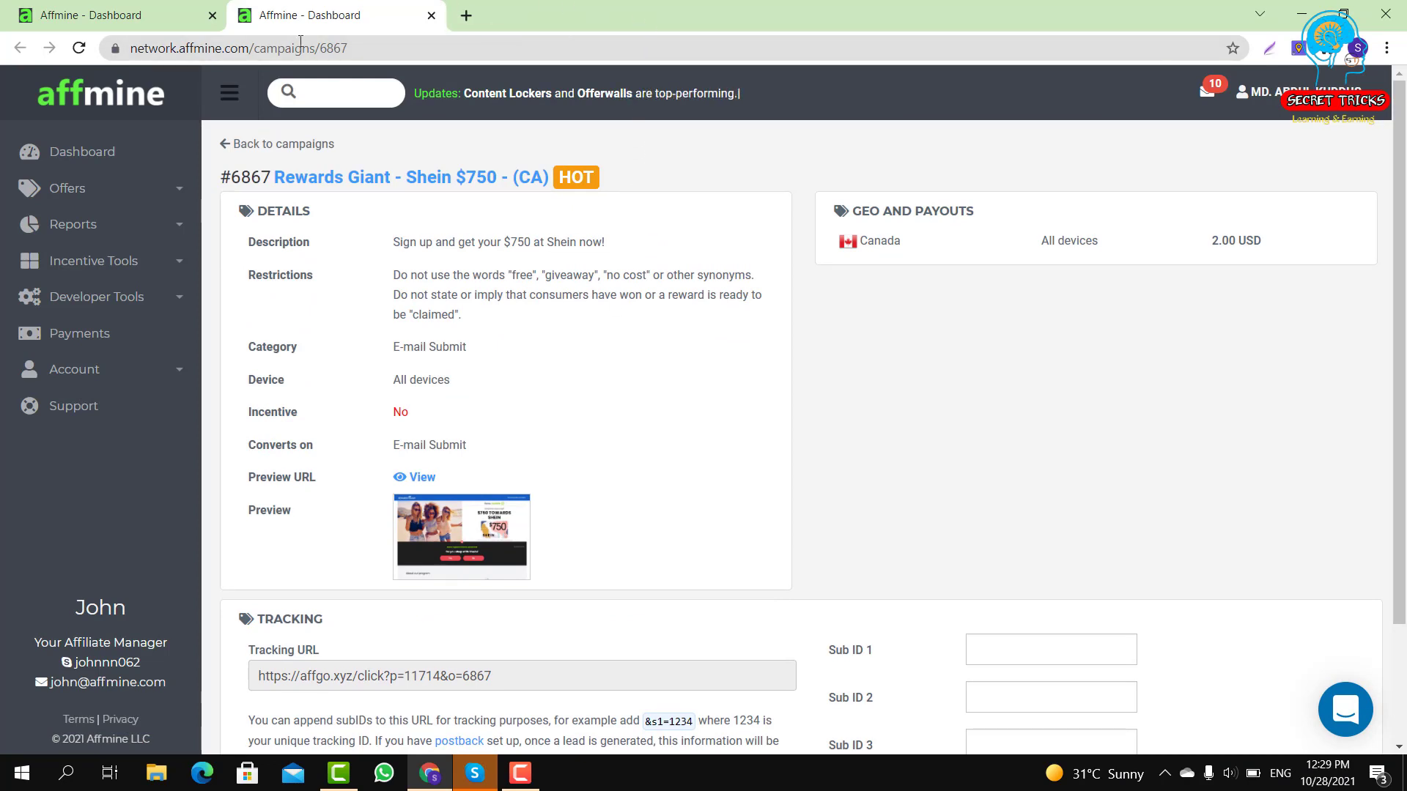
{"action": "left_click", "coordinate": [132, 17]}
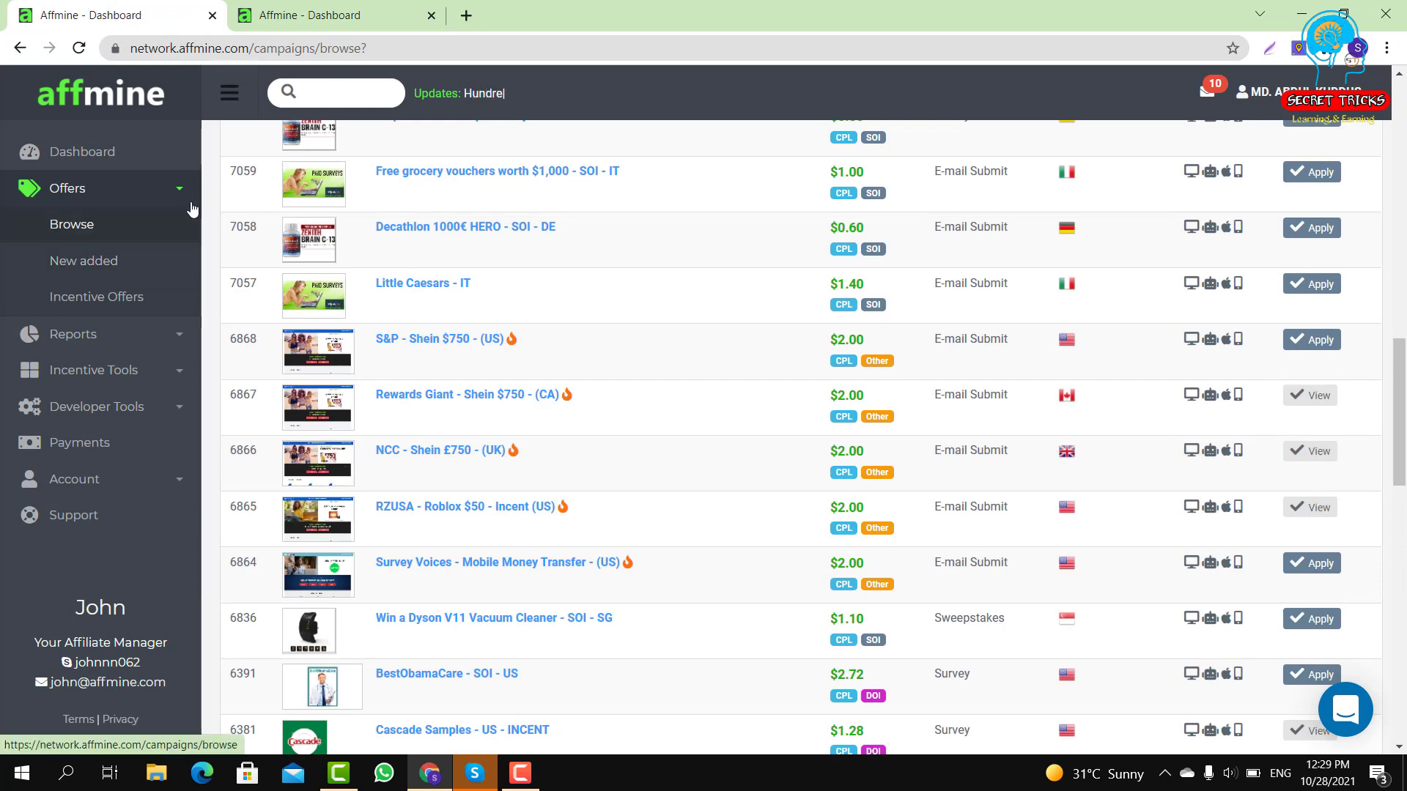
{"action": "left_click", "coordinate": [81, 337]}
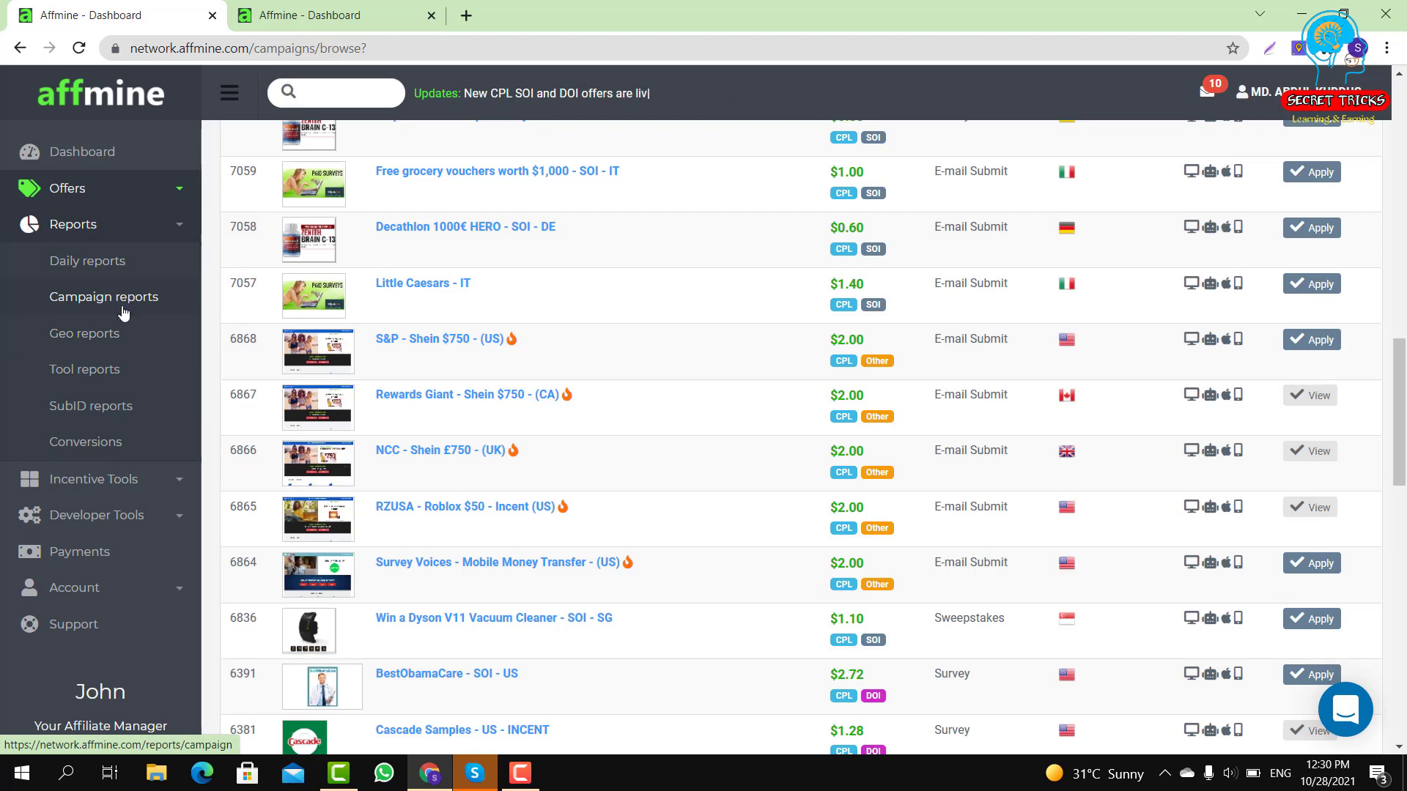
{"action": "scroll", "coordinate": [66, 486], "scroll_direction": "down", "scroll_amount": 1}
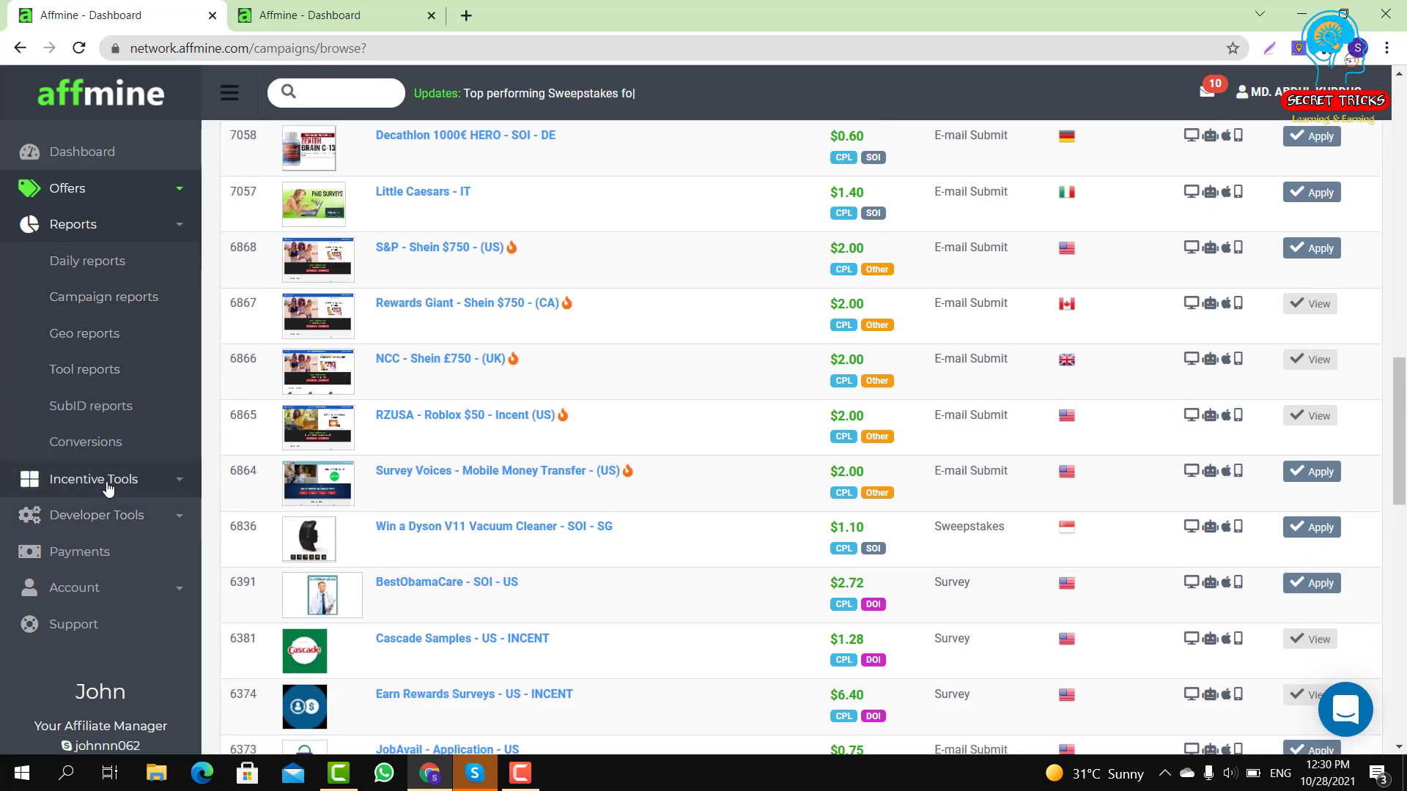
Go to the content lockers among the incentive tools and start a new content locker
{"action": "left_click", "coordinate": [108, 486]}
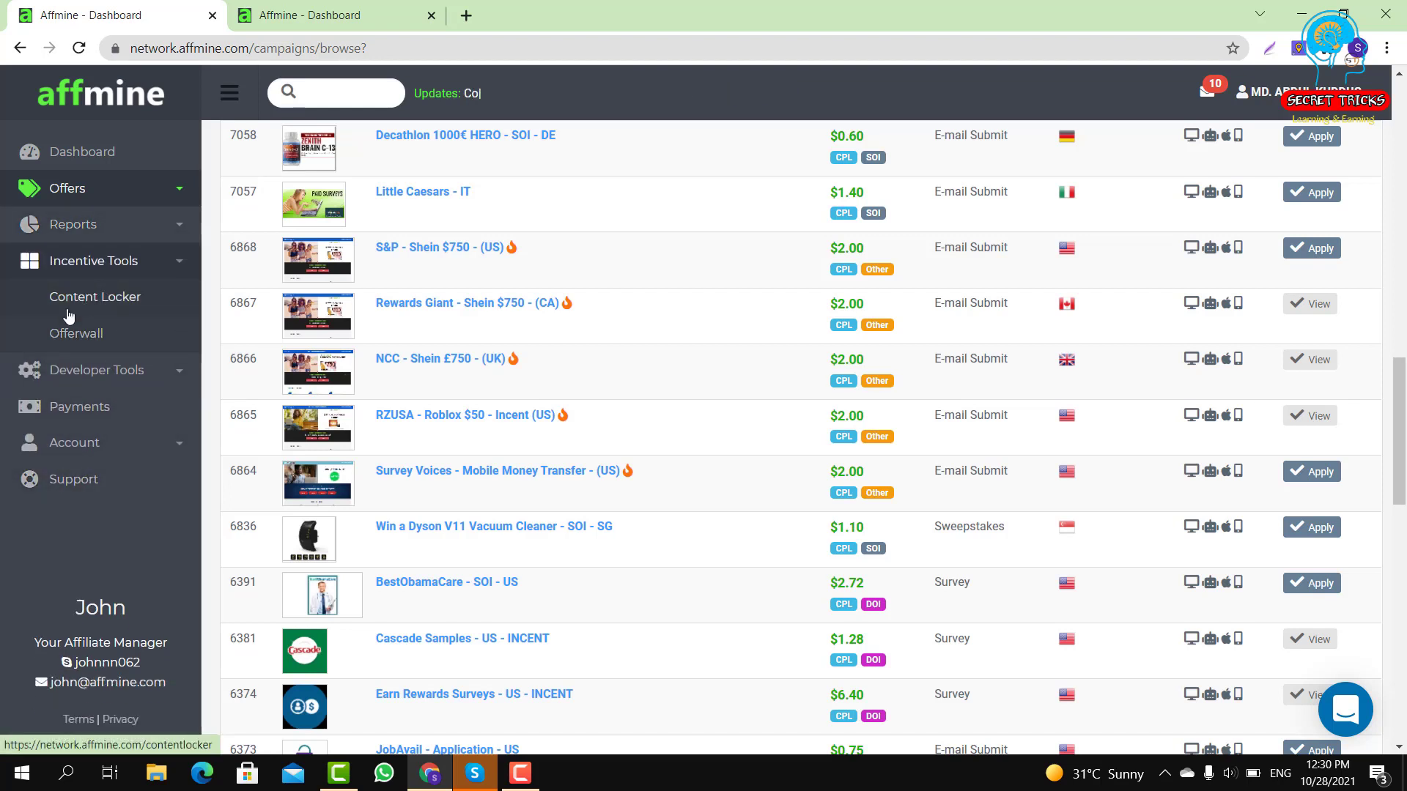
{"action": "left_click", "coordinate": [112, 303]}
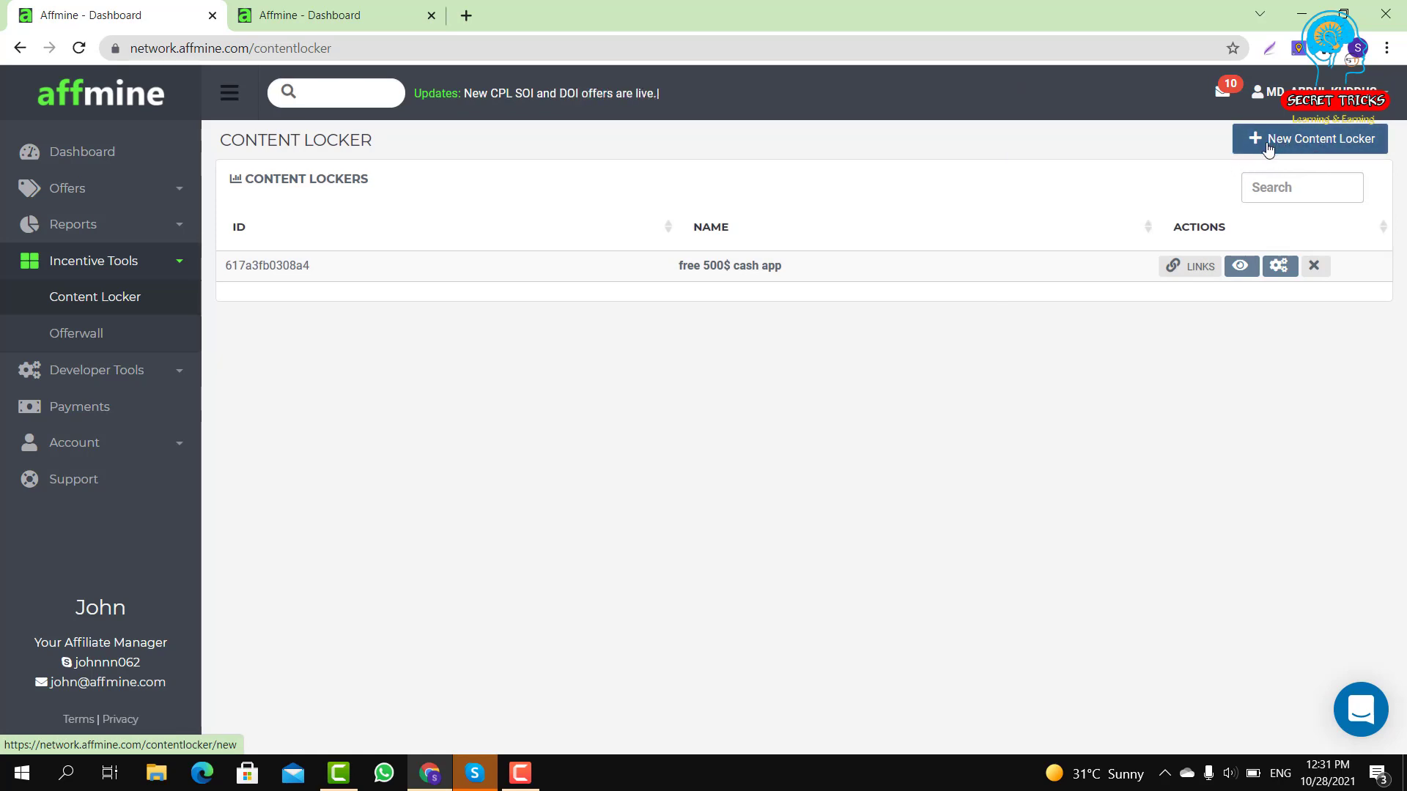
{"action": "left_click", "coordinate": [1316, 146]}
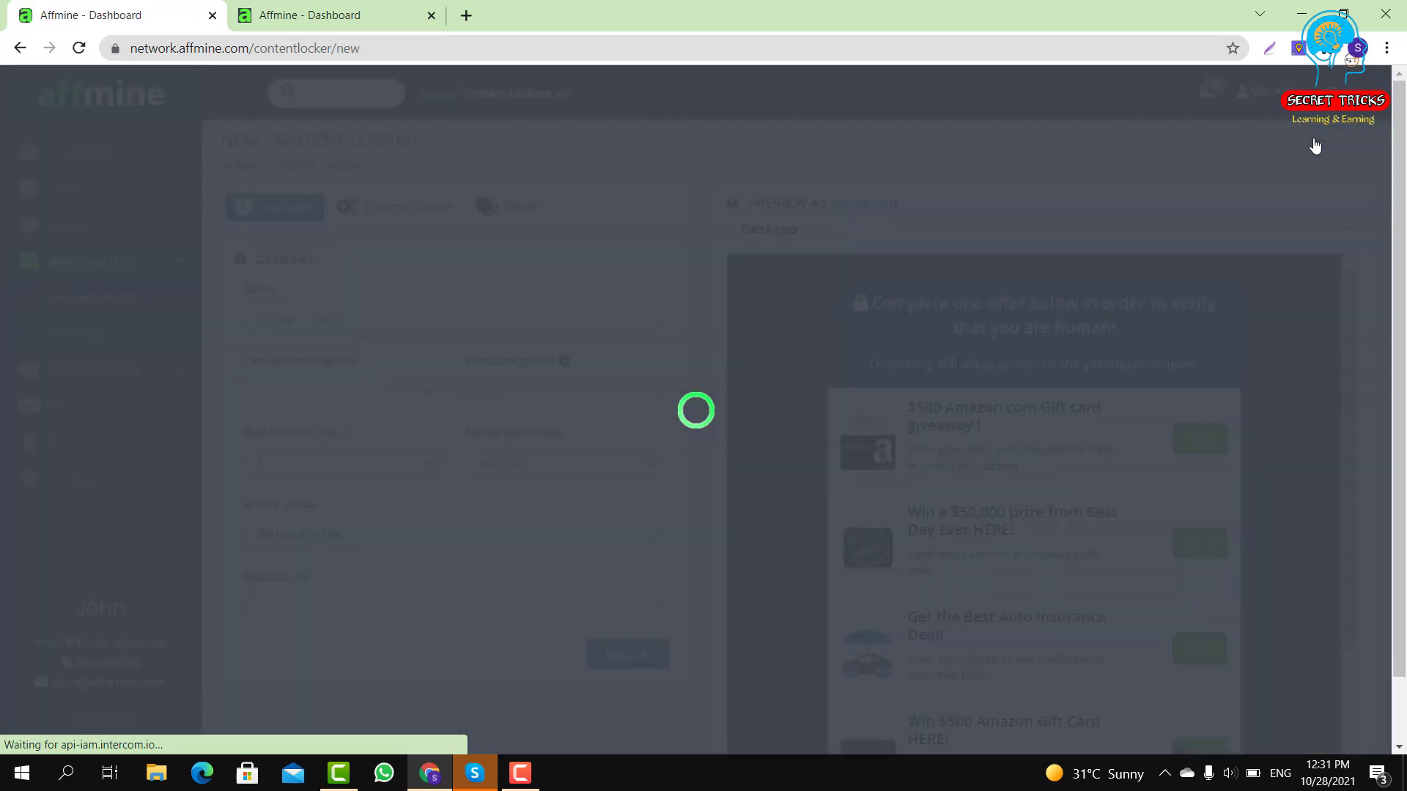
Name the new content locker "free 500$ cash app"
{"action": "scroll", "coordinate": [568, 297], "scroll_direction": "down", "scroll_amount": 1}
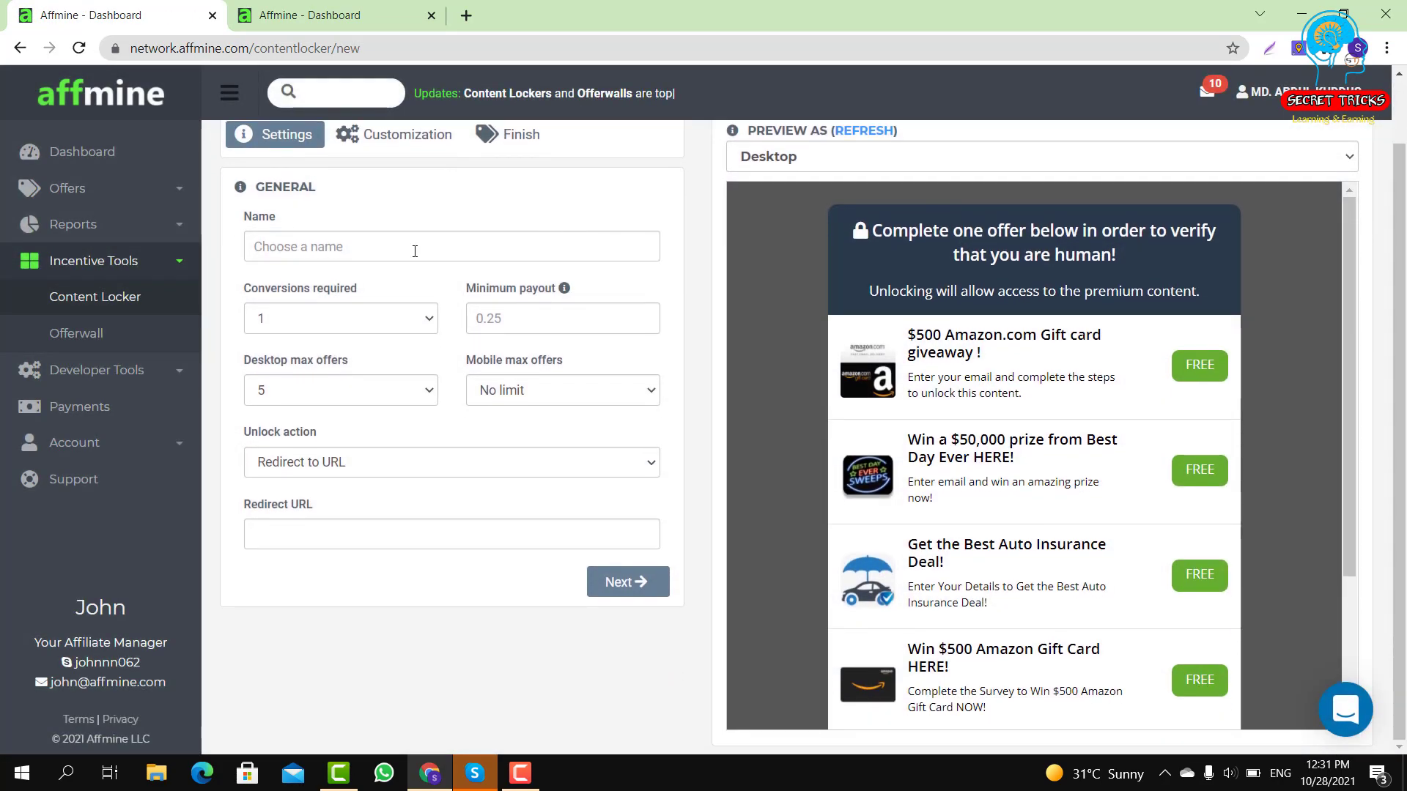
{"action": "scroll", "coordinate": [323, 253], "scroll_direction": "up", "scroll_amount": 1}
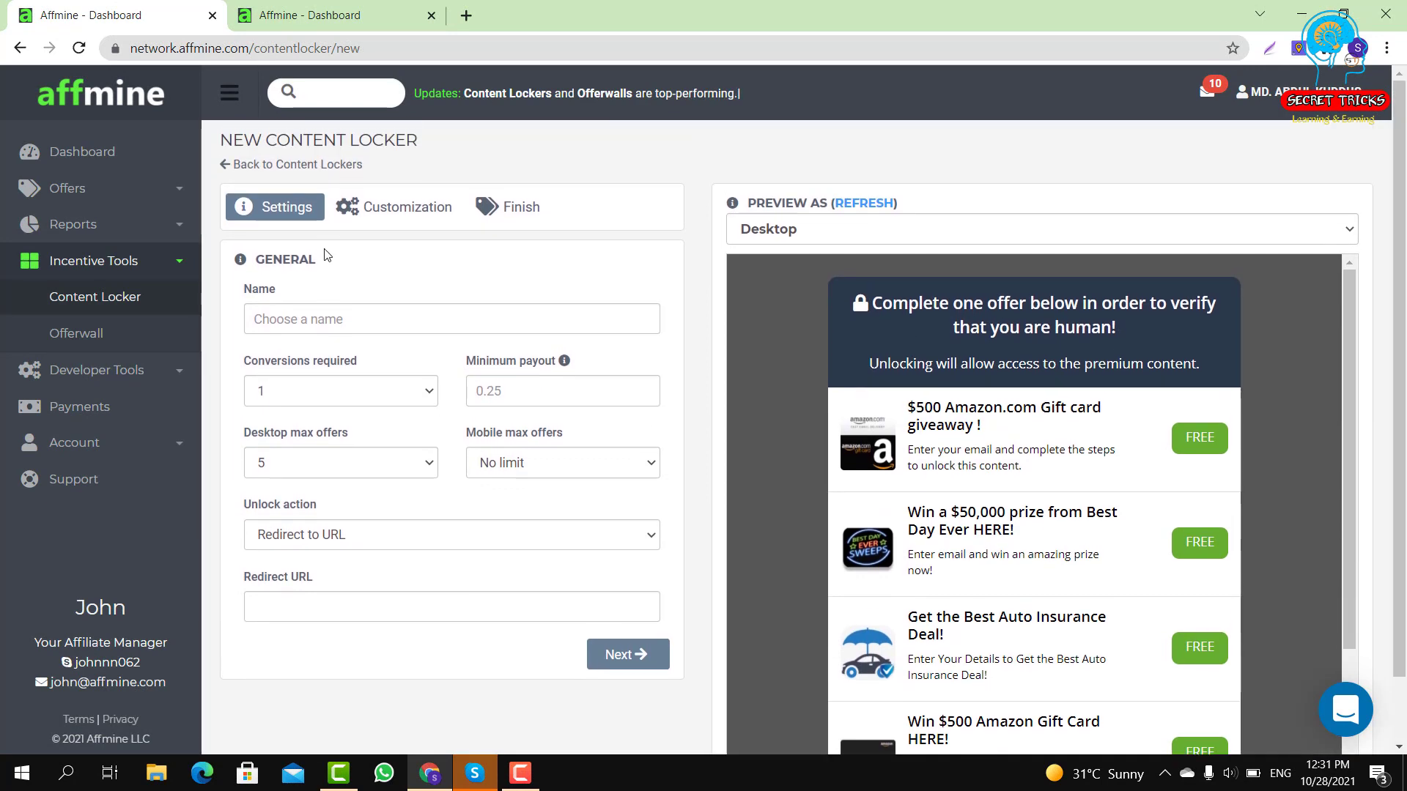
{"action": "left_click", "coordinate": [354, 320]}
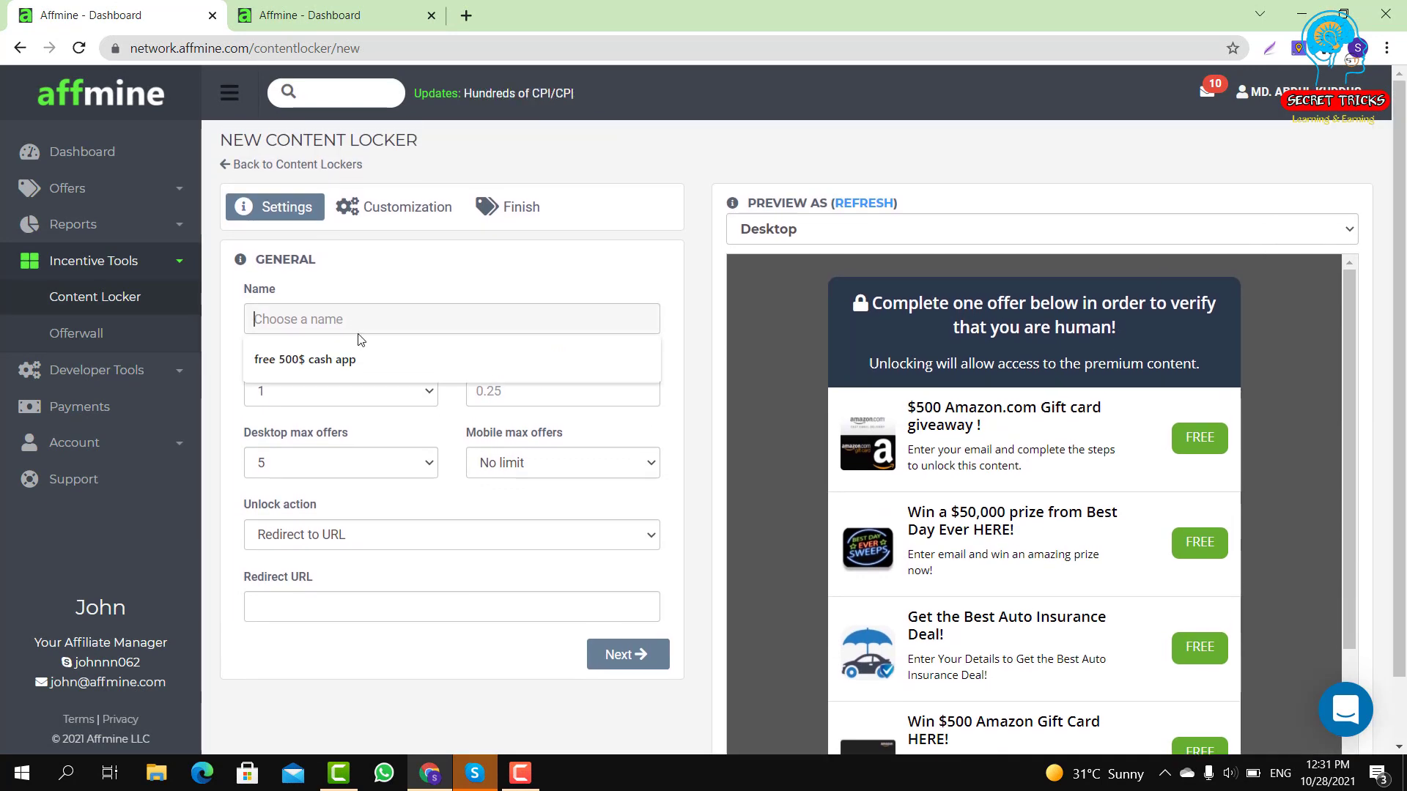
{"action": "left_click", "coordinate": [328, 366]}
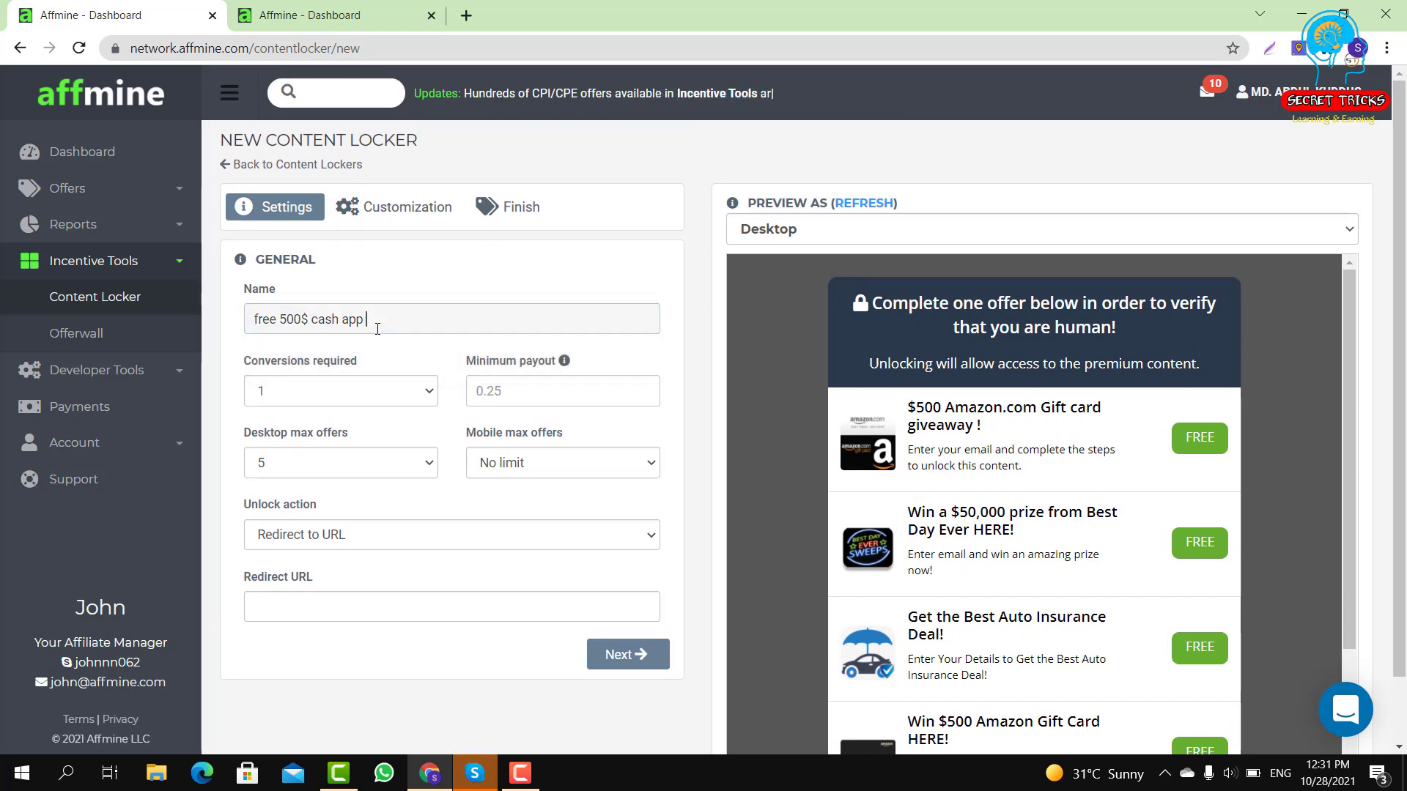
Complete the content locker's name as "free 500$ cash app voucher" and set the required conversions to 3
{"action": "type", "text": "vou"}
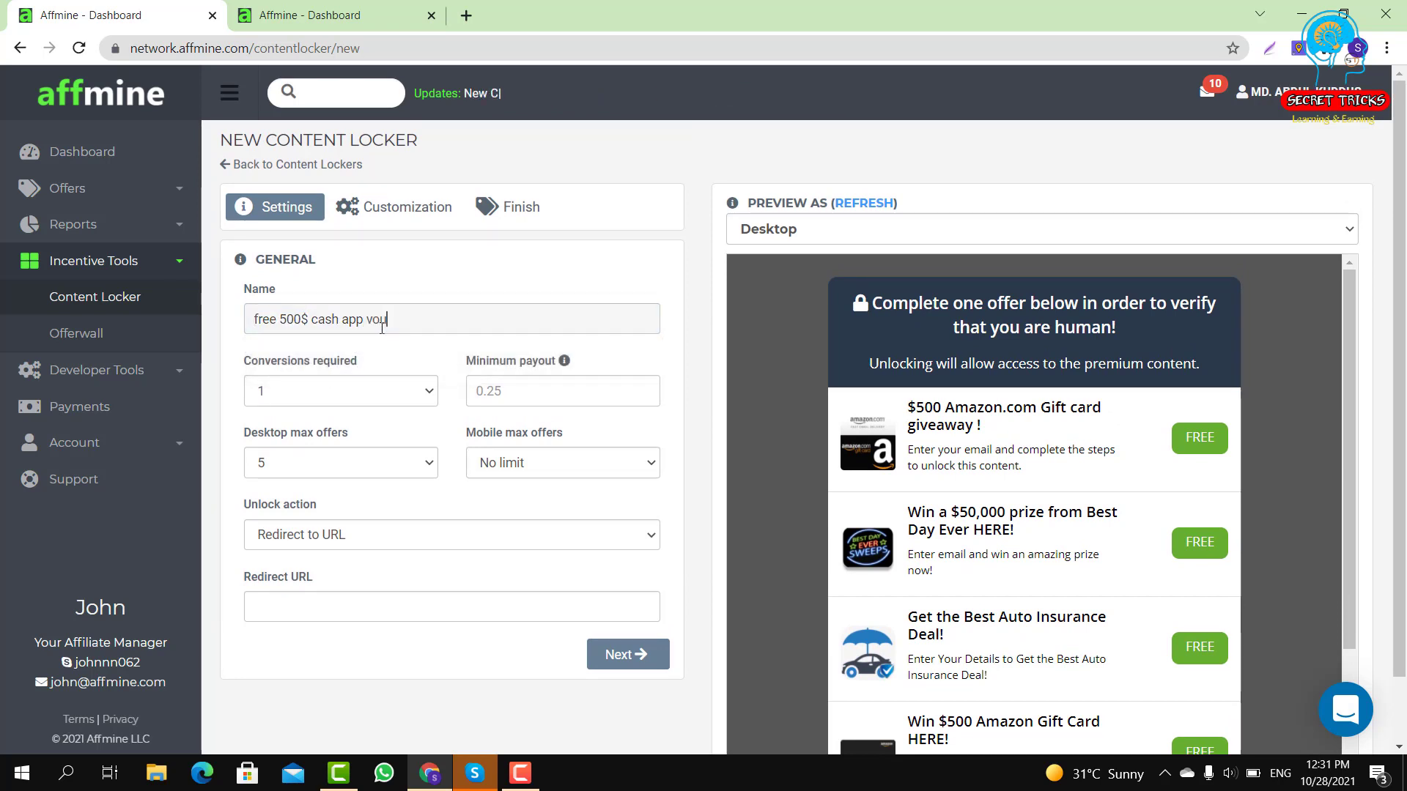
{"action": "type", "text": "cher"}
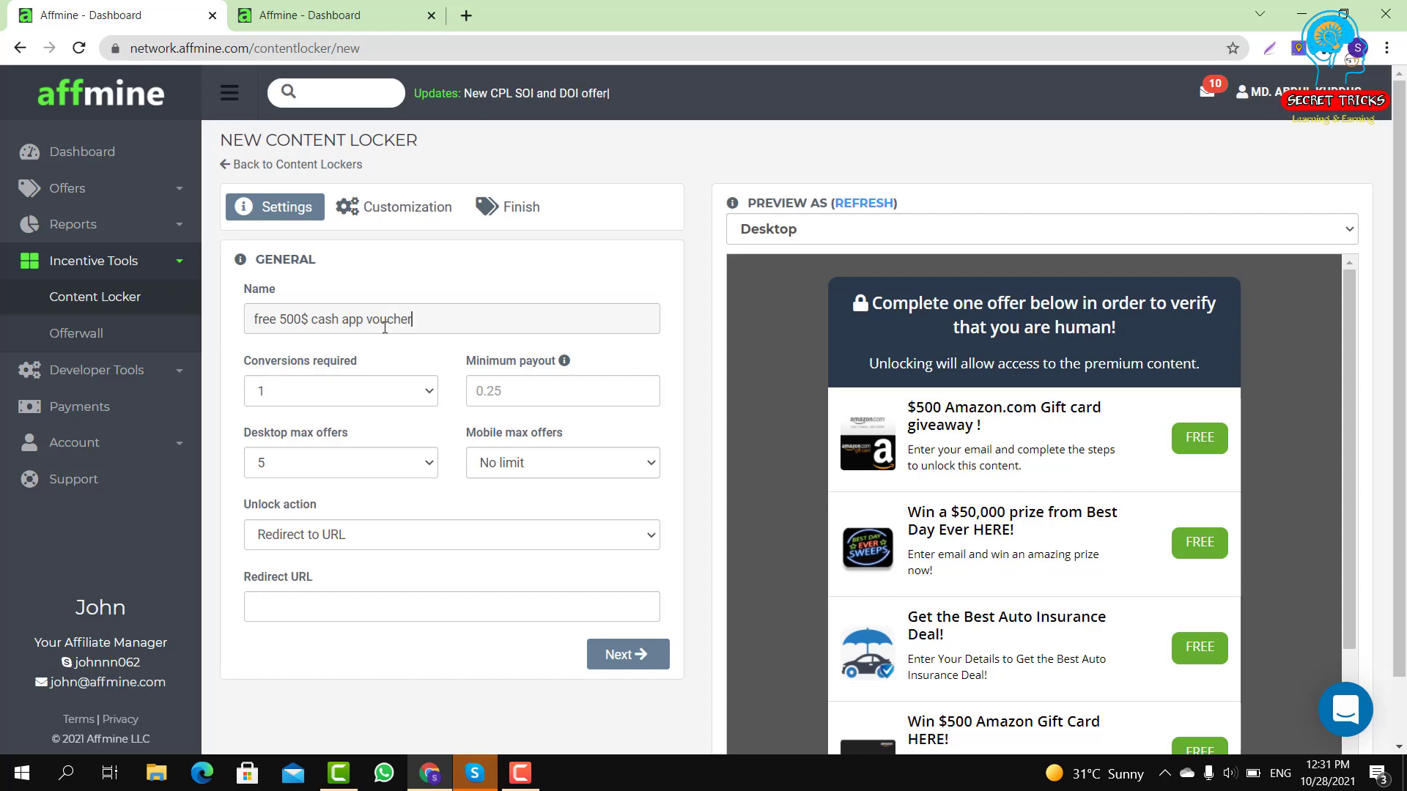
{"action": "left_click", "coordinate": [425, 396]}
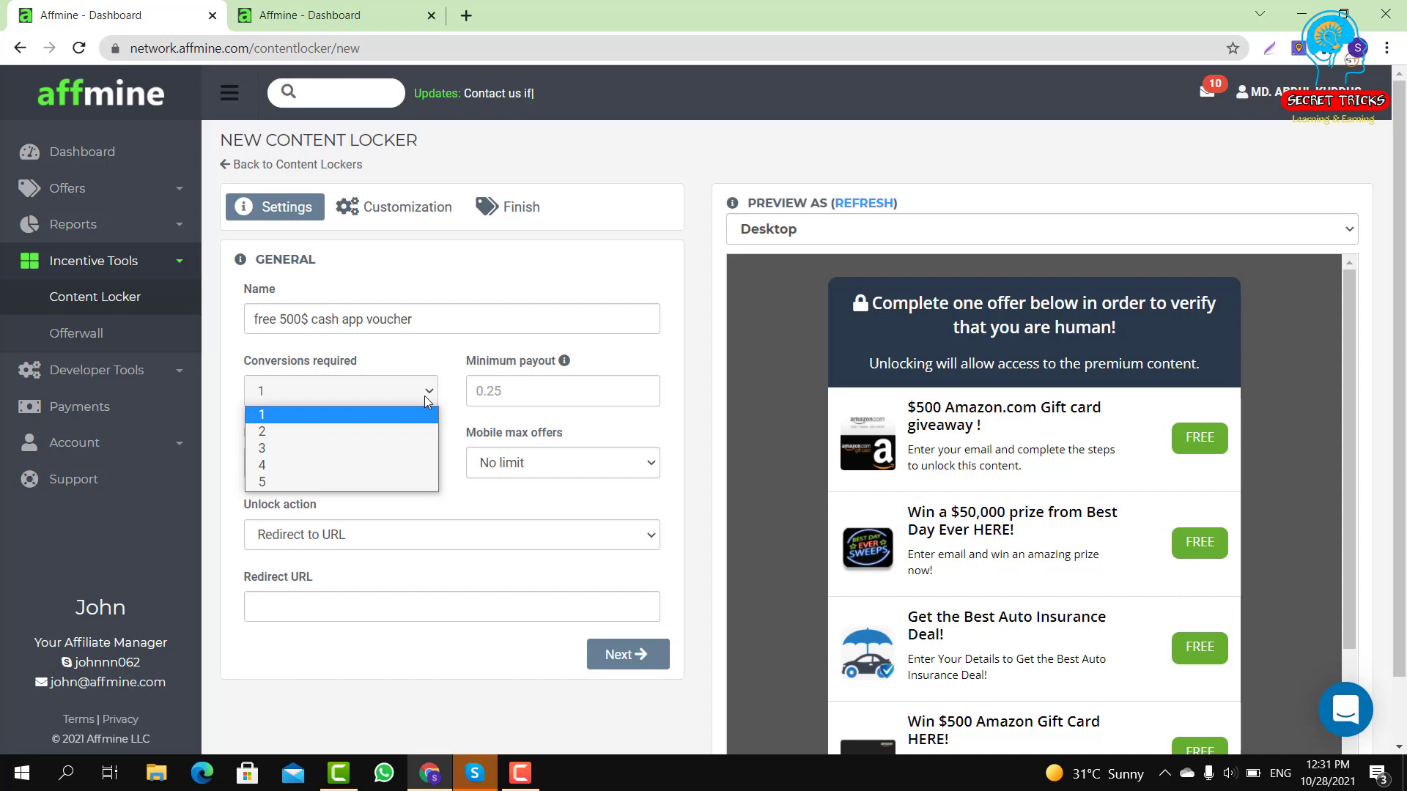
{"action": "left_click", "coordinate": [346, 445]}
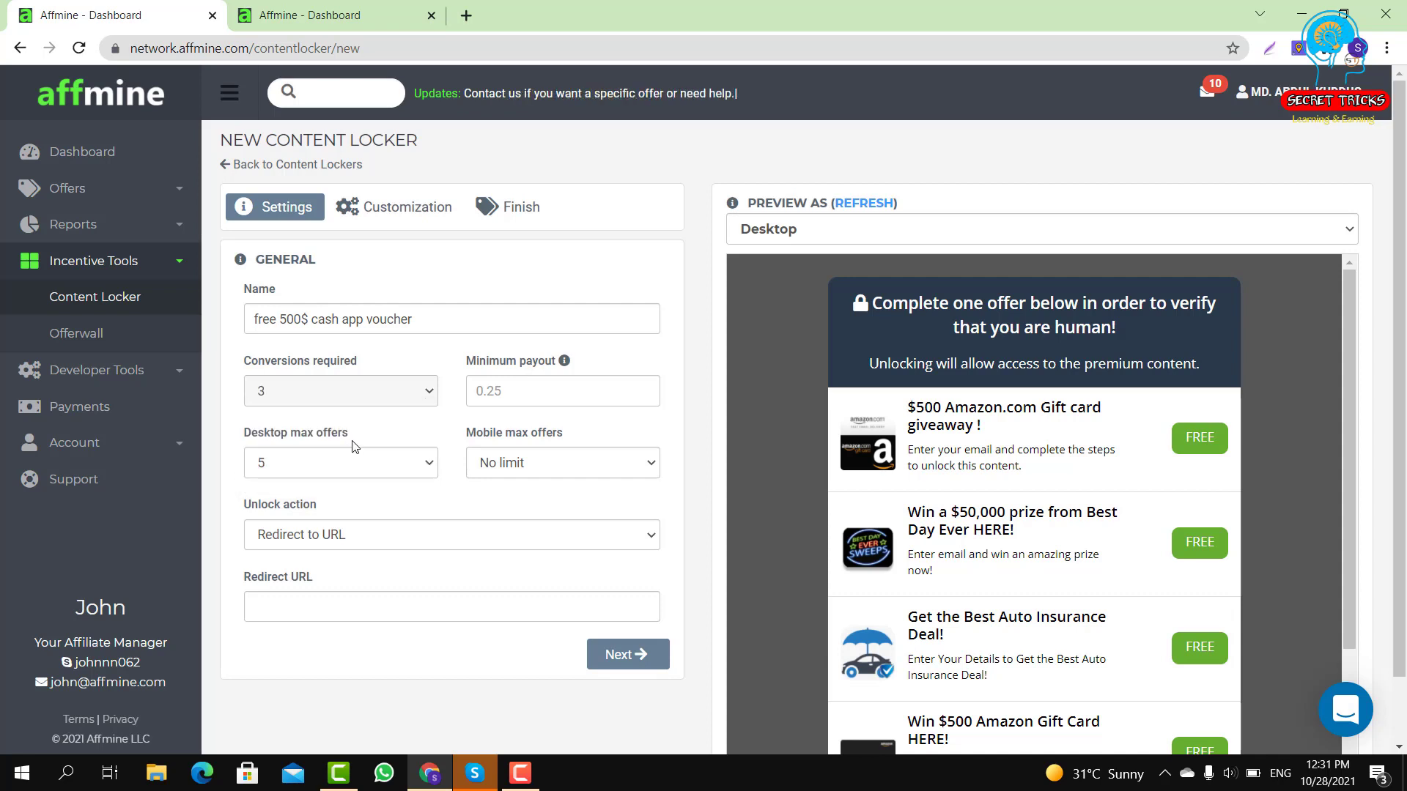
Set the minimum payout to 3, keeping the desktop max offers at 5 and the unlock action as Redirect to URL
{"action": "left_click", "coordinate": [502, 392]}
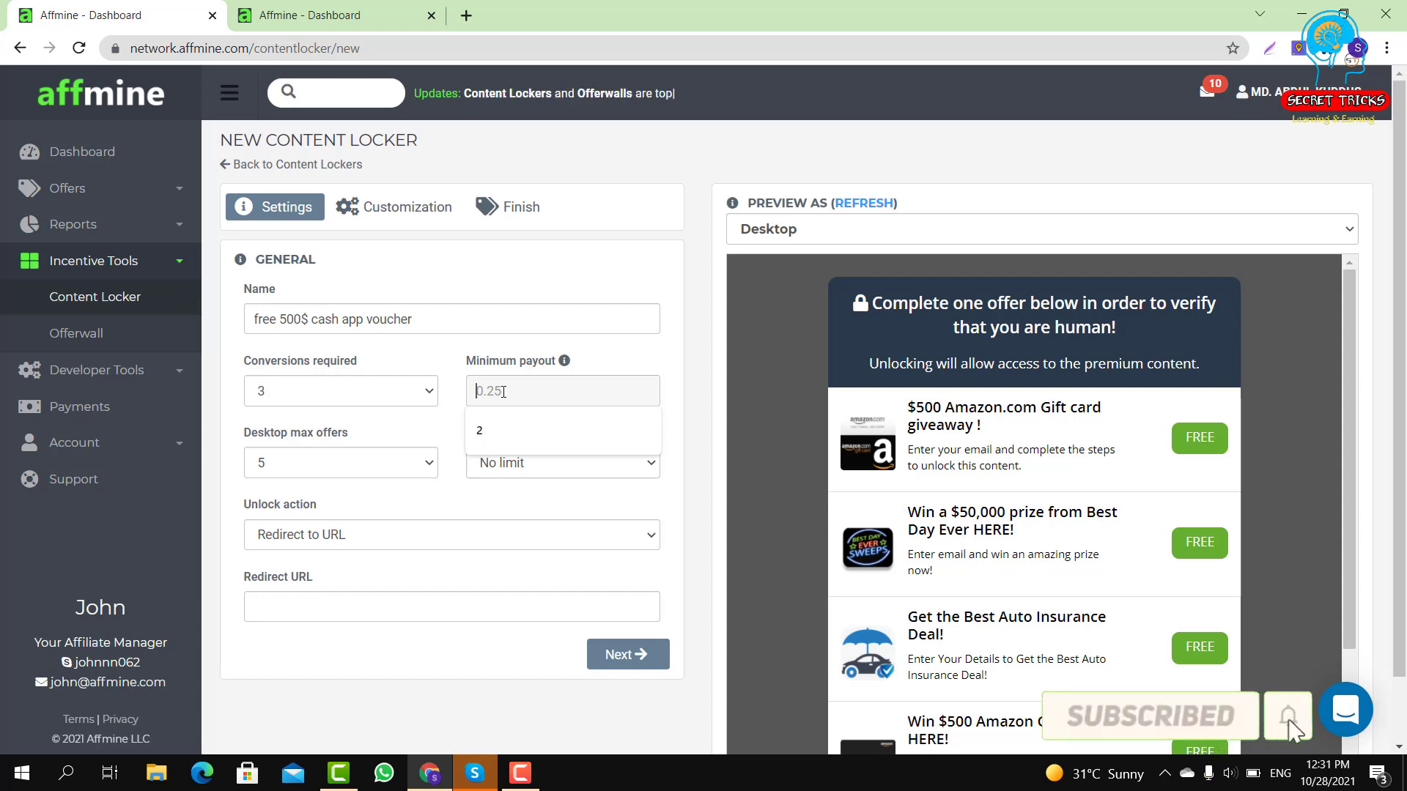
{"action": "type", "text": "3"}
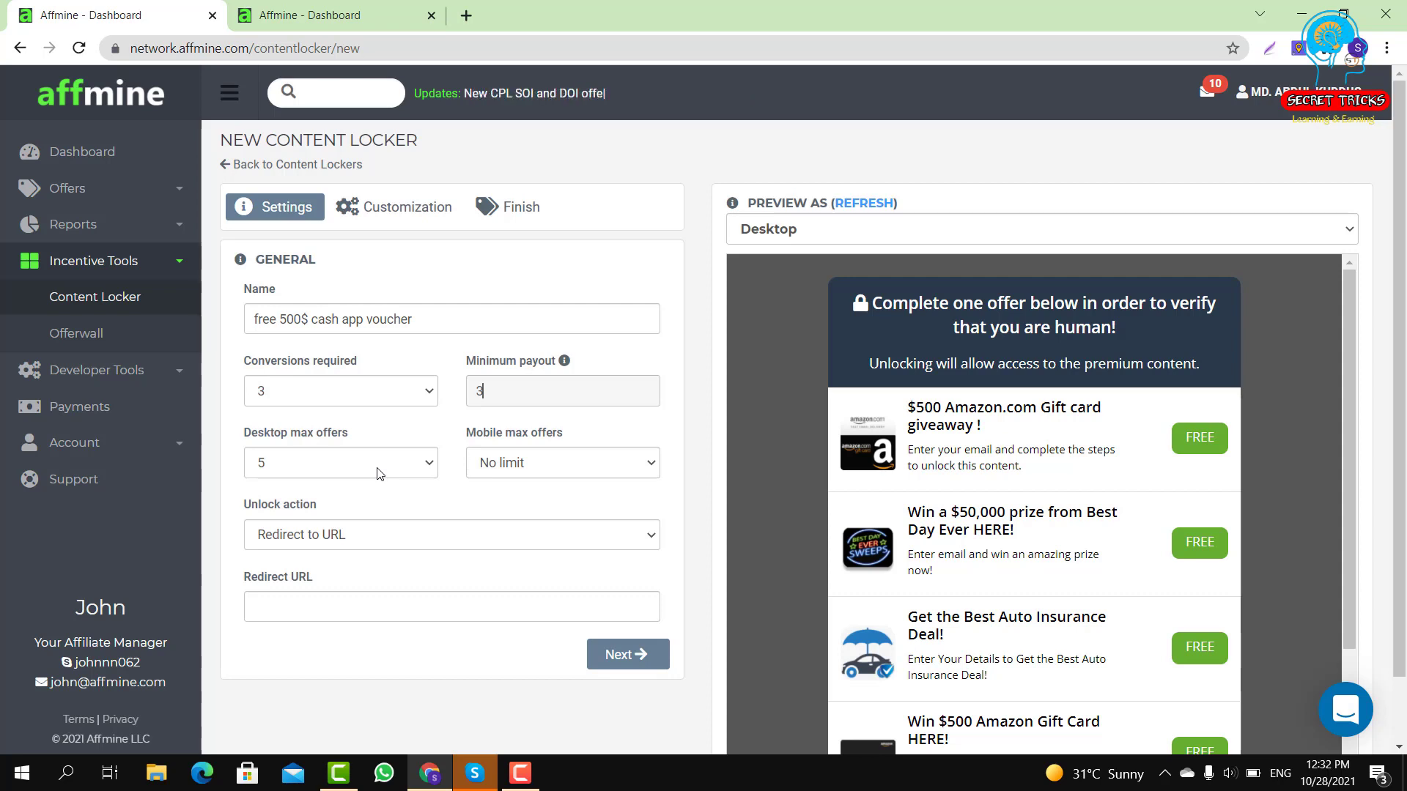
{"action": "left_click", "coordinate": [408, 465]}
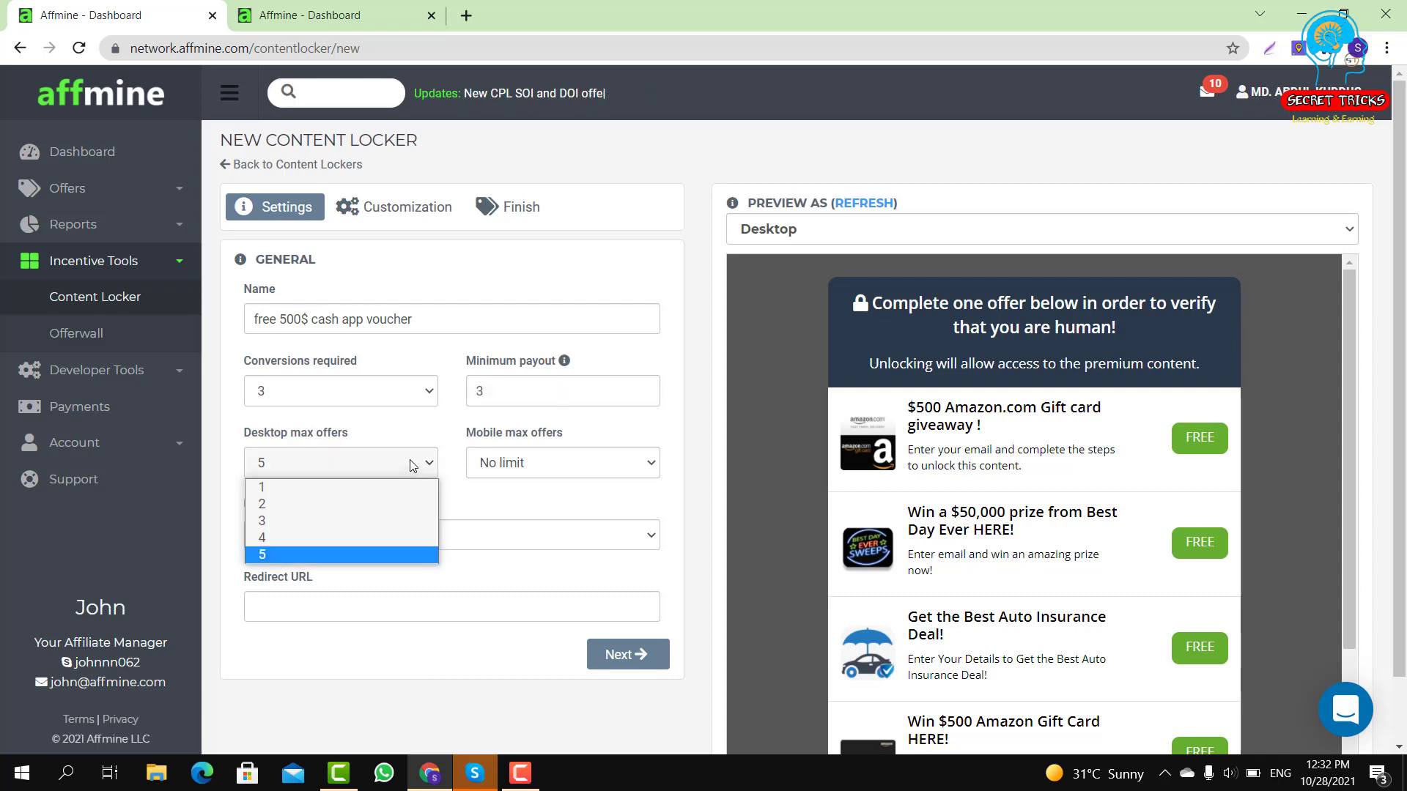
{"action": "left_click", "coordinate": [411, 466]}
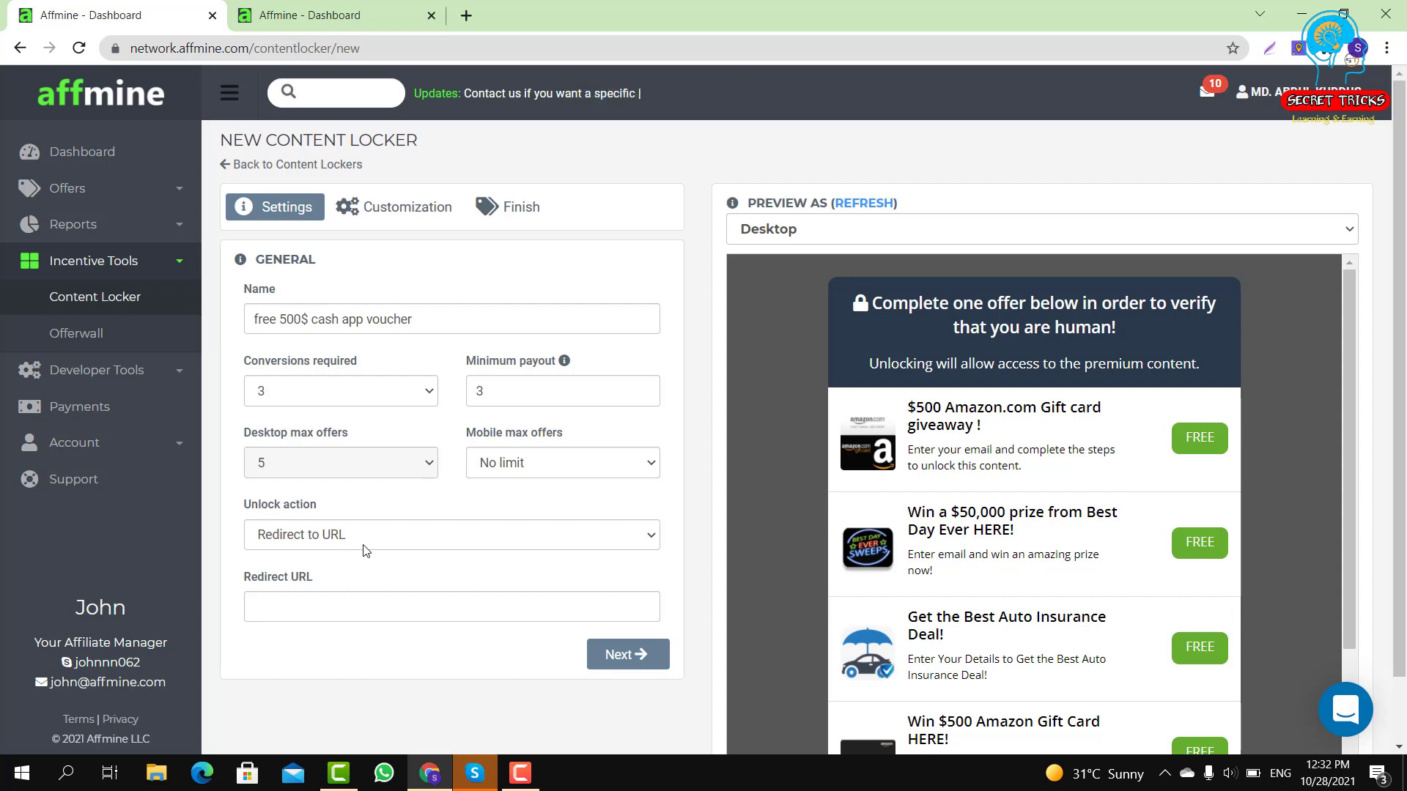
{"action": "left_click", "coordinate": [638, 541]}
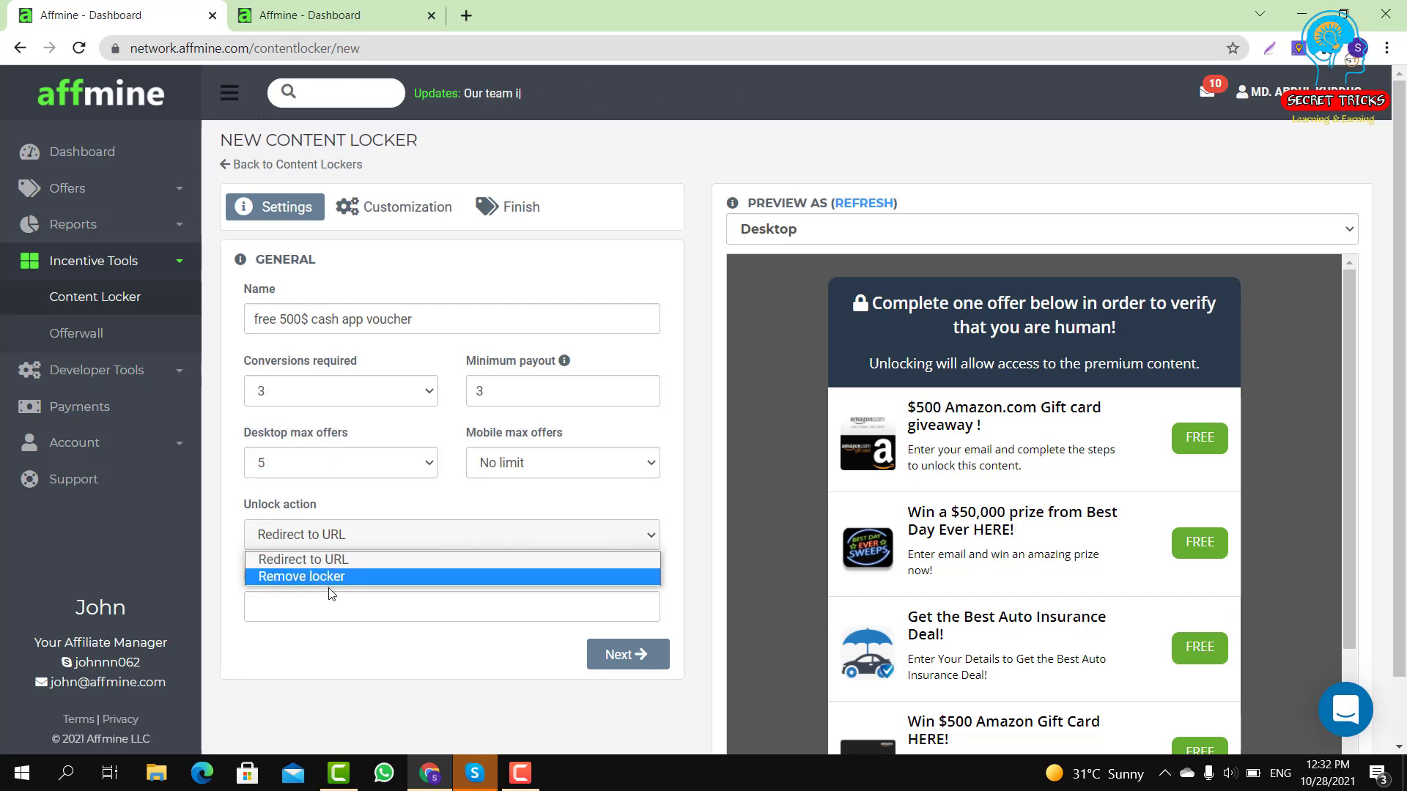
{"action": "left_click", "coordinate": [485, 530]}
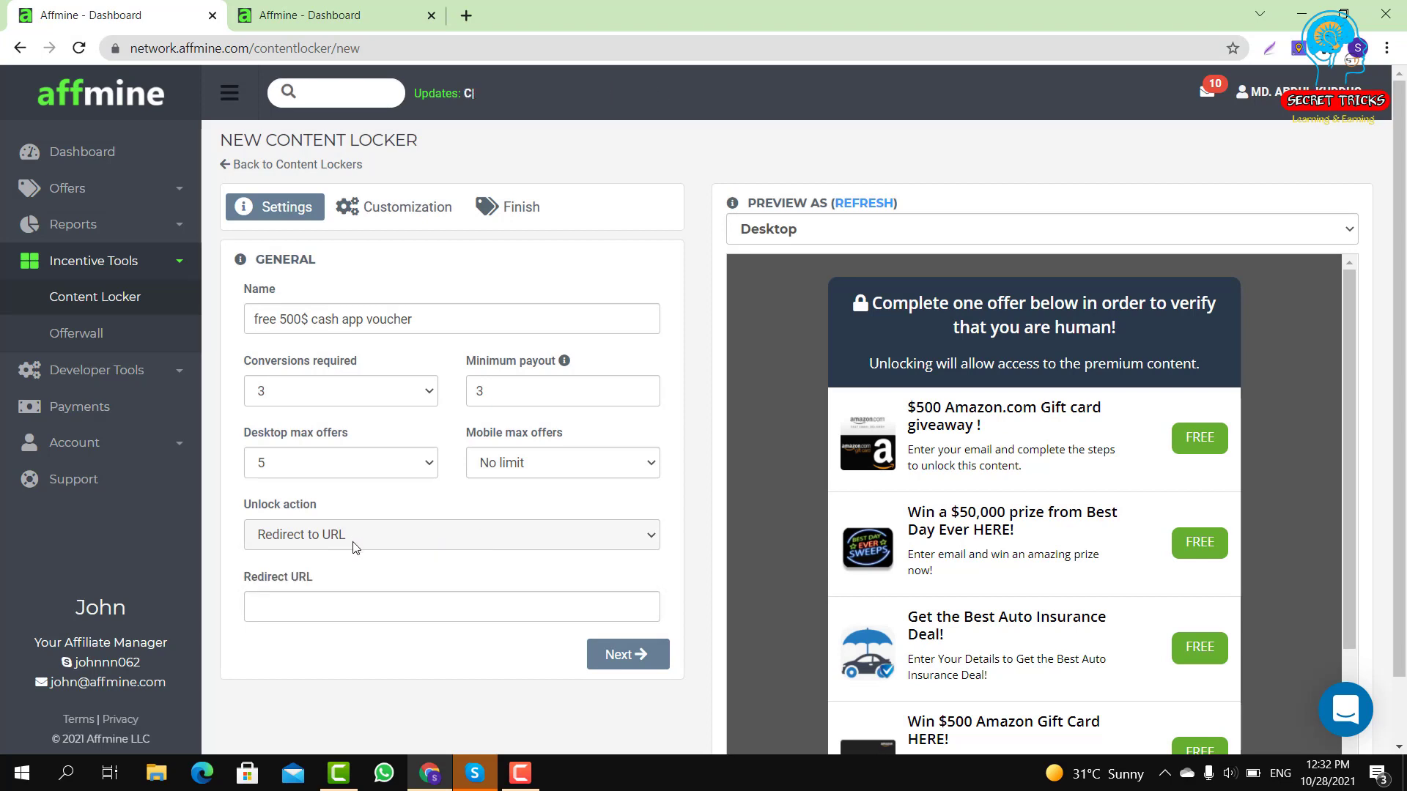
Copy the tracking URL of the Rewards Giant - Shein $750 - (CA) campaign
{"action": "mouse_move", "coordinate": [505, 783]}
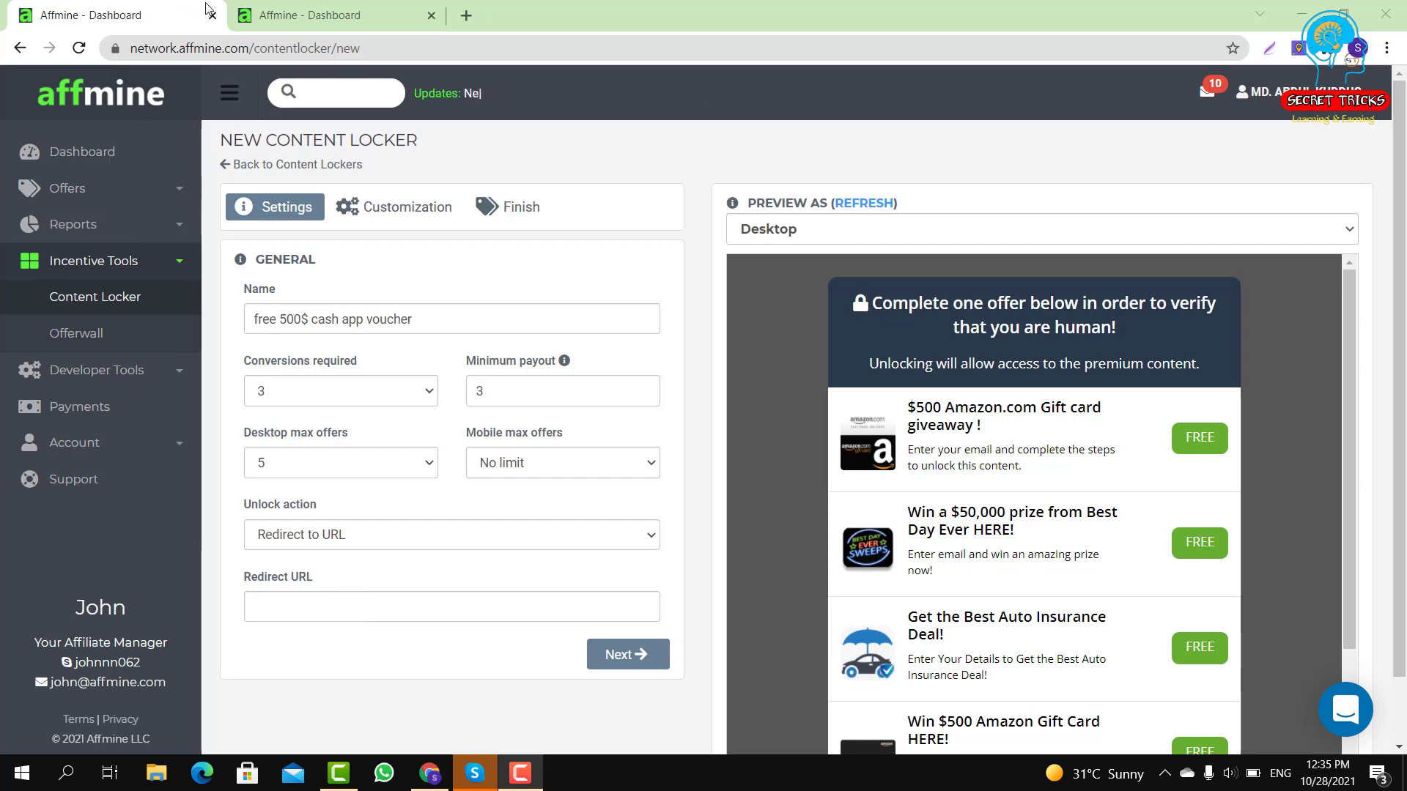
{"action": "left_click", "coordinate": [306, 16]}
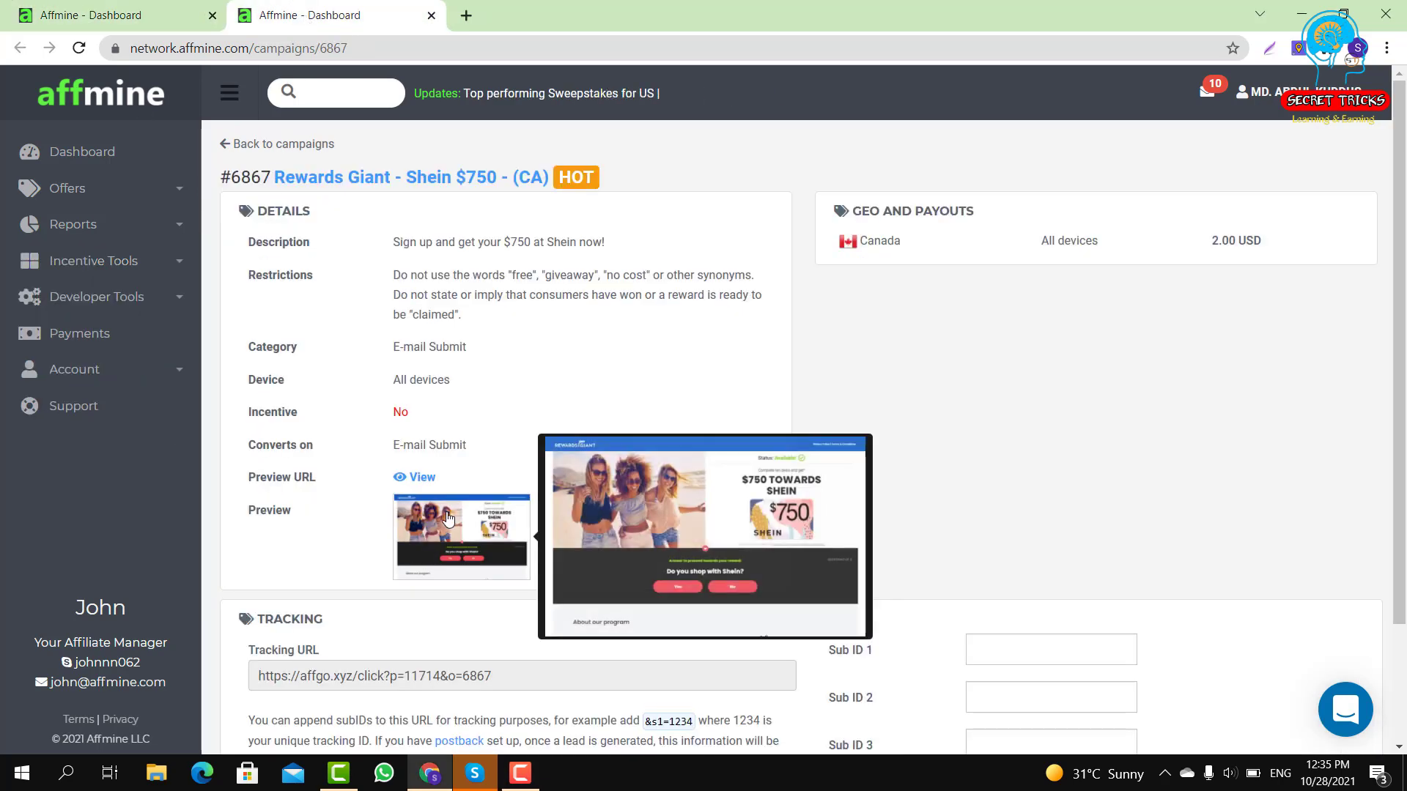
{"action": "scroll", "coordinate": [449, 518], "scroll_direction": "down", "scroll_amount": 1}
{"action": "scroll", "coordinate": [448, 515], "scroll_direction": "down", "scroll_amount": 1}
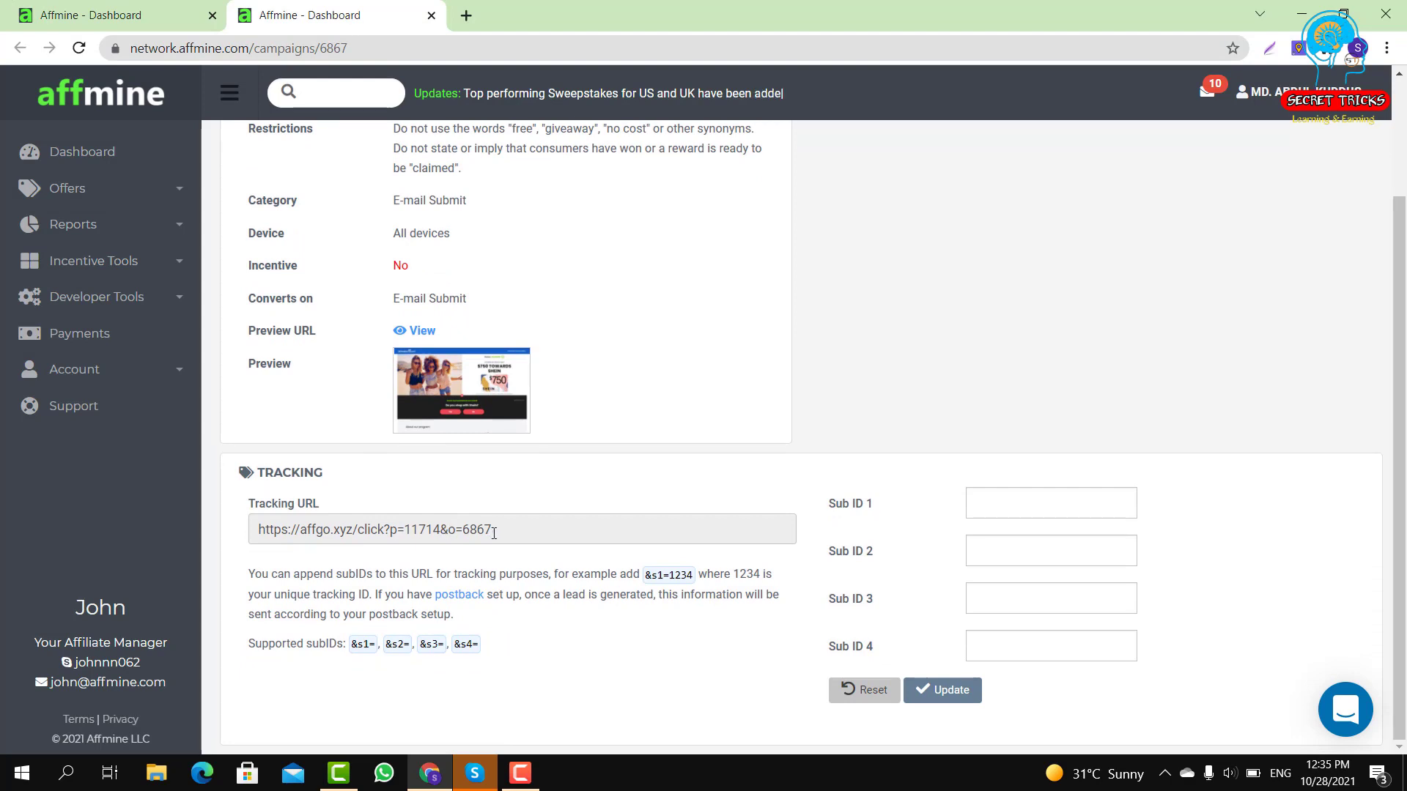
{"action": "left_click_drag", "start_coordinate": [489, 529], "coordinate": [262, 529]}
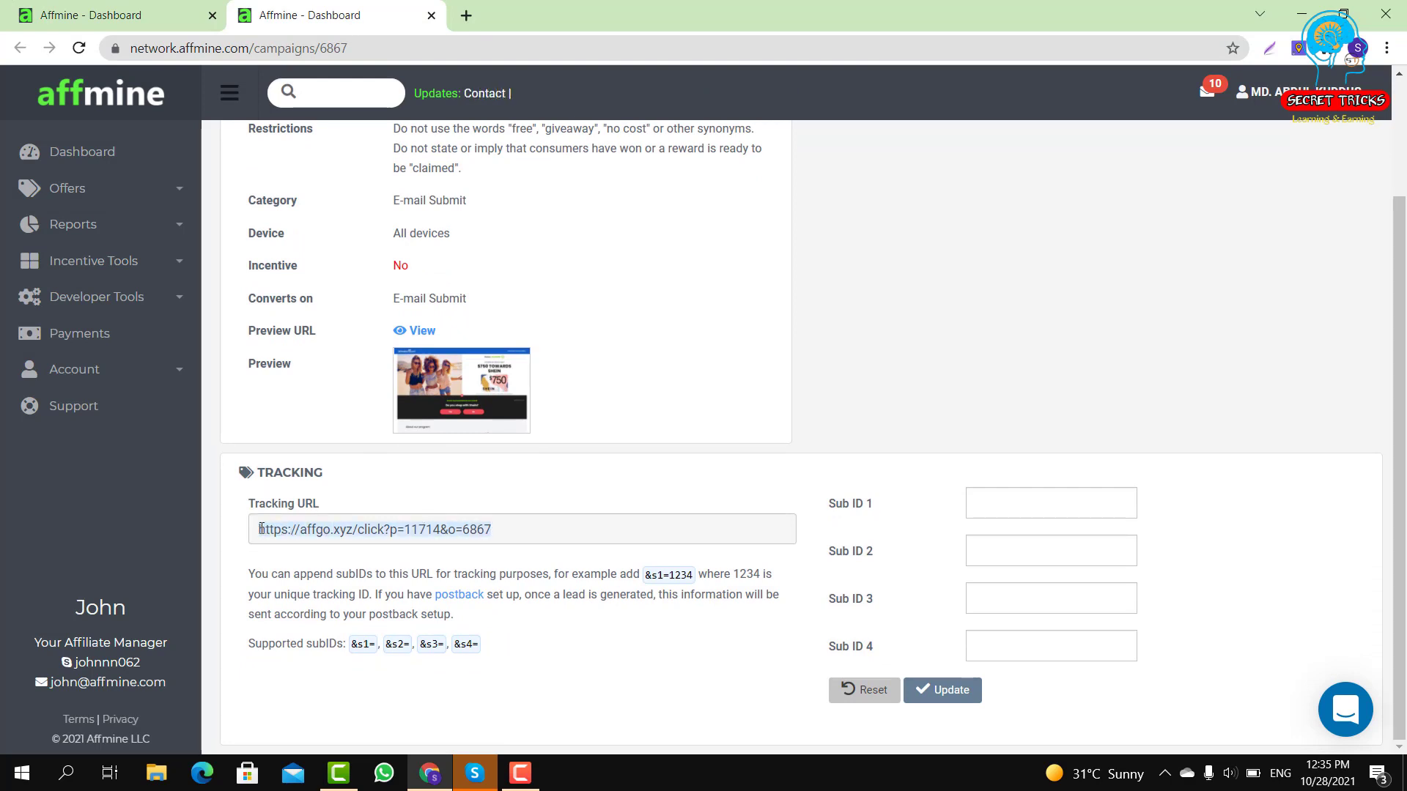
{"action": "right_click", "coordinate": [262, 529]}
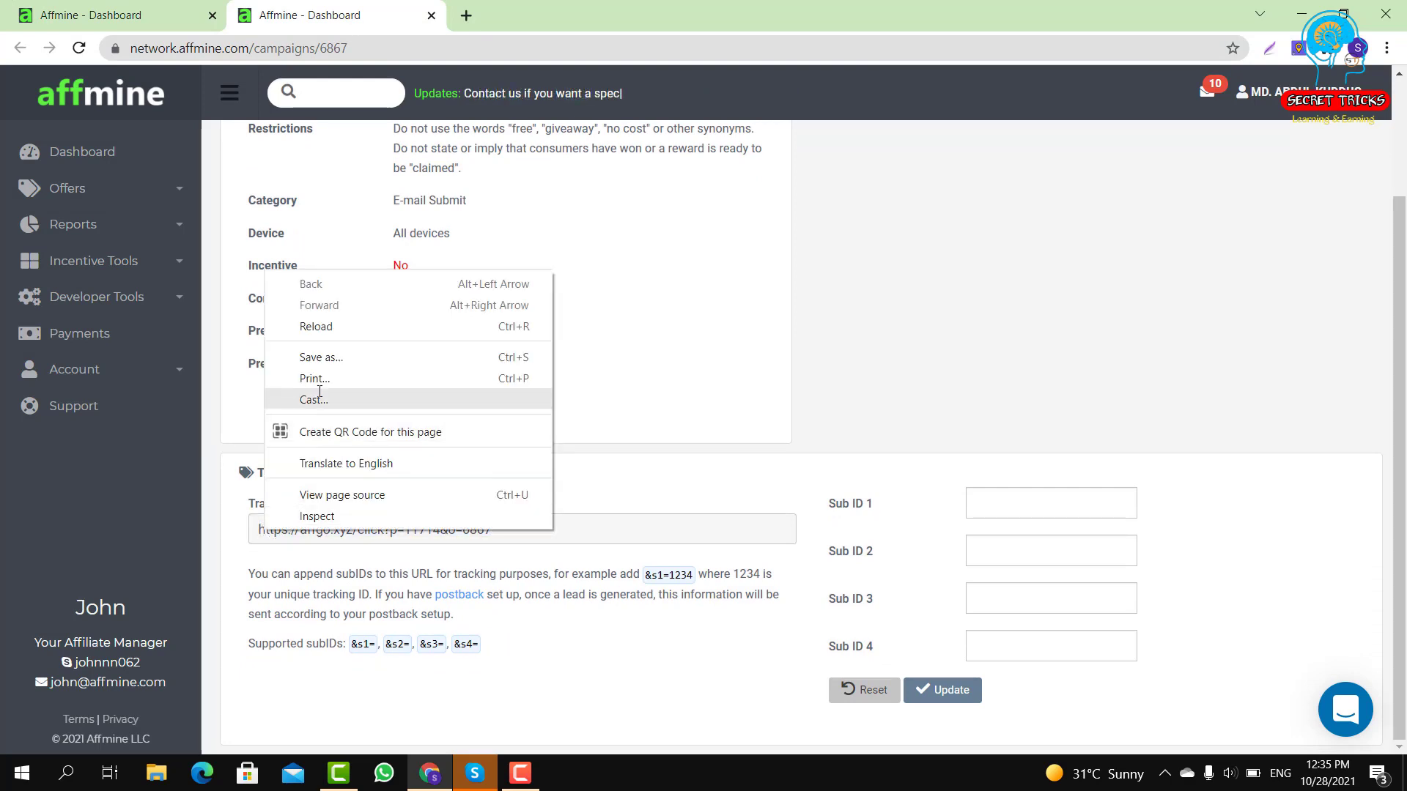
{"action": "left_click", "coordinate": [229, 542]}
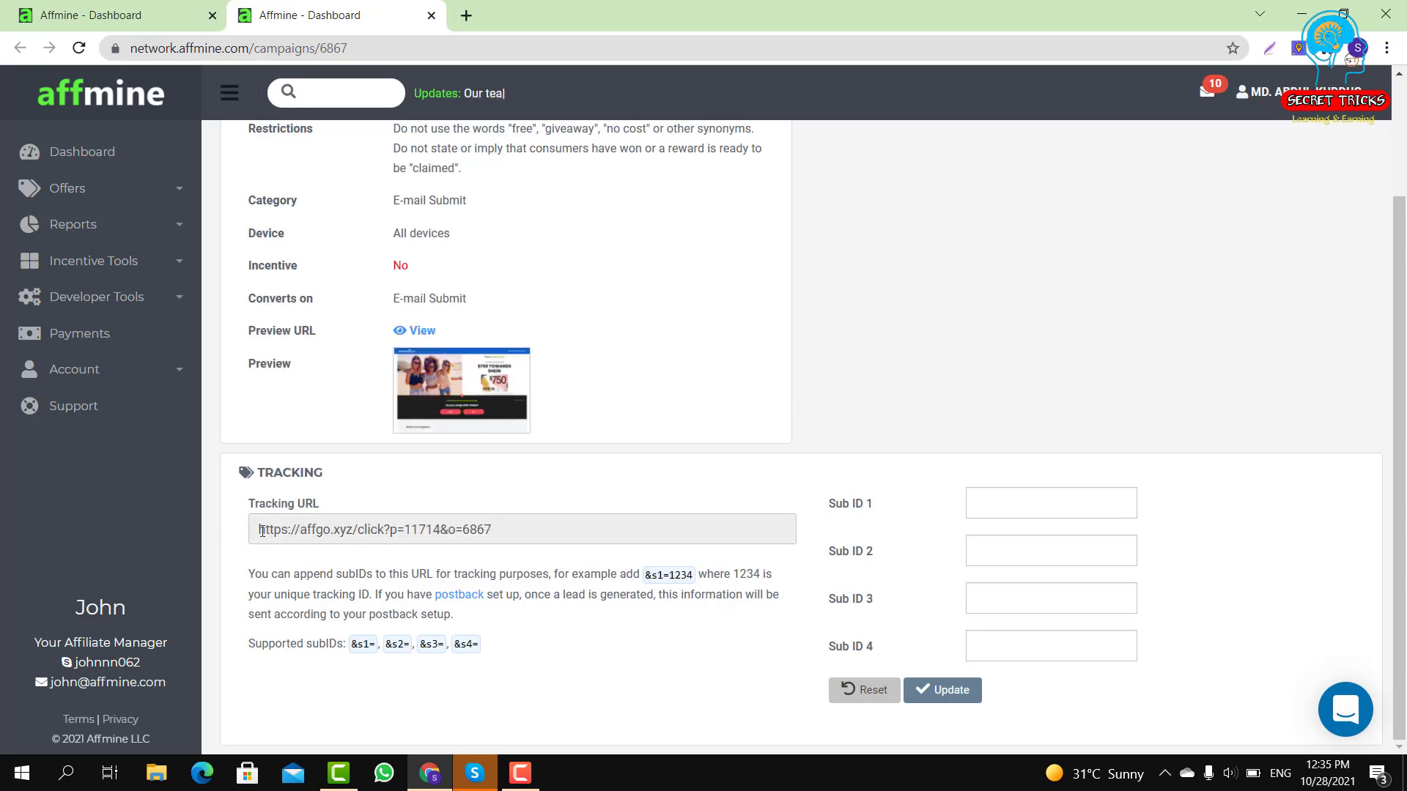
{"action": "left_click_drag", "start_coordinate": [262, 529], "coordinate": [493, 531]}
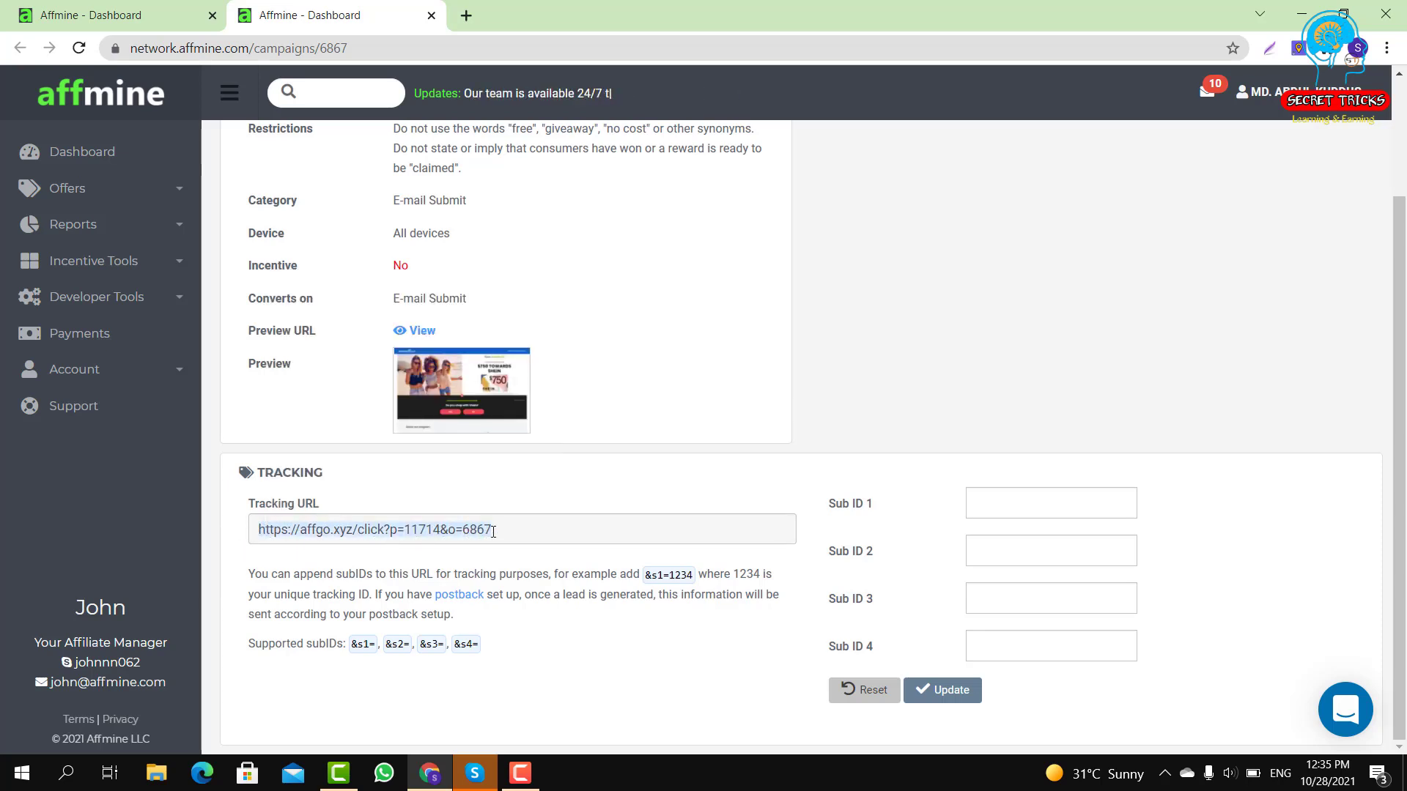
{"action": "right_click", "coordinate": [493, 532]}
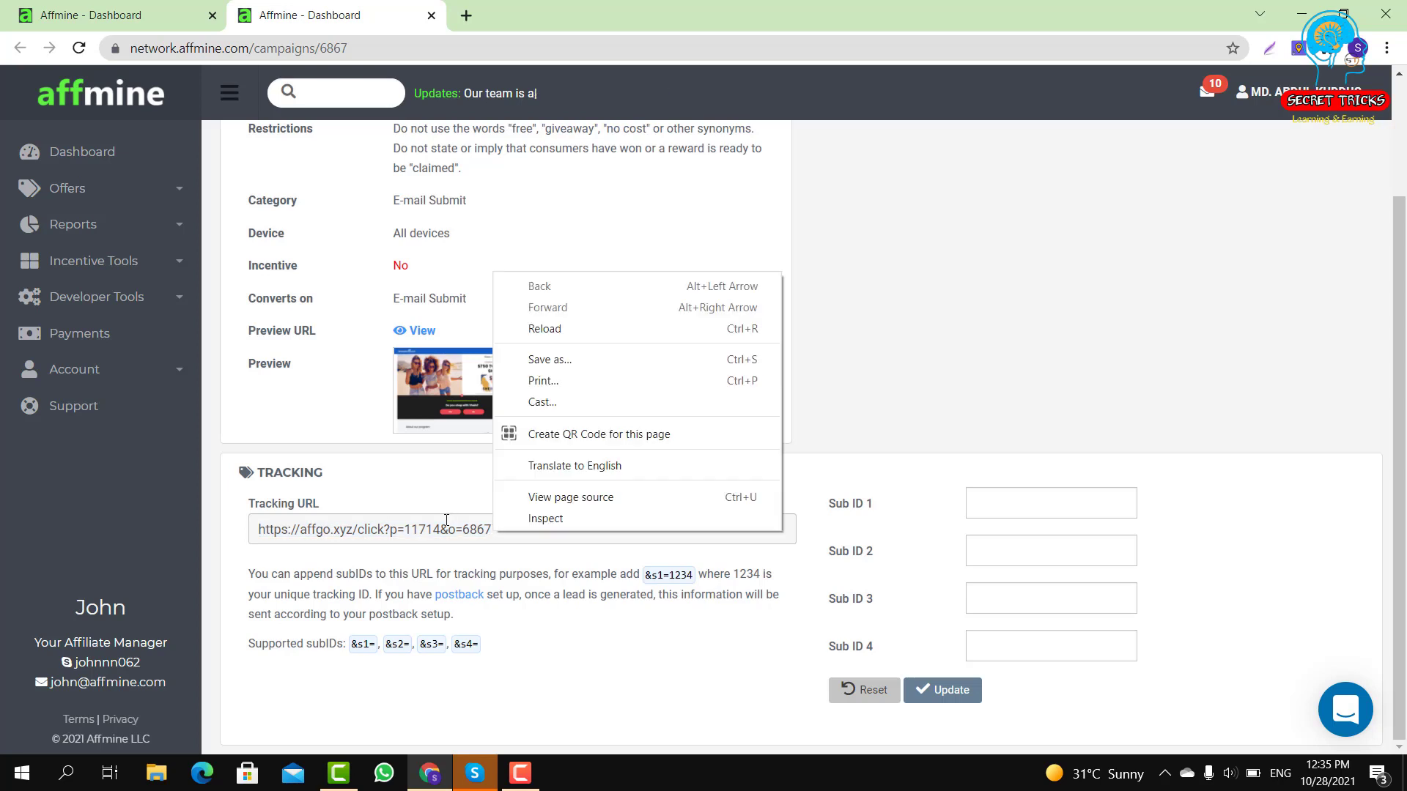
{"action": "left_click", "coordinate": [296, 527]}
{"action": "left_click", "coordinate": [260, 531]}
{"action": "key", "text": "ctrl+c"}
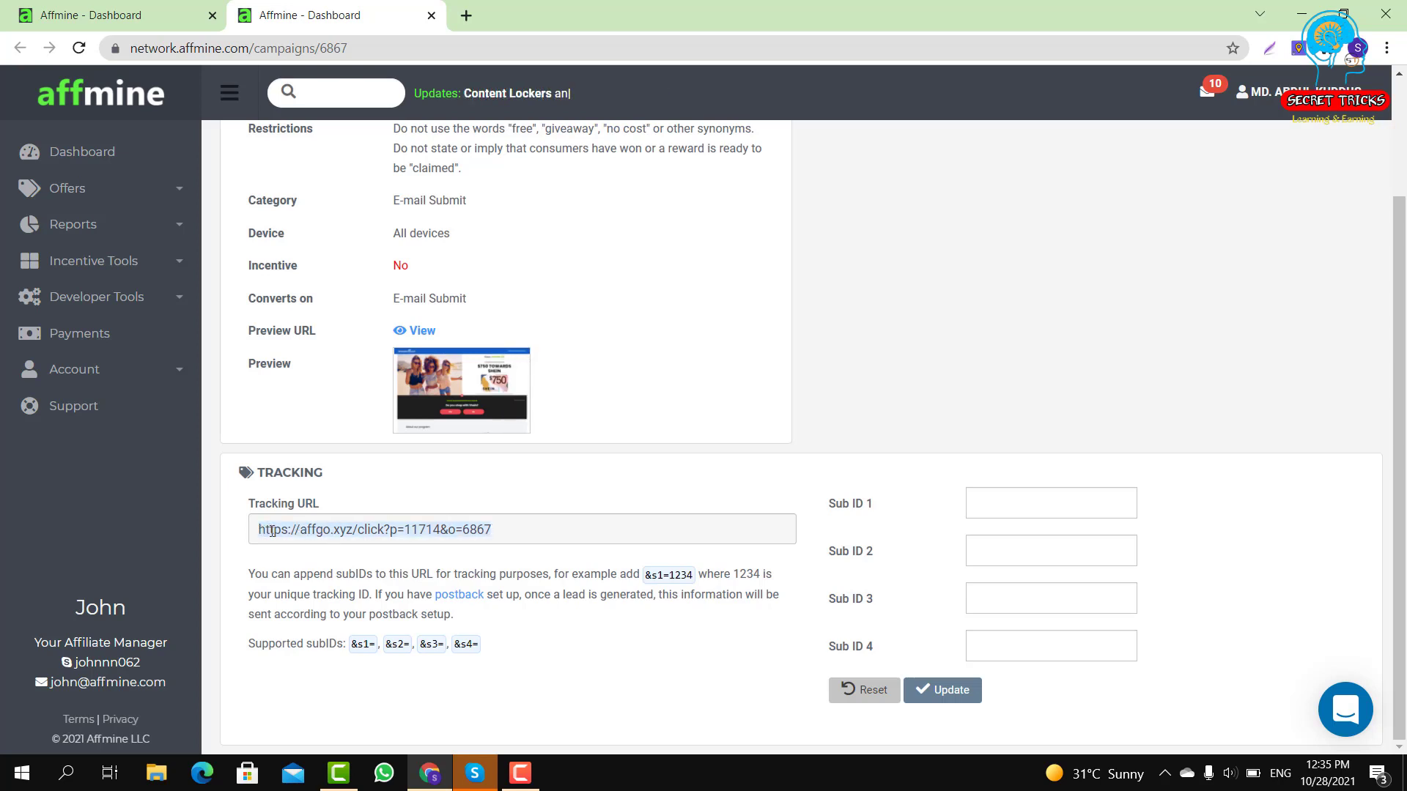
{"action": "right_click", "coordinate": [271, 533]}
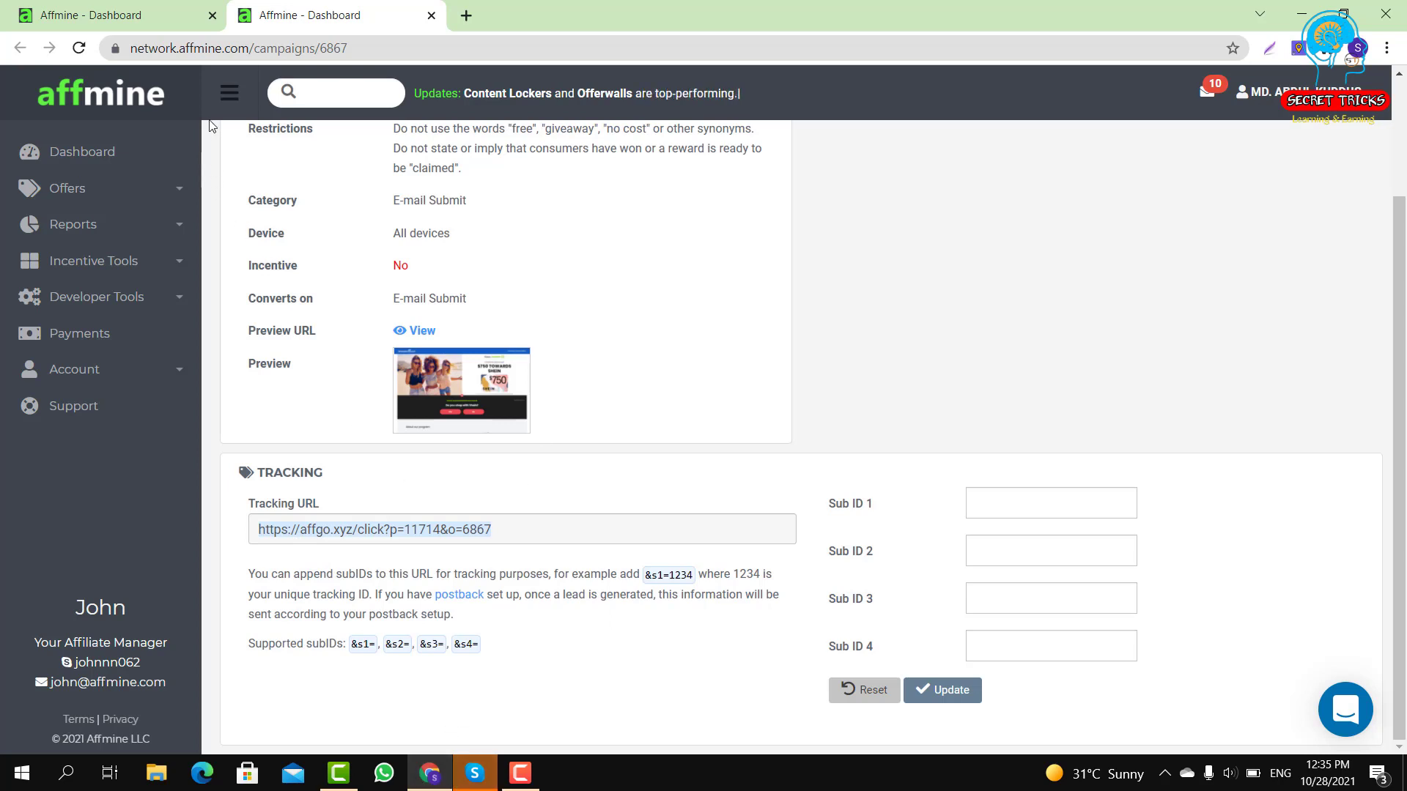
Paste the copied tracking URL as the new content locker's redirect URL and continue to its customization settings
{"action": "left_click", "coordinate": [155, 20]}
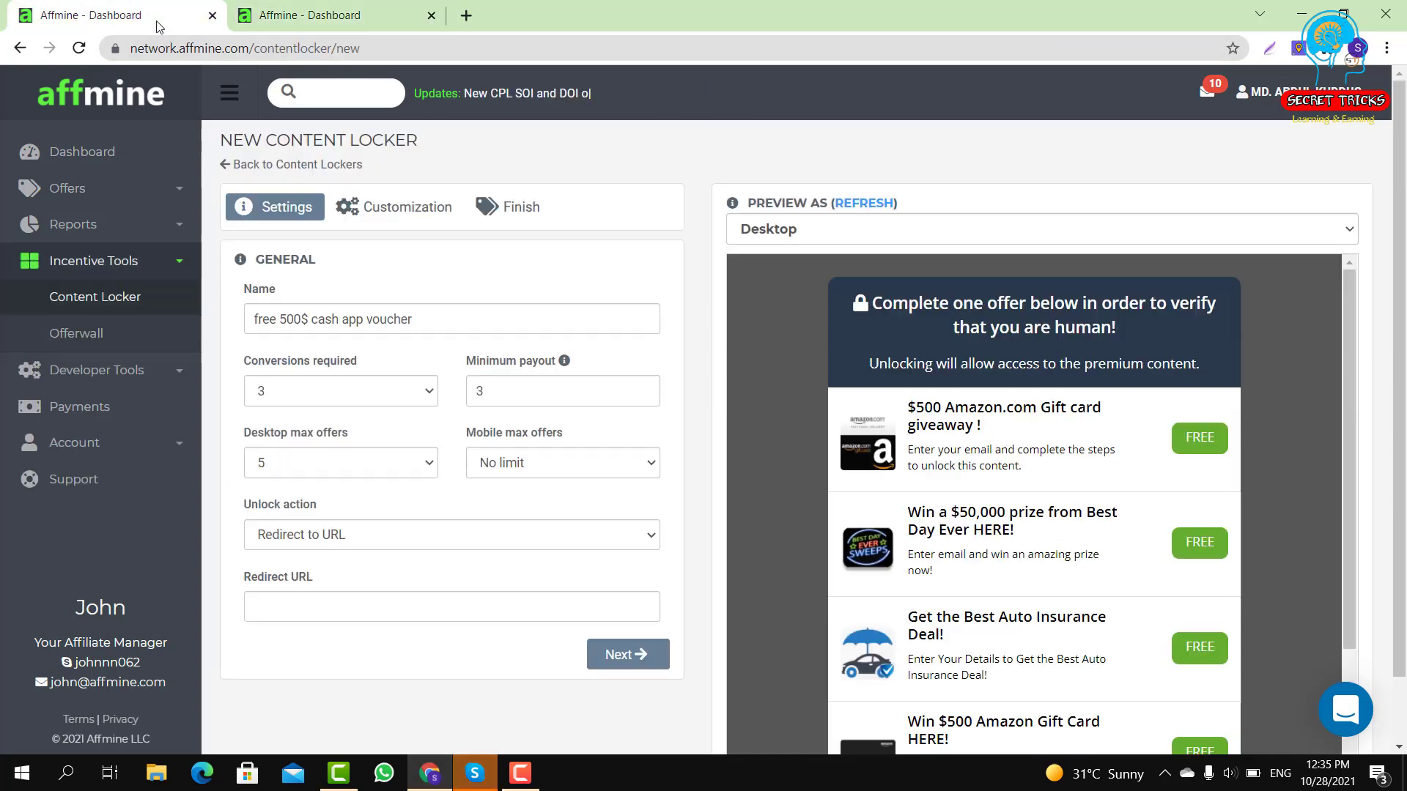
{"action": "left_click", "coordinate": [326, 601]}
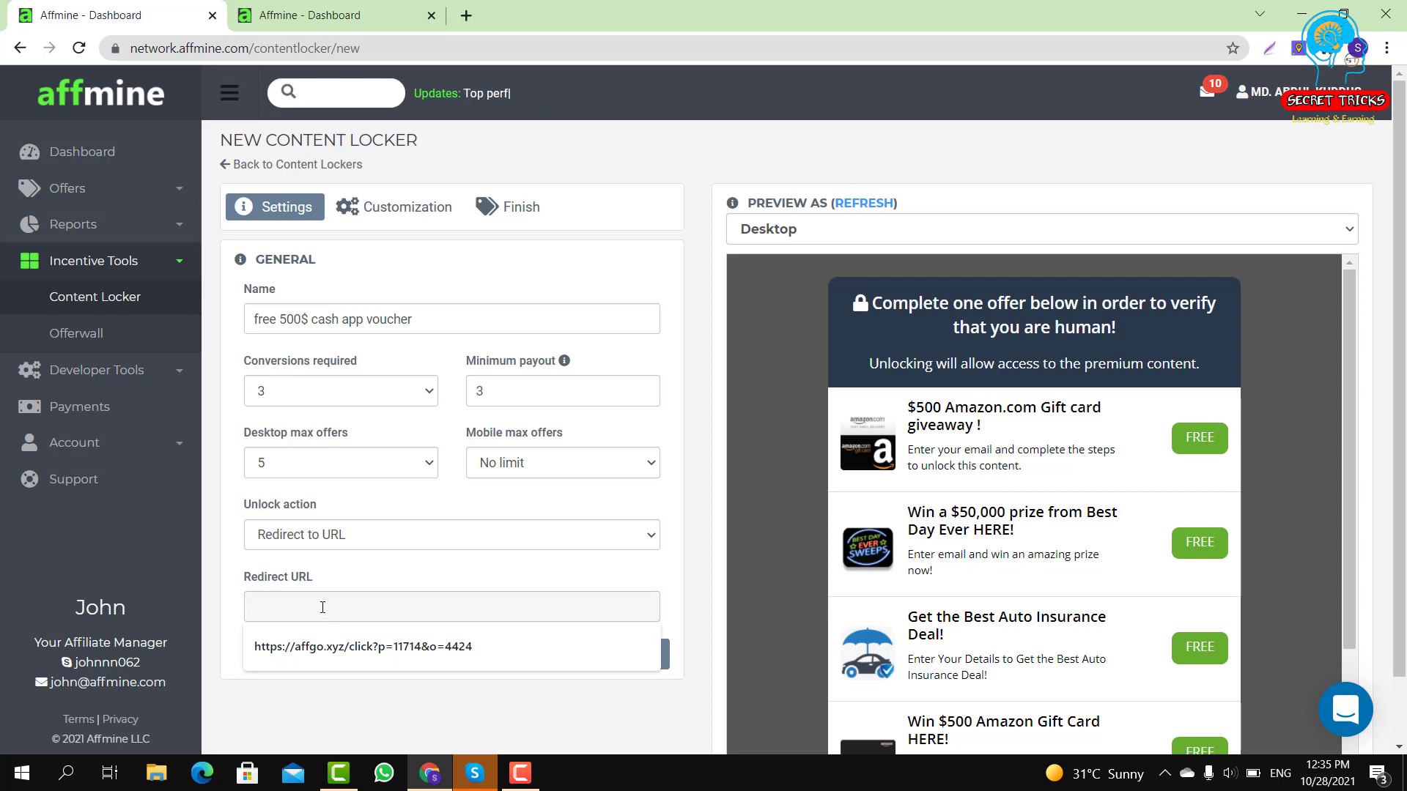
{"action": "right_click", "coordinate": [323, 607]}
{"action": "left_click", "coordinate": [363, 460]}
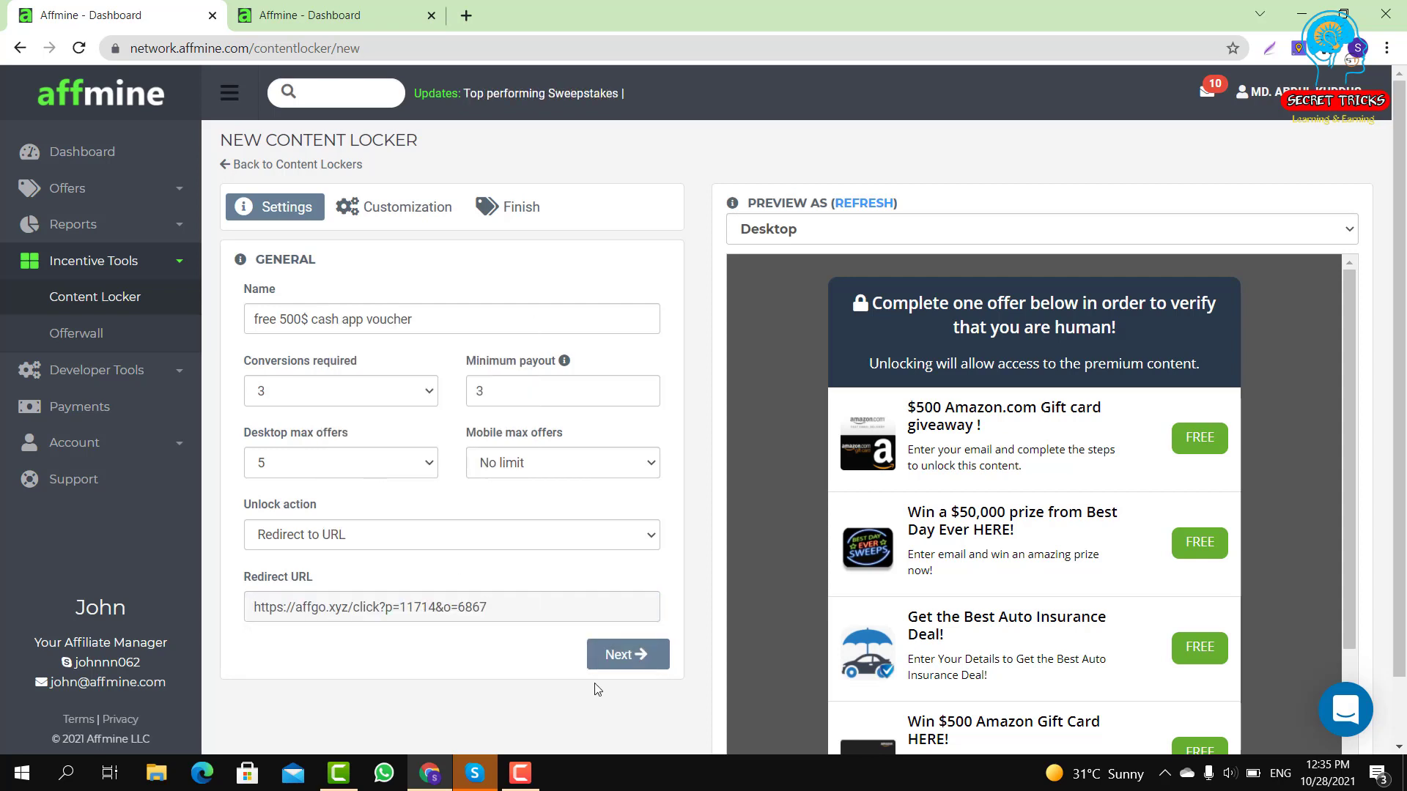
{"action": "left_click", "coordinate": [619, 654]}
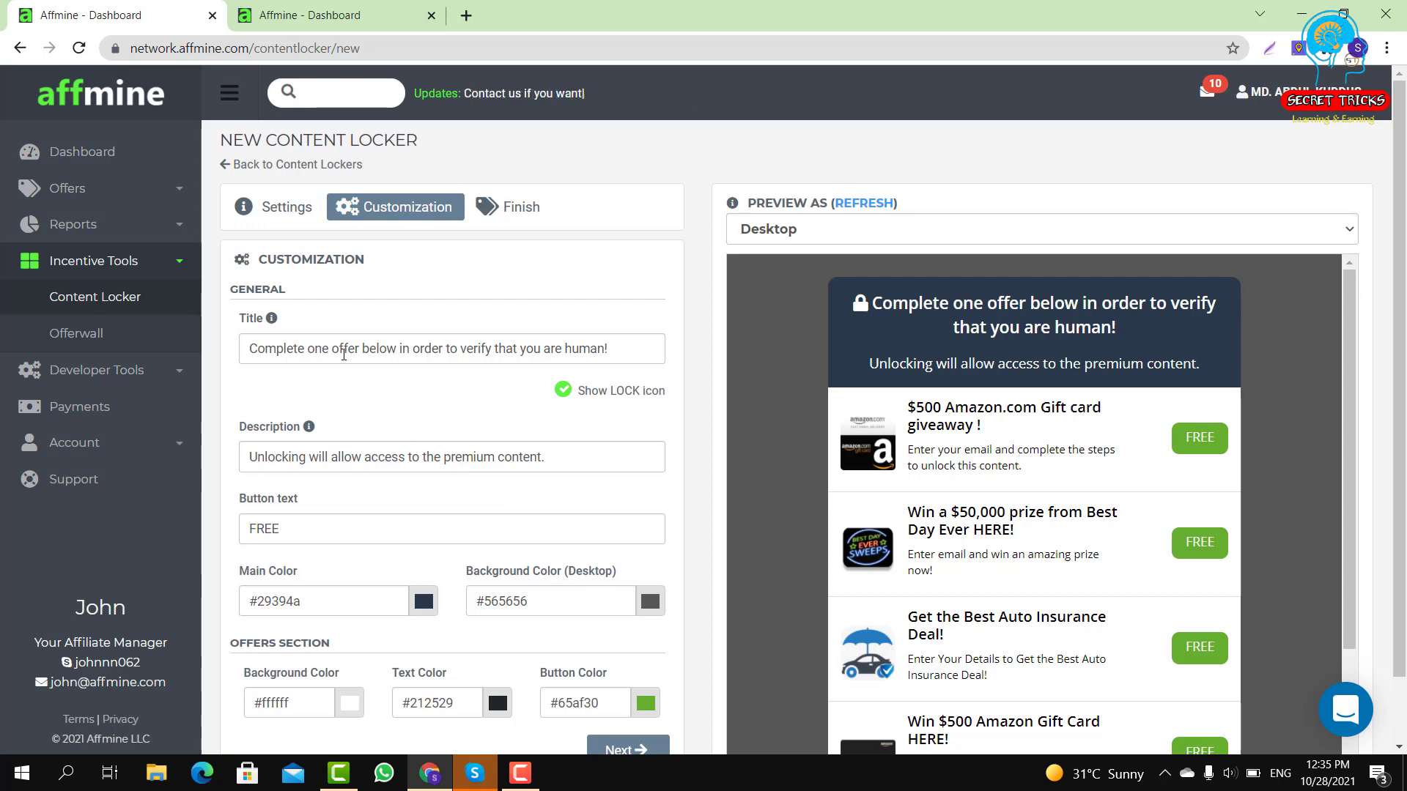
Remove "one offer" from the locker's title and change the description to "Unlocking will allow access to the premium content ok"
{"action": "left_click_drag", "start_coordinate": [359, 350], "coordinate": [309, 349]}
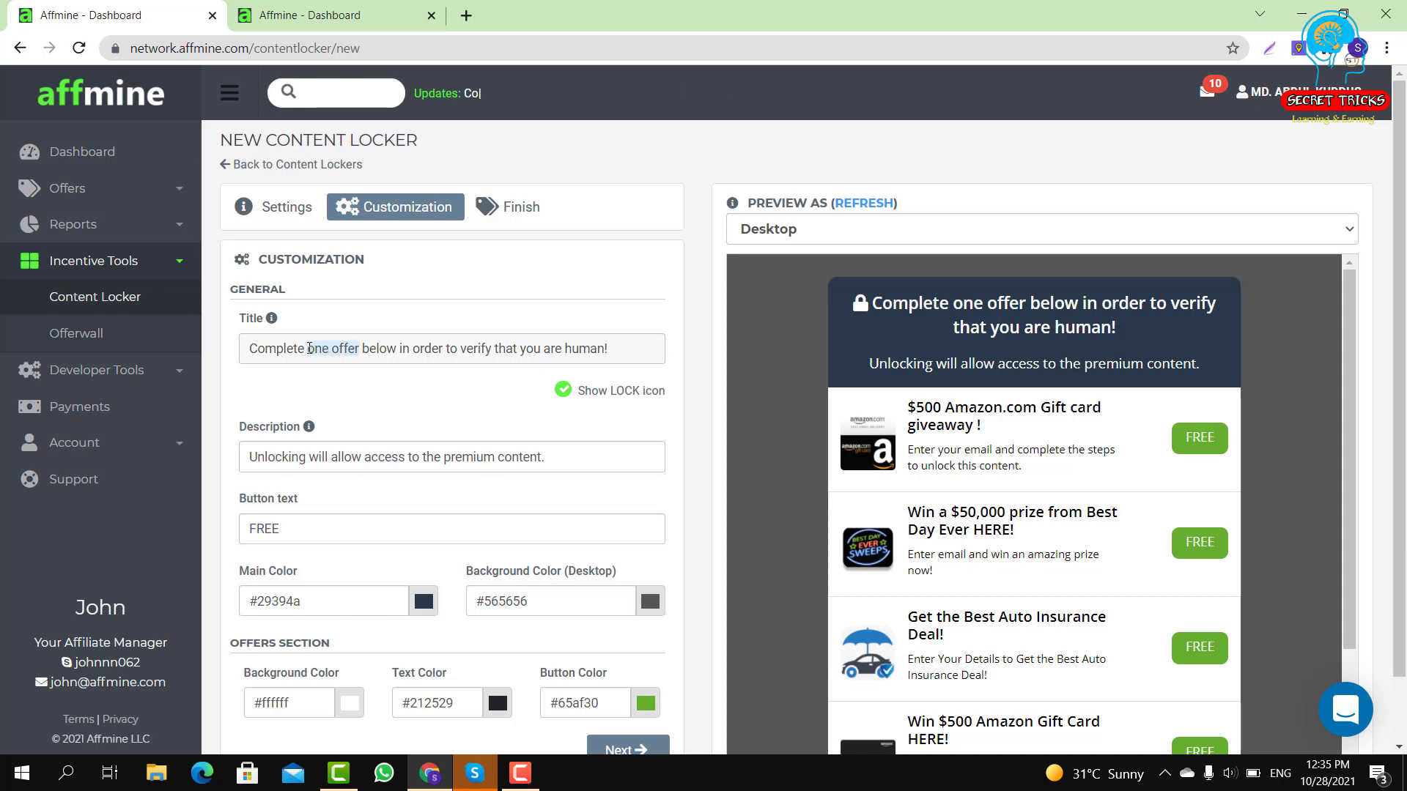
{"action": "key", "text": "BackSpace"}
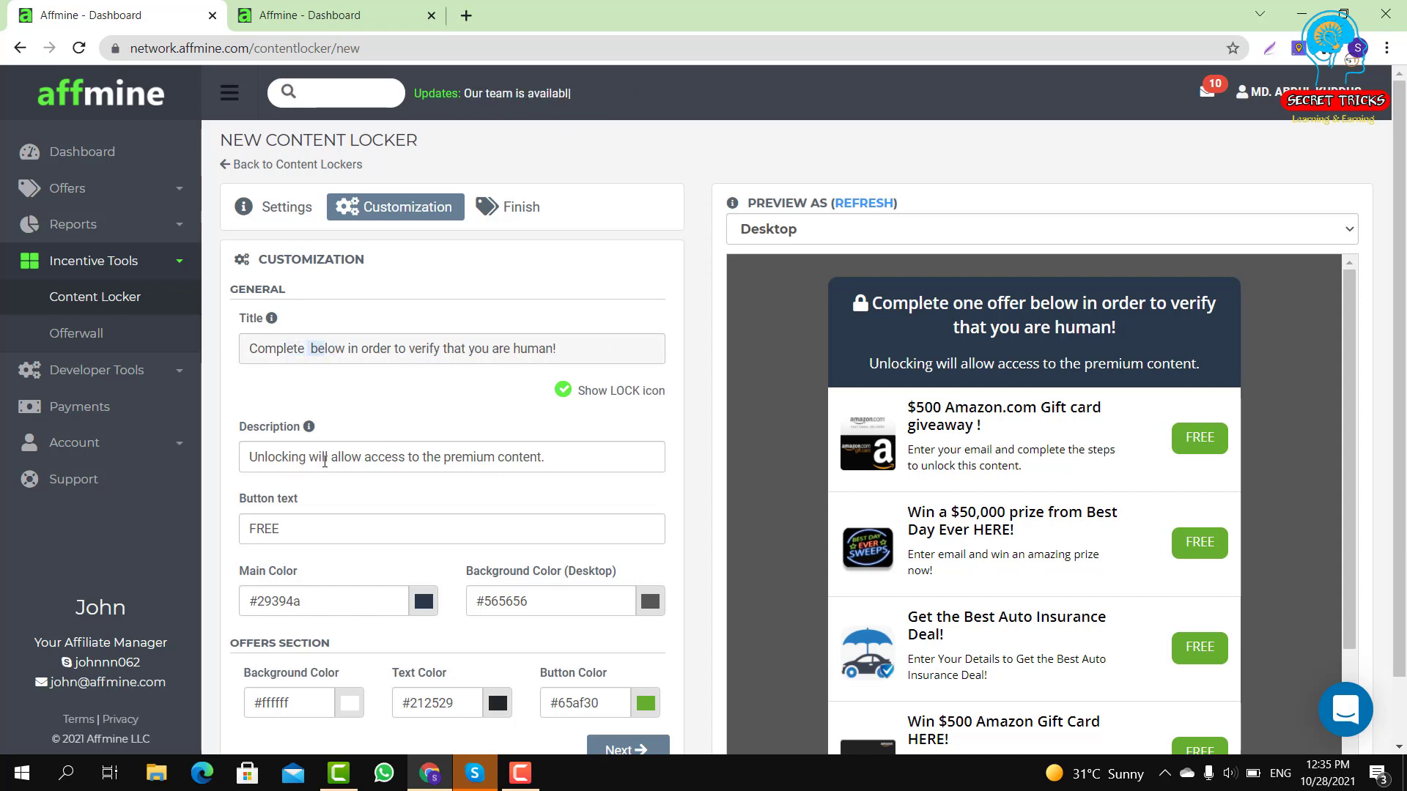
{"action": "left_click_drag", "start_coordinate": [330, 460], "coordinate": [555, 459]}
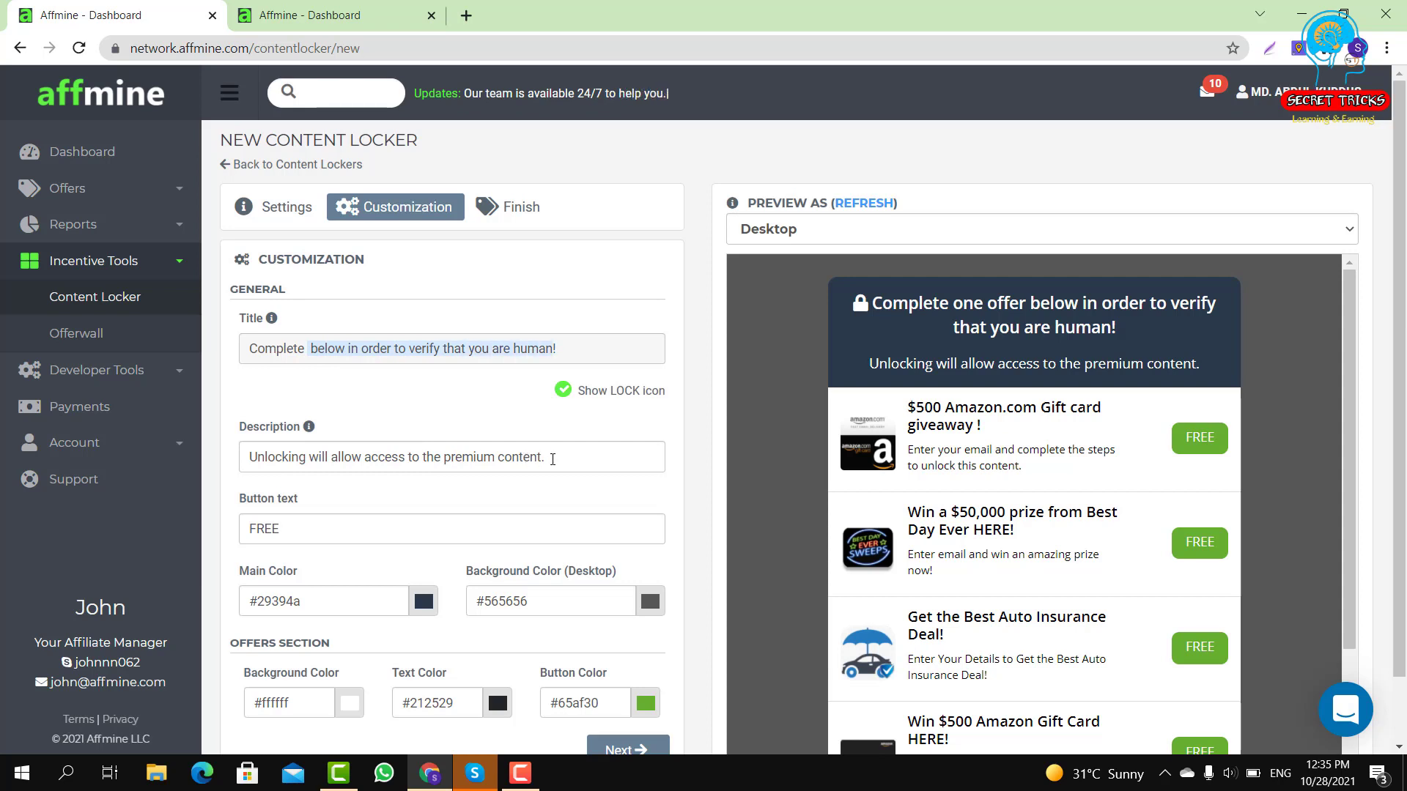
{"action": "left_click", "coordinate": [552, 460]}
{"action": "key", "text": "BackSpace"}
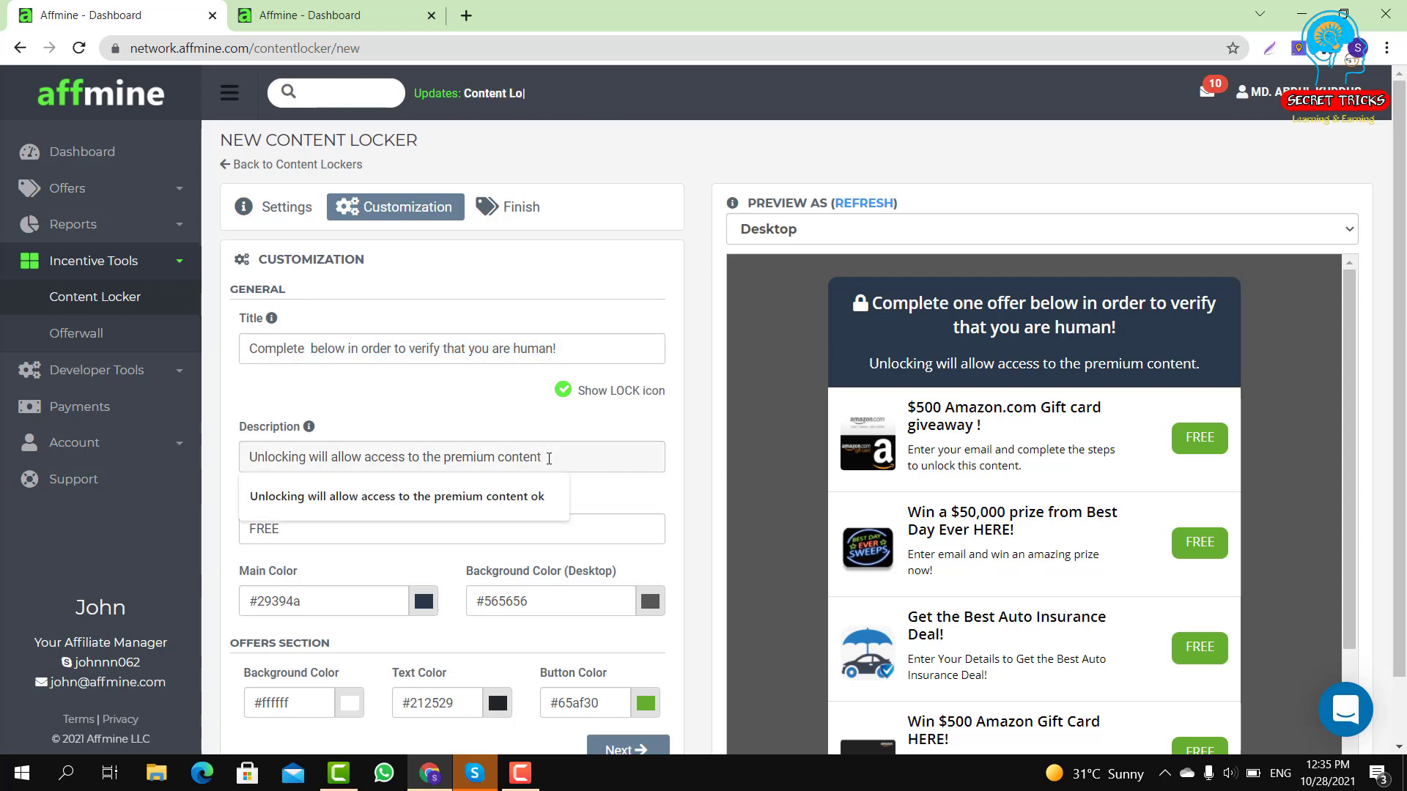
{"action": "type", "text": "ok"}
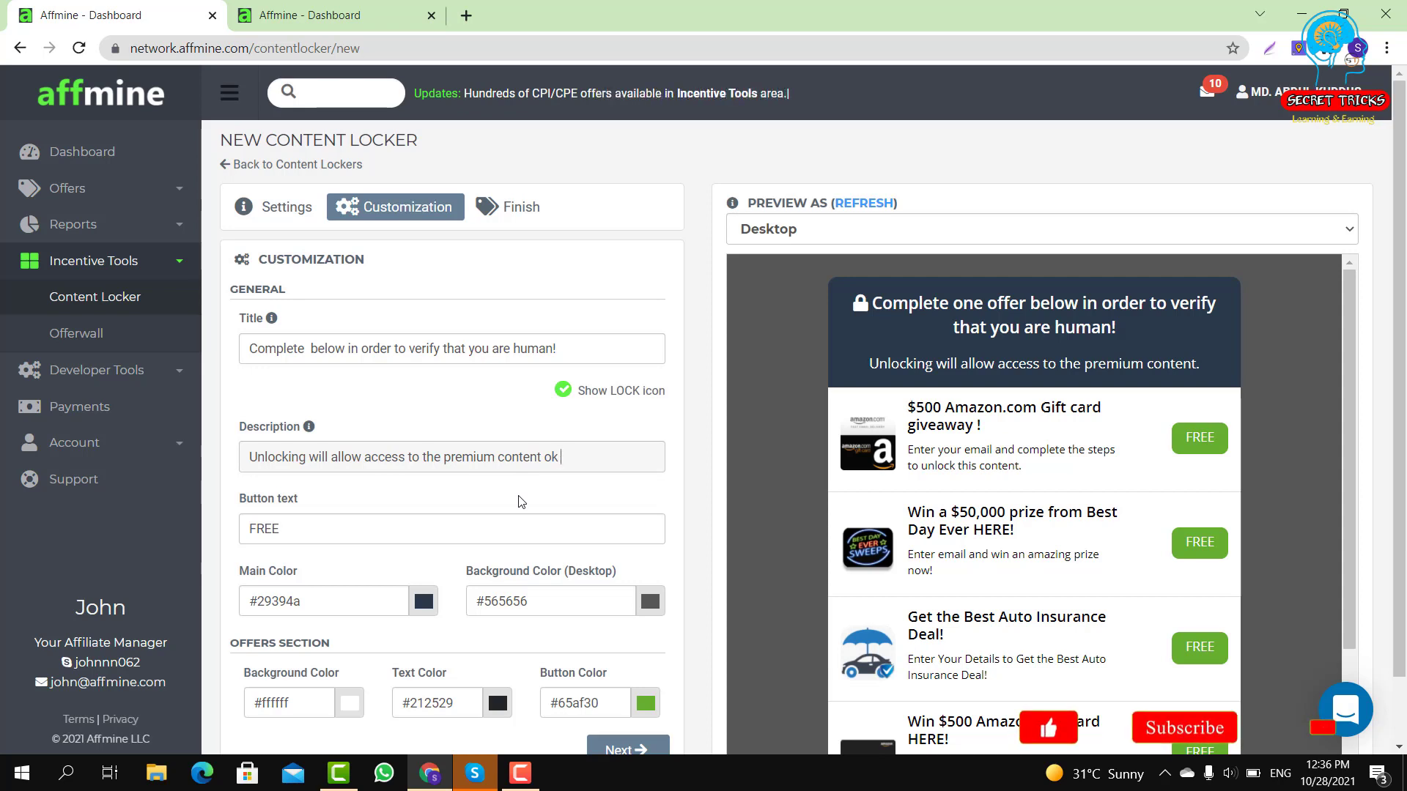
Examine the locker's button text and color settings and look through the offers in its desktop preview
{"action": "scroll", "coordinate": [521, 501], "scroll_direction": "down", "scroll_amount": 1}
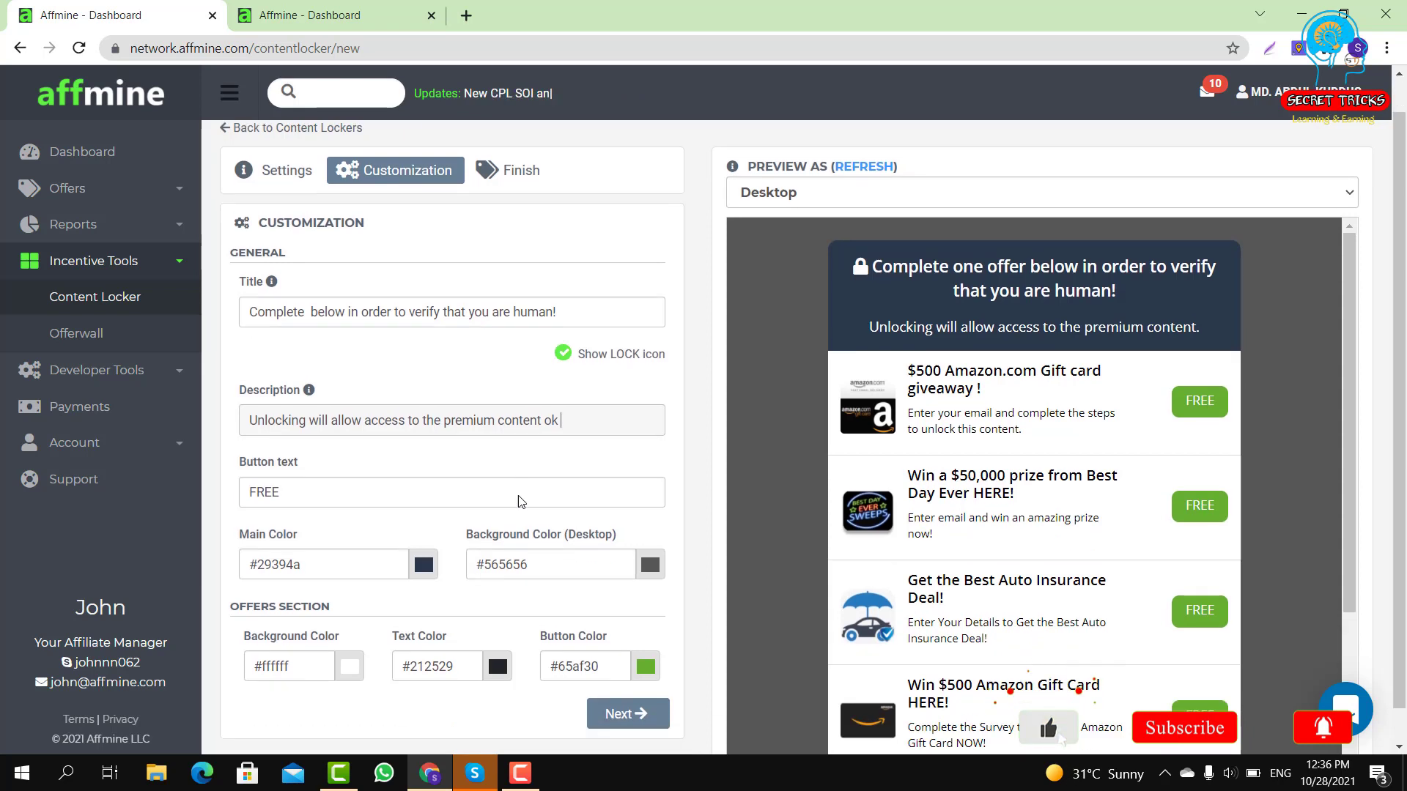
{"action": "scroll", "coordinate": [521, 502], "scroll_direction": "up", "scroll_amount": 1}
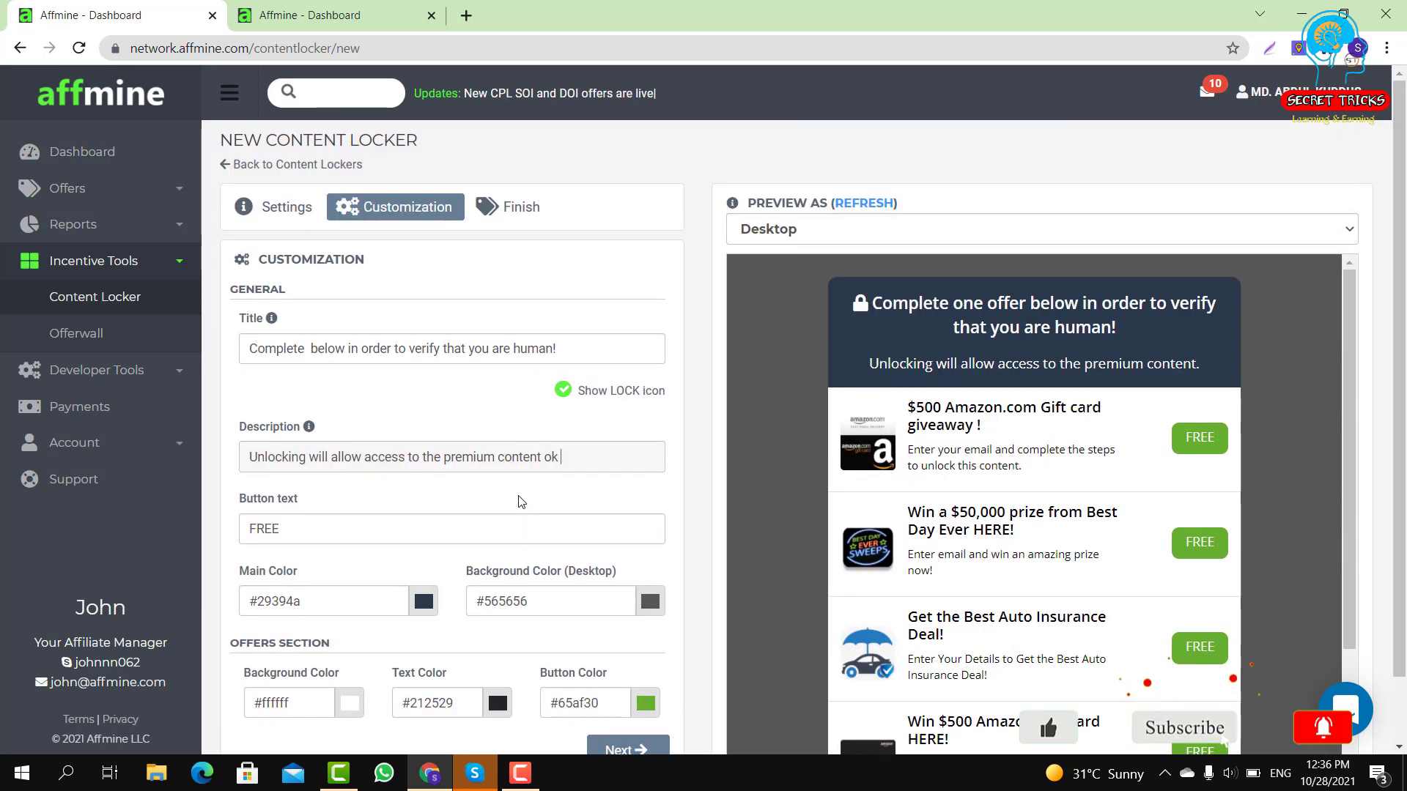
{"action": "scroll", "coordinate": [521, 501], "scroll_direction": "down", "scroll_amount": 1}
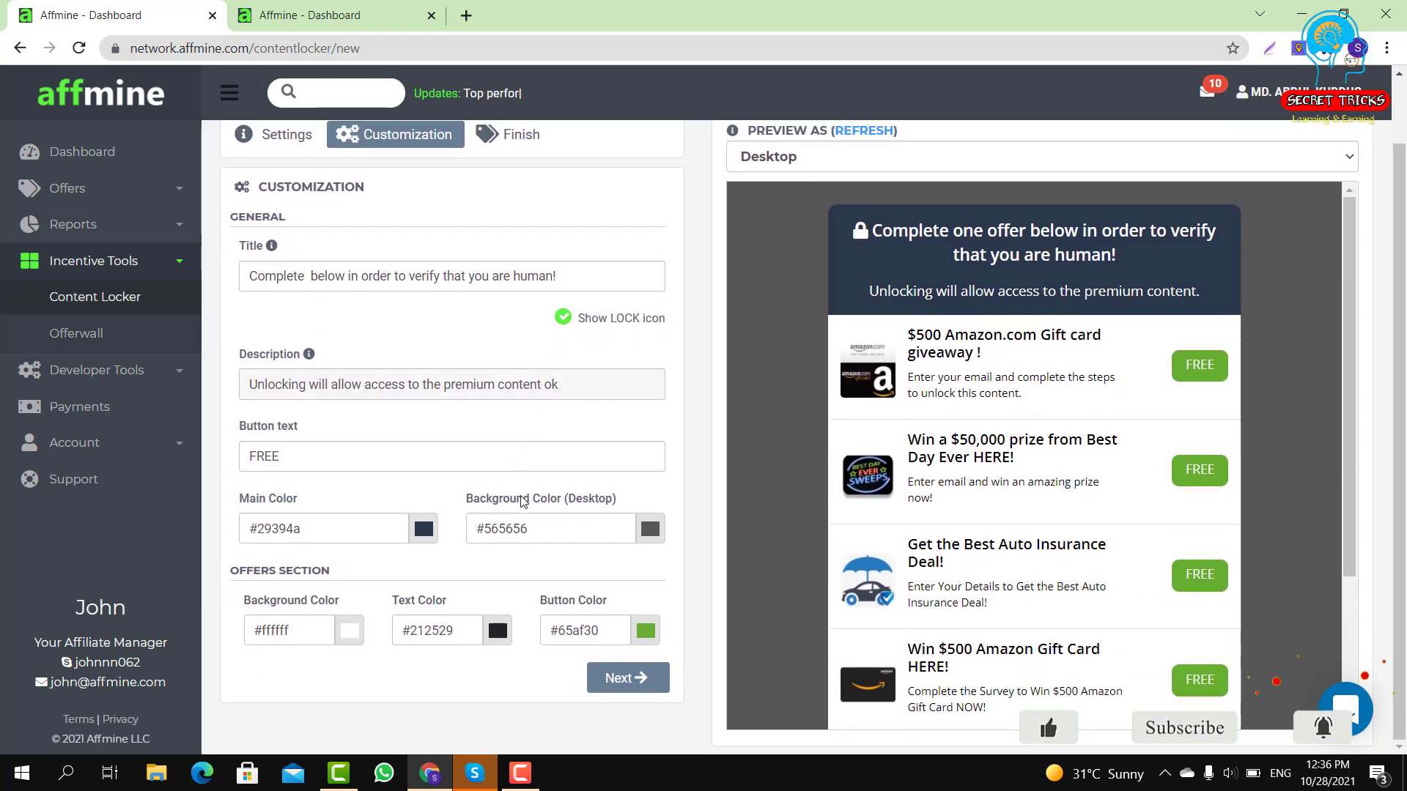
{"action": "scroll", "coordinate": [362, 492], "scroll_direction": "up", "scroll_amount": 1}
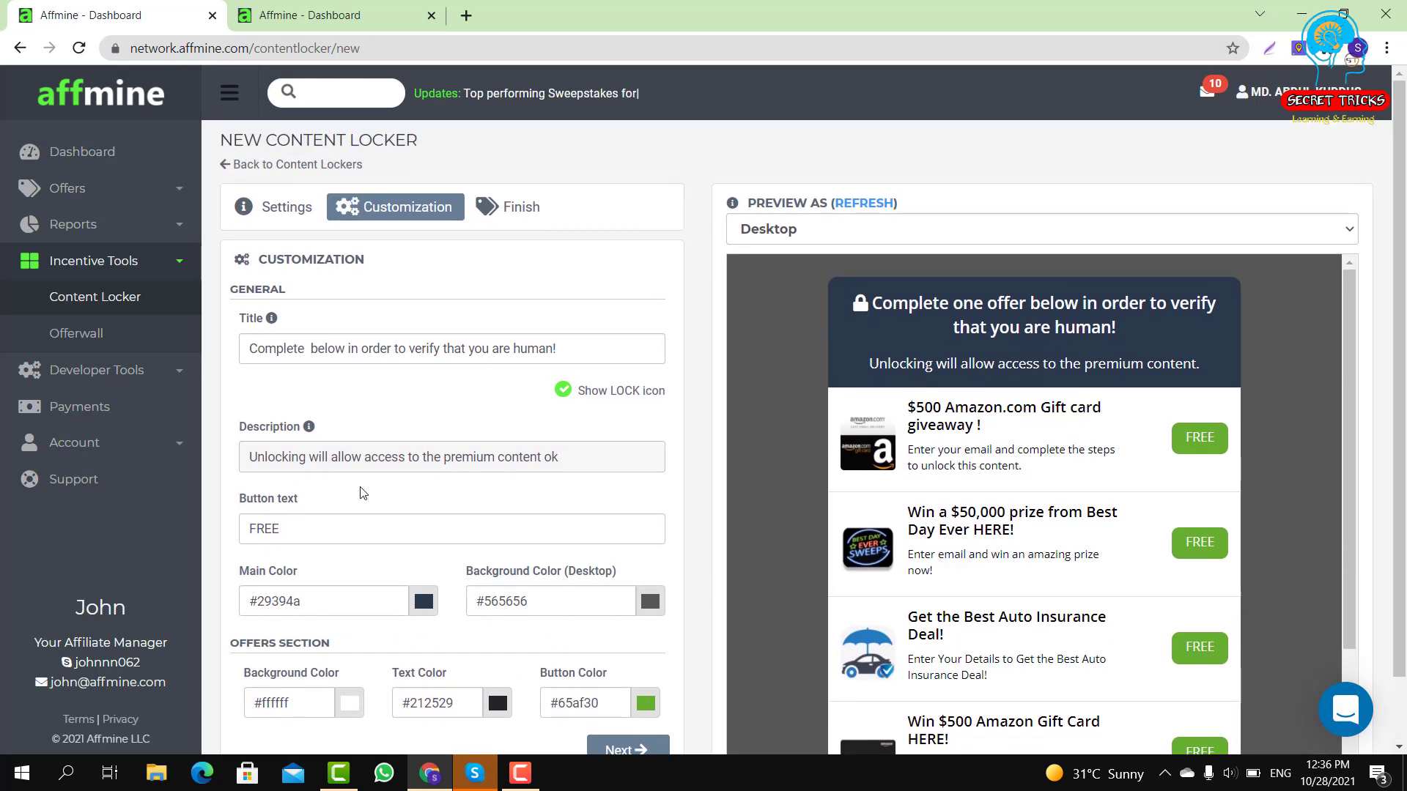
{"action": "scroll", "coordinate": [342, 501], "scroll_direction": "down", "scroll_amount": 1}
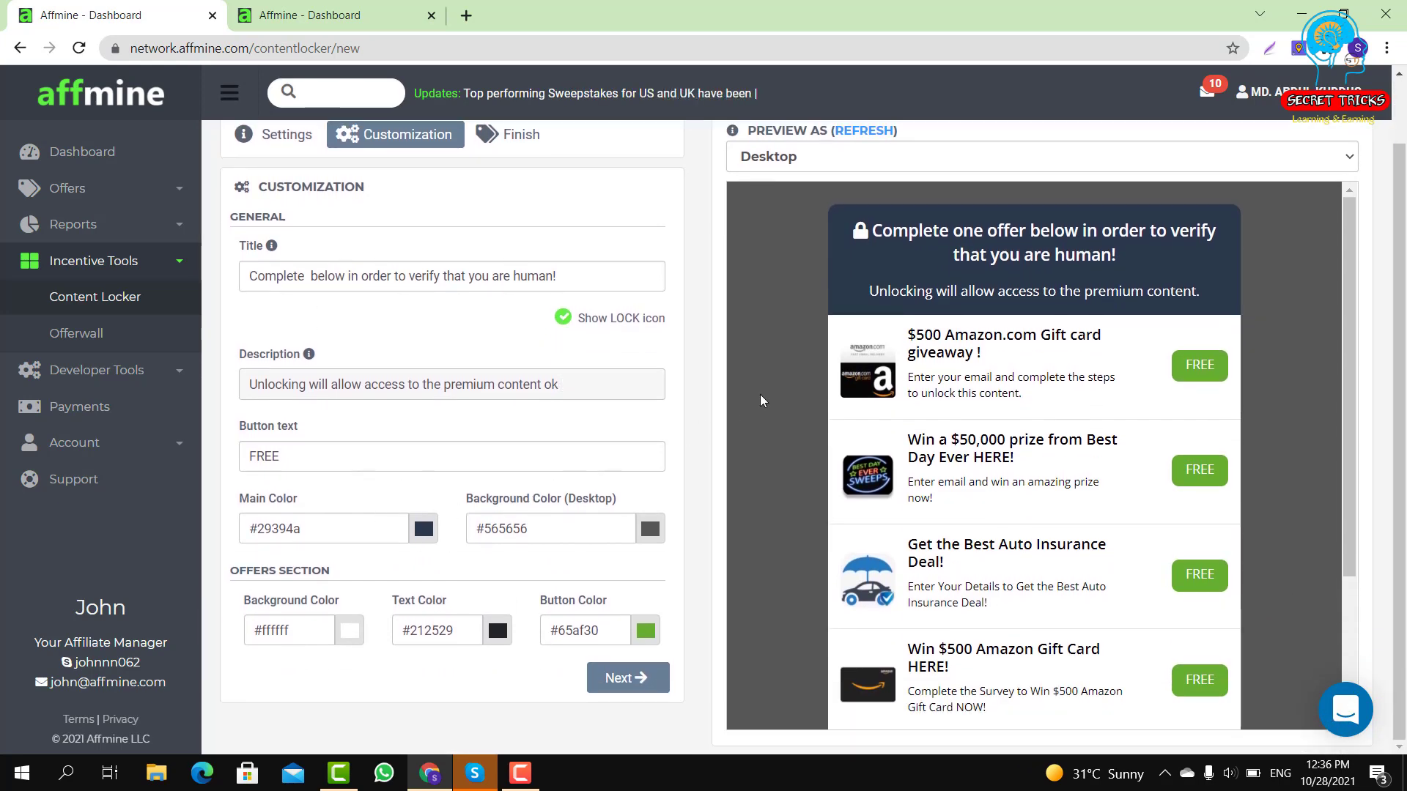
{"action": "scroll", "coordinate": [1024, 379], "scroll_direction": "down", "scroll_amount": 3}
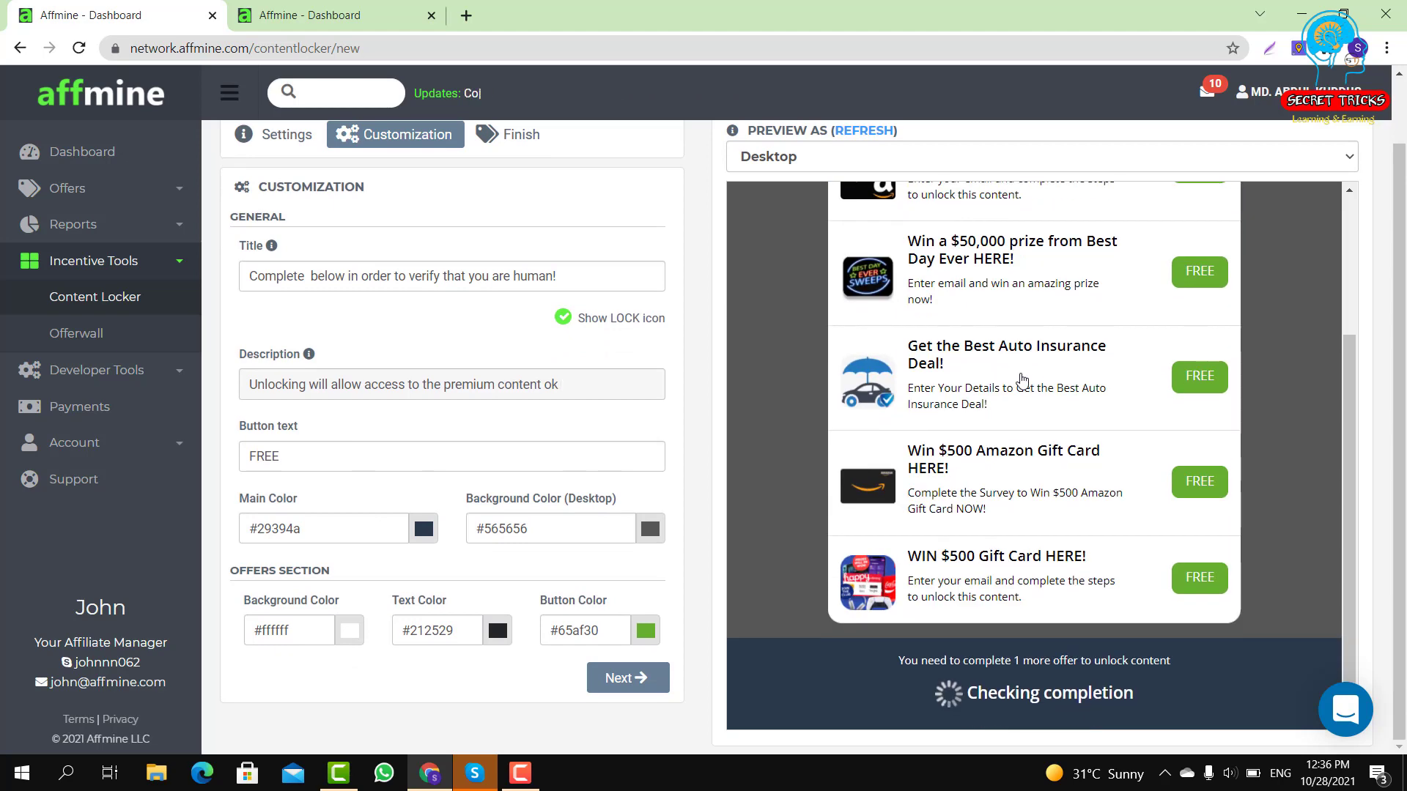
Set the locker's main color to bright blue #2580e0 and refresh the desktop preview to check it
{"action": "scroll", "coordinate": [1024, 380], "scroll_direction": "up", "scroll_amount": 3}
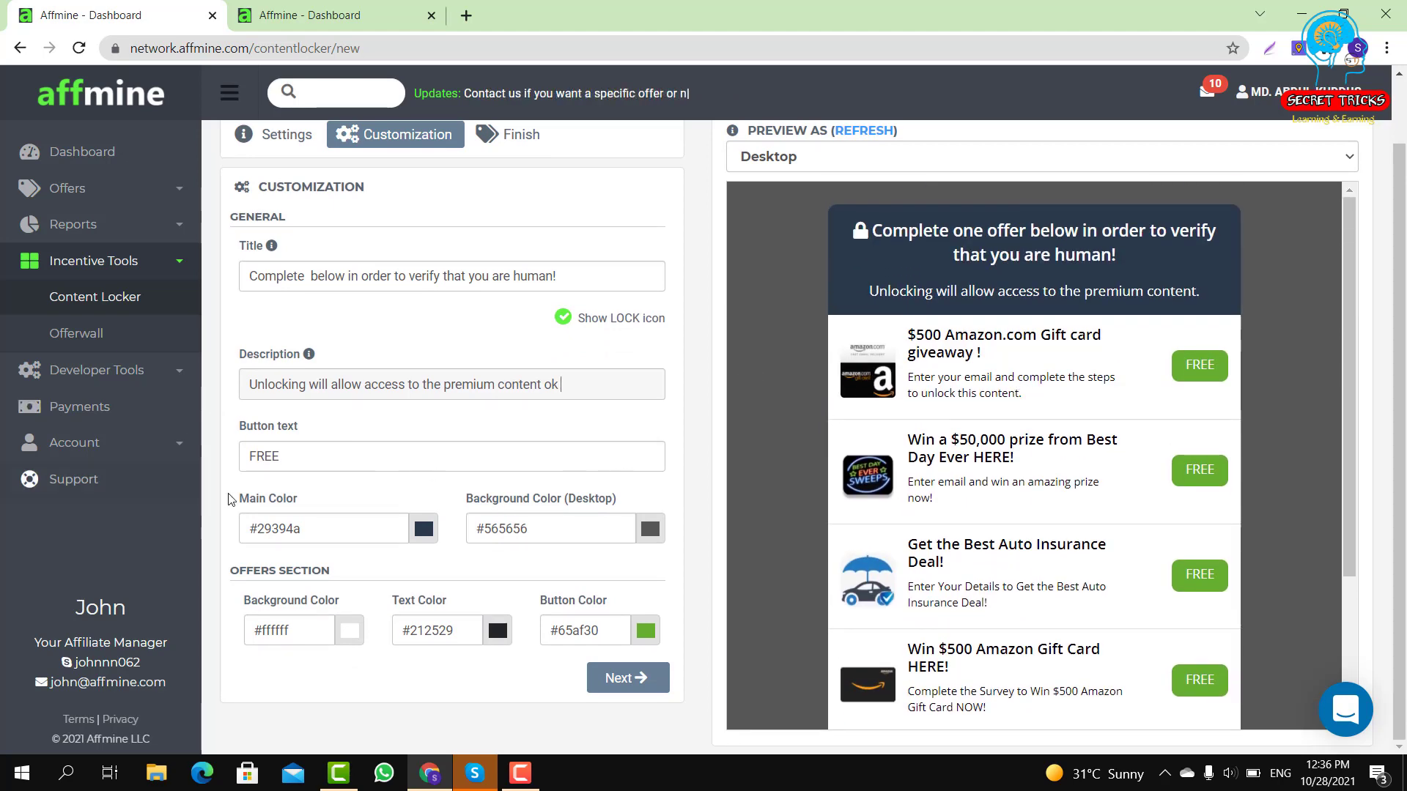
{"action": "left_click", "coordinate": [421, 534]}
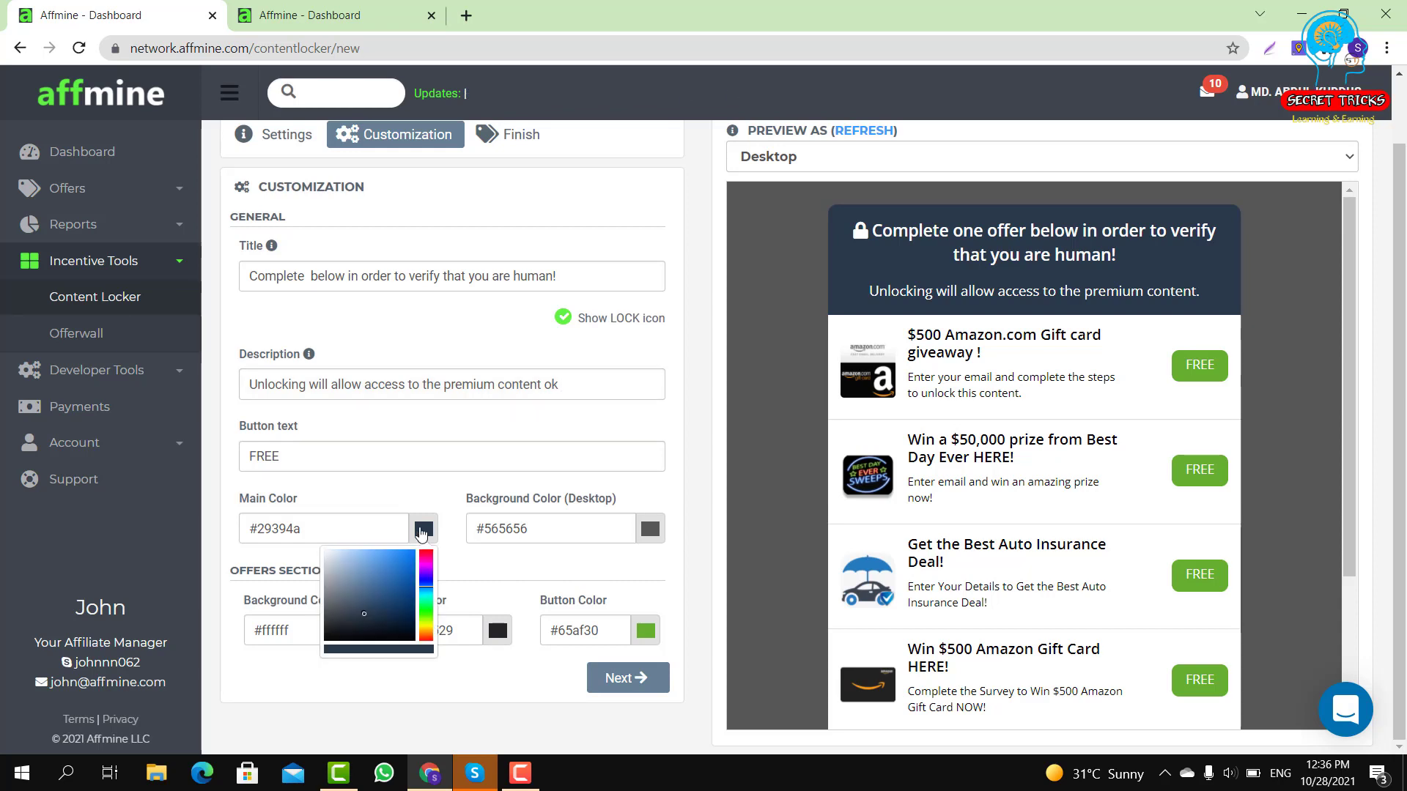
{"action": "left_click", "coordinate": [400, 562]}
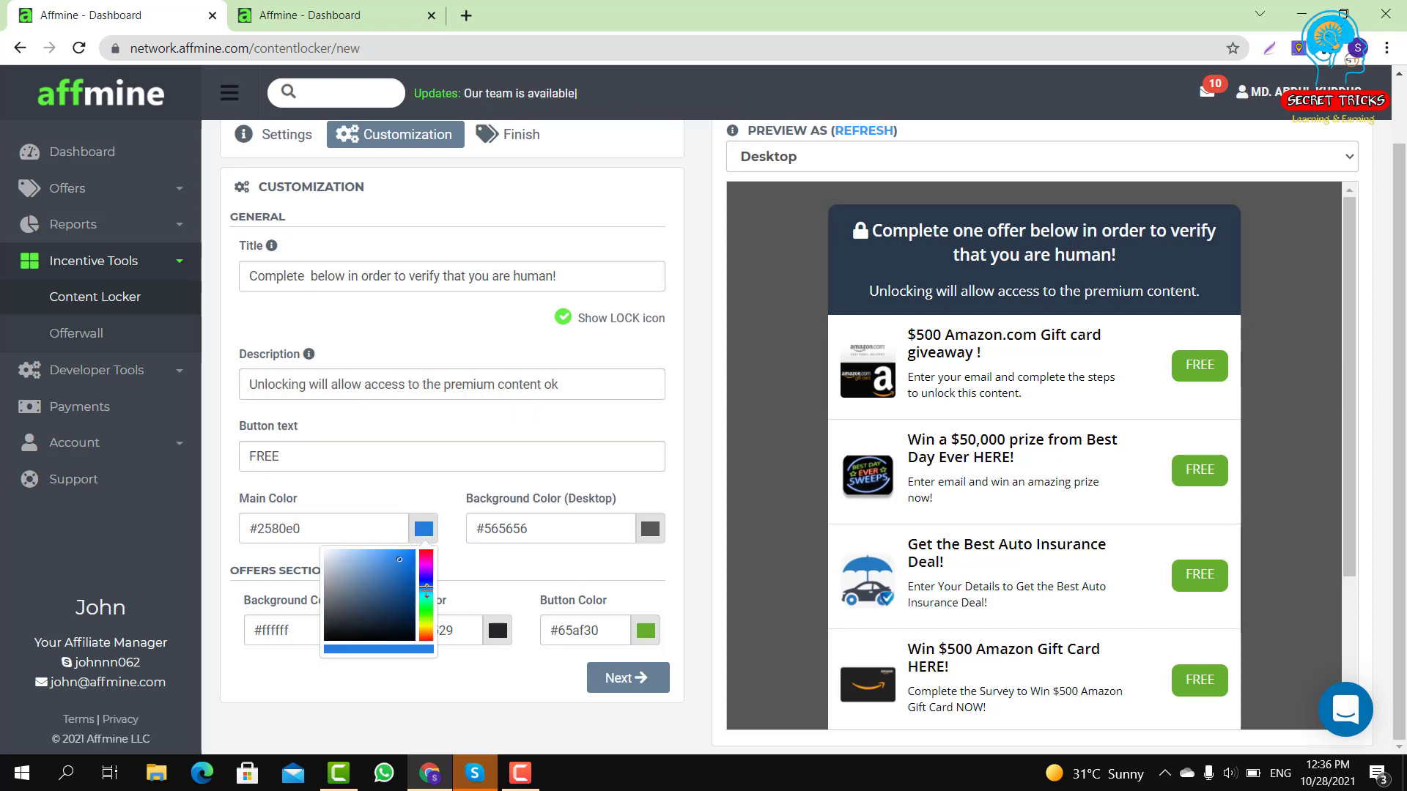
{"action": "scroll", "coordinate": [868, 157], "scroll_direction": "up", "scroll_amount": 1}
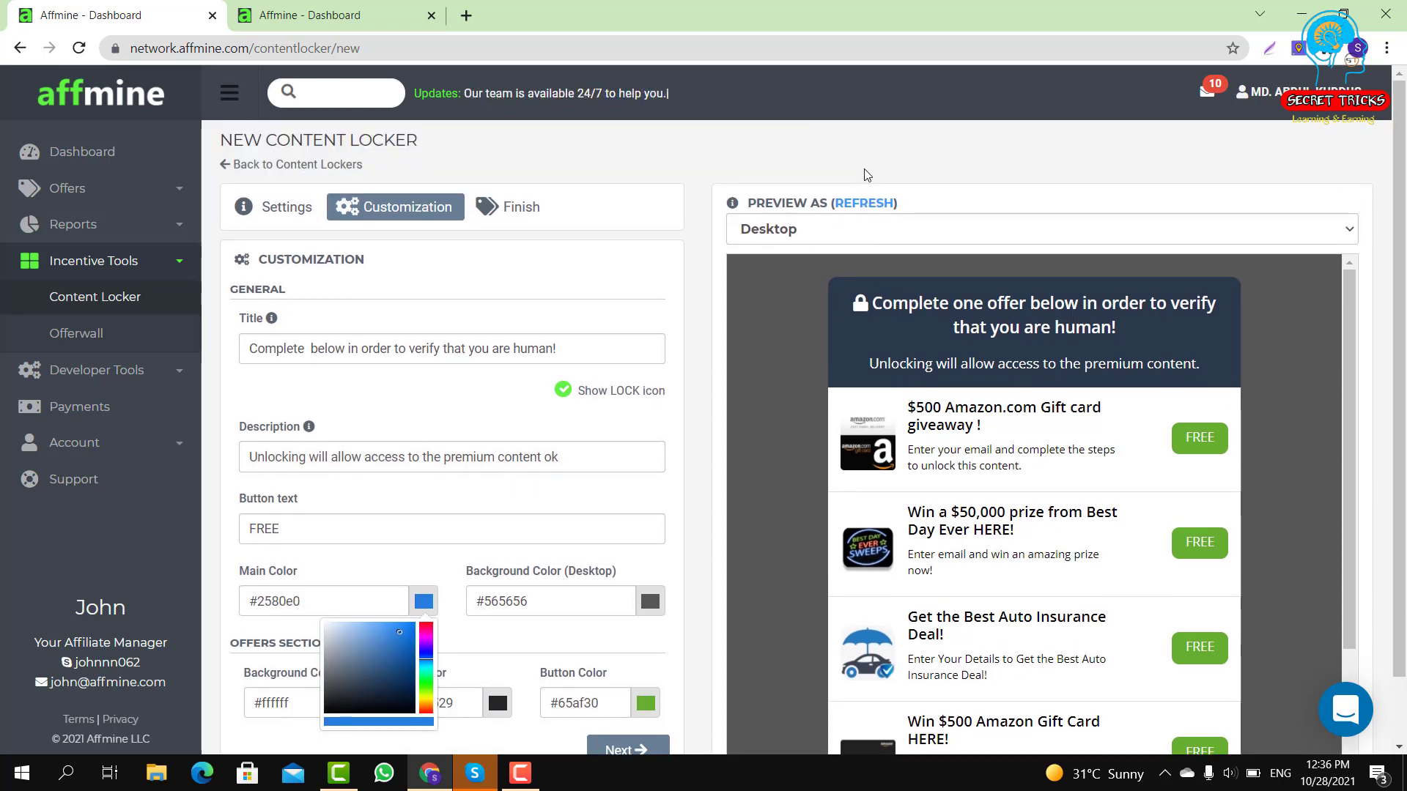
{"action": "left_click", "coordinate": [867, 206]}
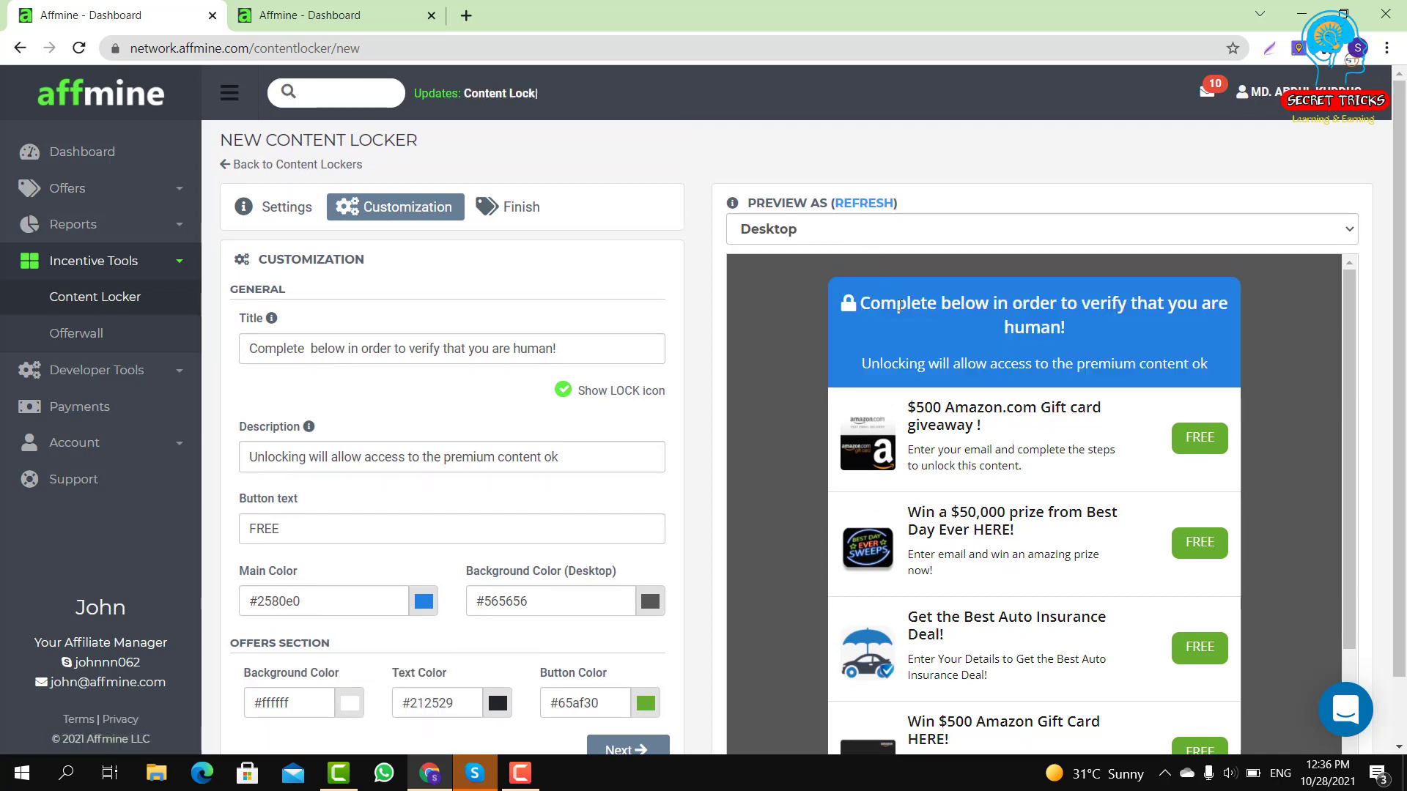
{"action": "scroll", "coordinate": [908, 332], "scroll_direction": "down", "scroll_amount": 3}
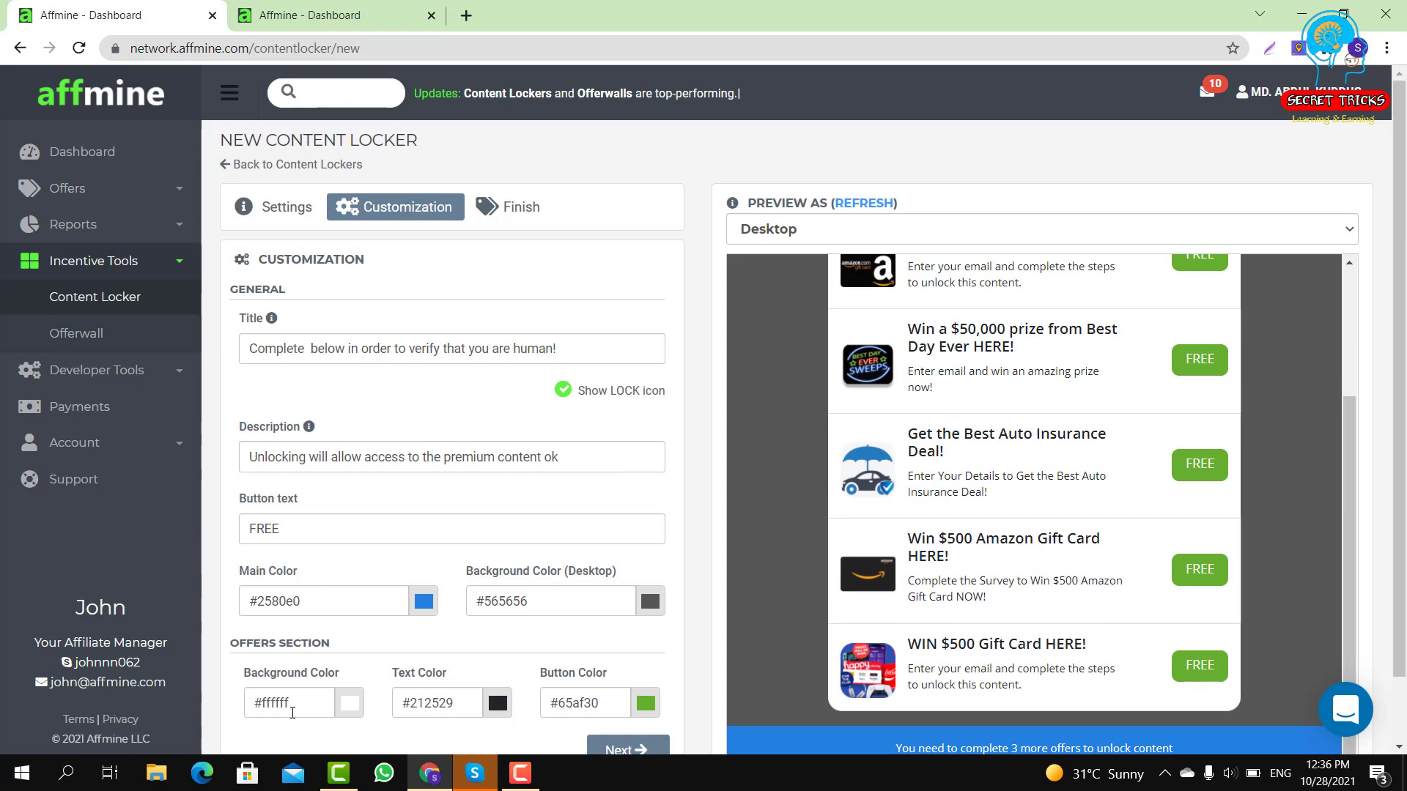
Set the offers section's background color to light blue #728bc9 and refresh the preview to check the offers
{"action": "left_click", "coordinate": [351, 706]}
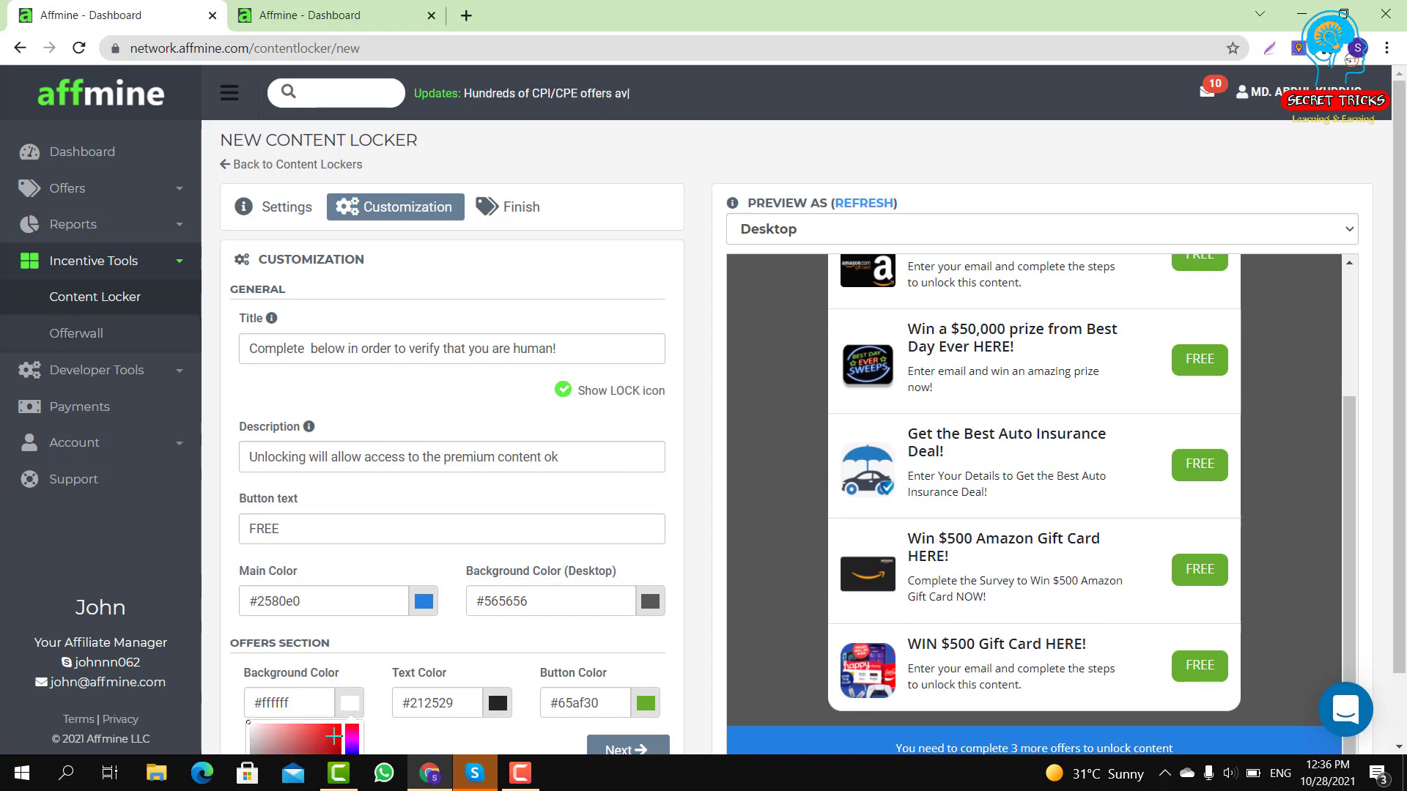
{"action": "scroll", "coordinate": [350, 717], "scroll_direction": "down", "scroll_amount": 1}
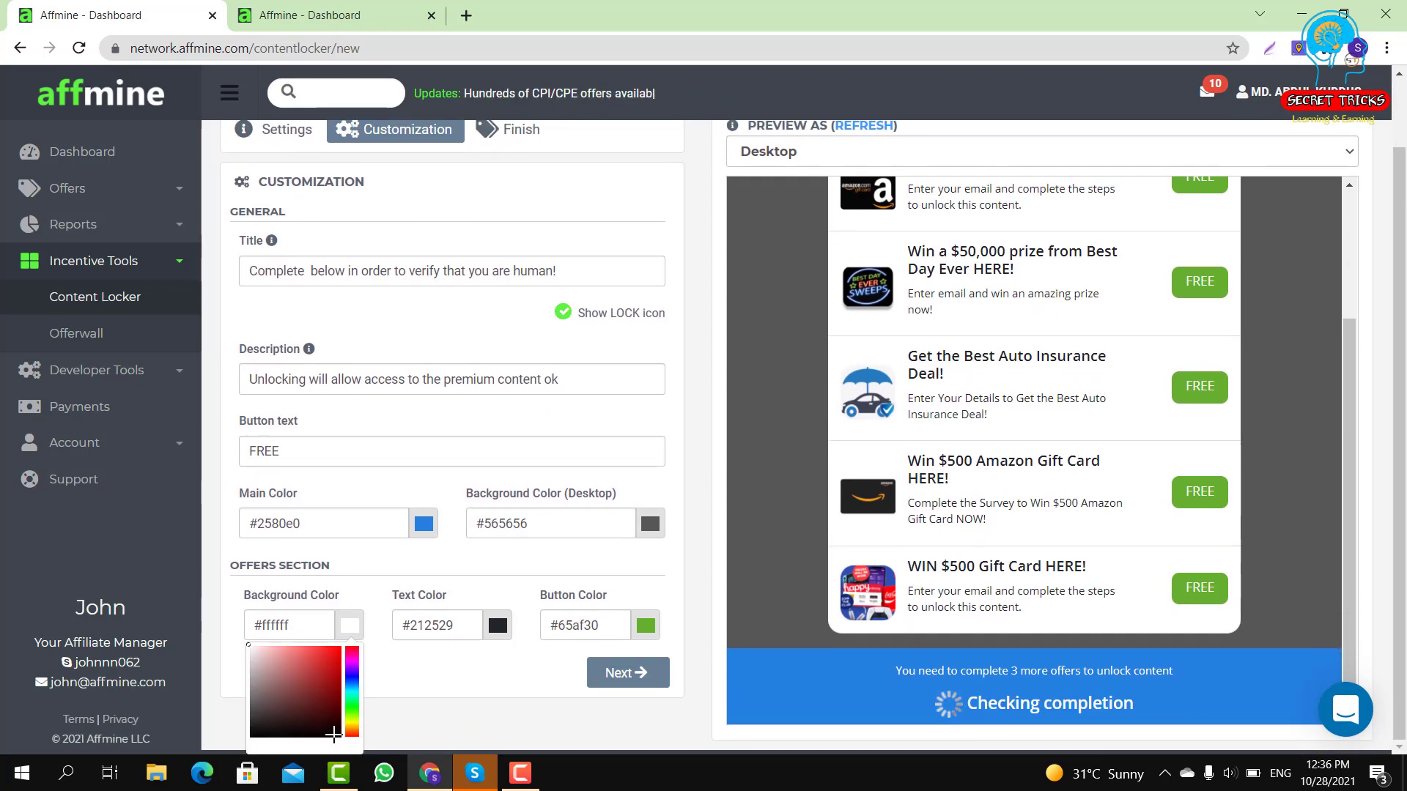
{"action": "left_click", "coordinate": [353, 679]}
{"action": "left_click_drag", "start_coordinate": [309, 664], "coordinate": [289, 664]}
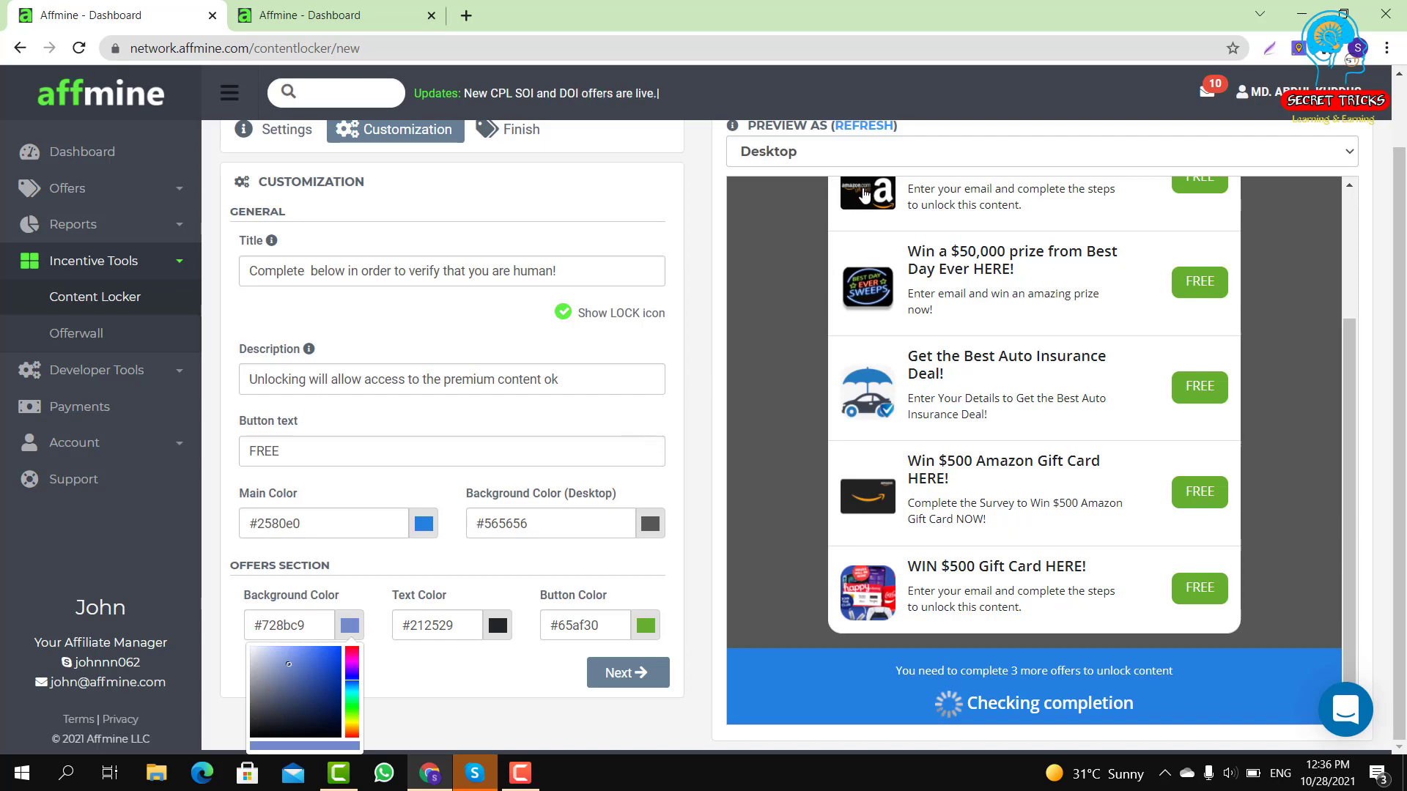
{"action": "left_click", "coordinate": [854, 127]}
{"action": "left_click", "coordinate": [854, 130]}
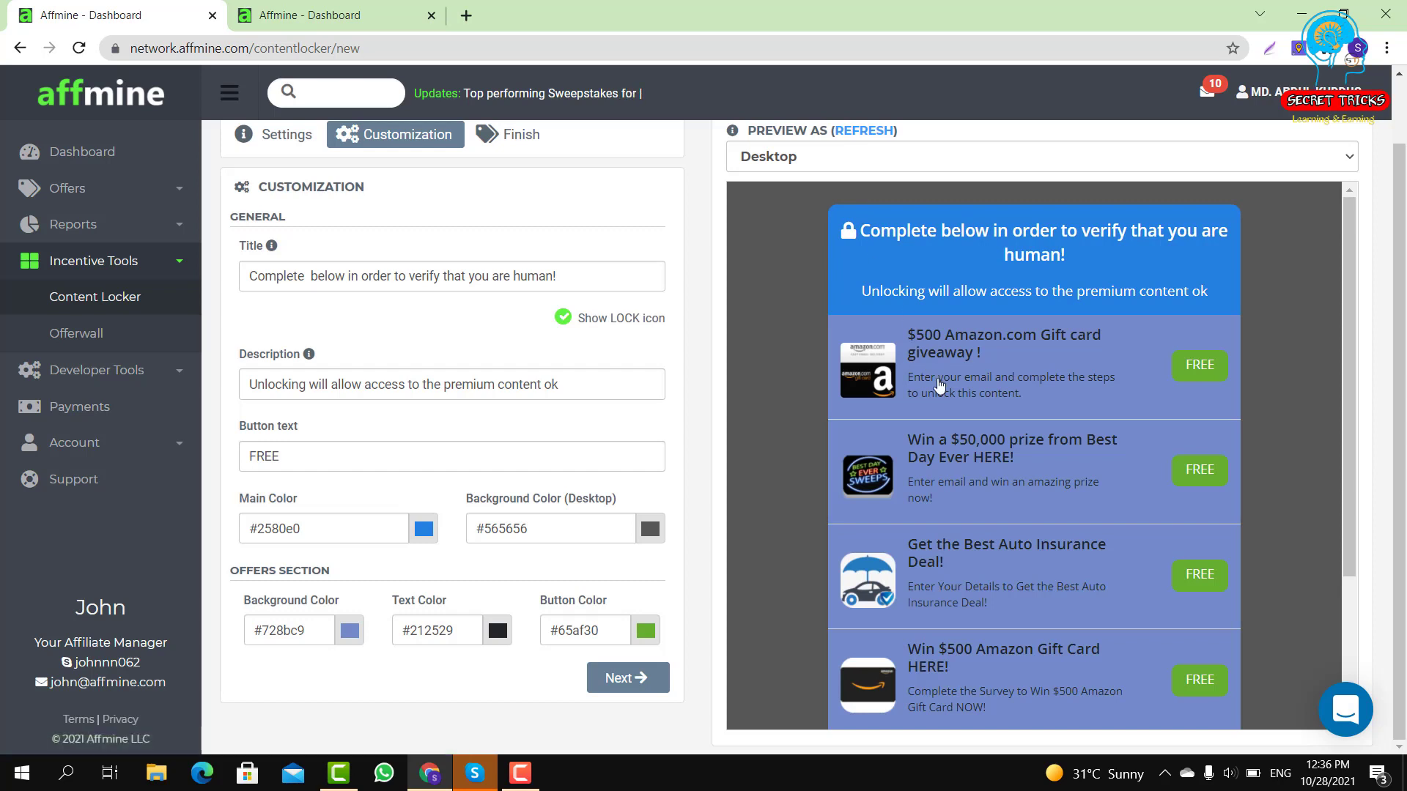
{"action": "scroll", "coordinate": [940, 386], "scroll_direction": "down", "scroll_amount": 3}
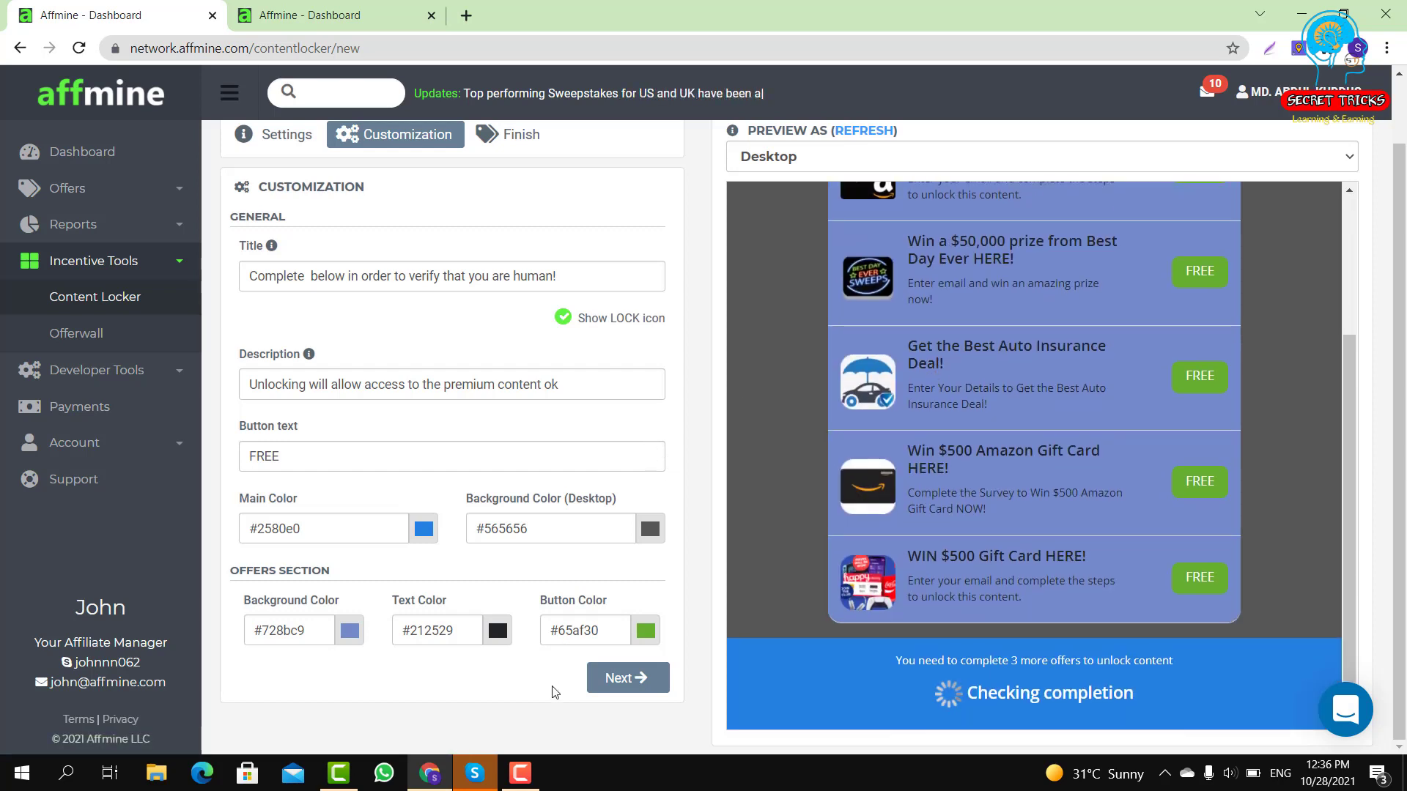
Set the desktop background color to red #d81616 and refresh the preview to check it
{"action": "left_click", "coordinate": [649, 530]}
{"action": "left_click_drag", "start_coordinate": [597, 586], "coordinate": [632, 565]}
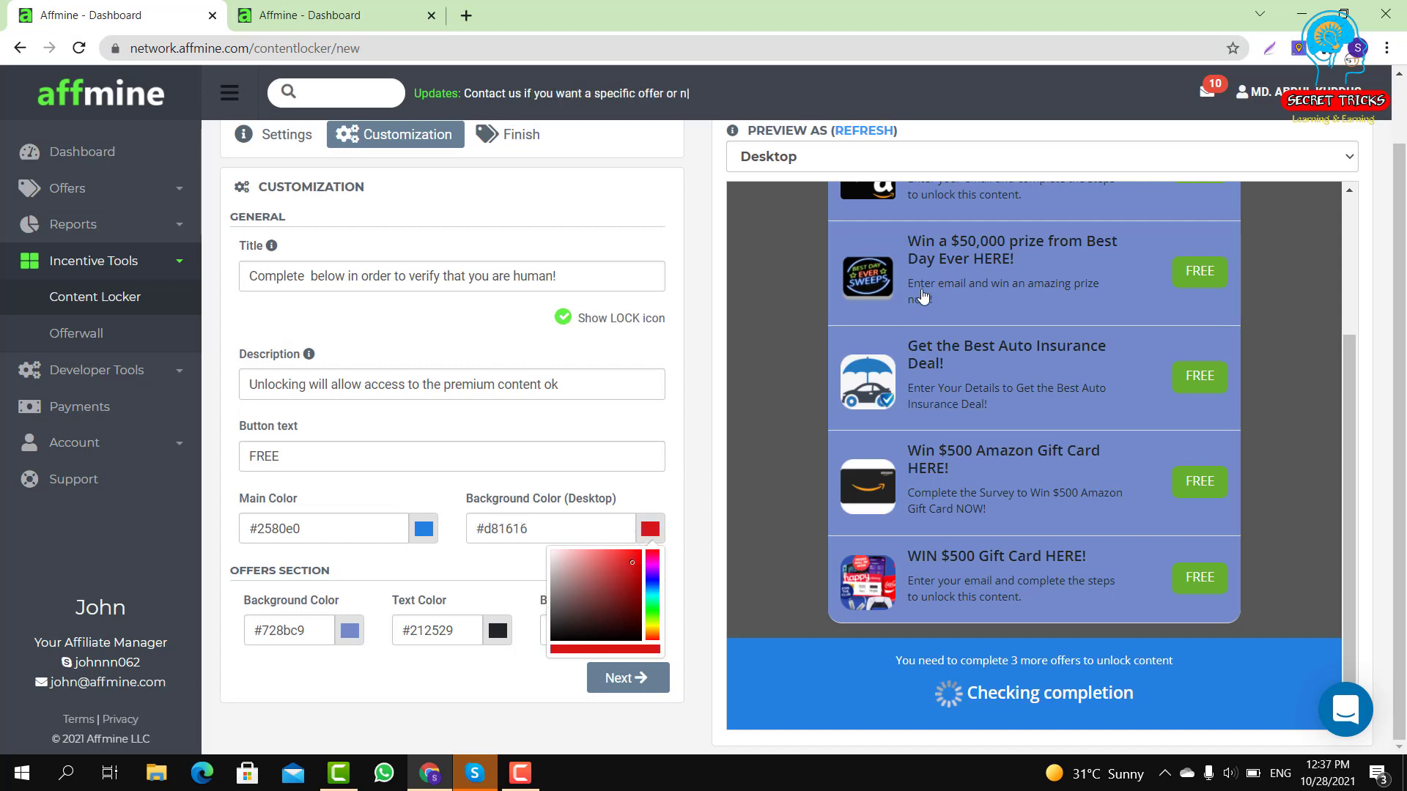
{"action": "left_click", "coordinate": [870, 131]}
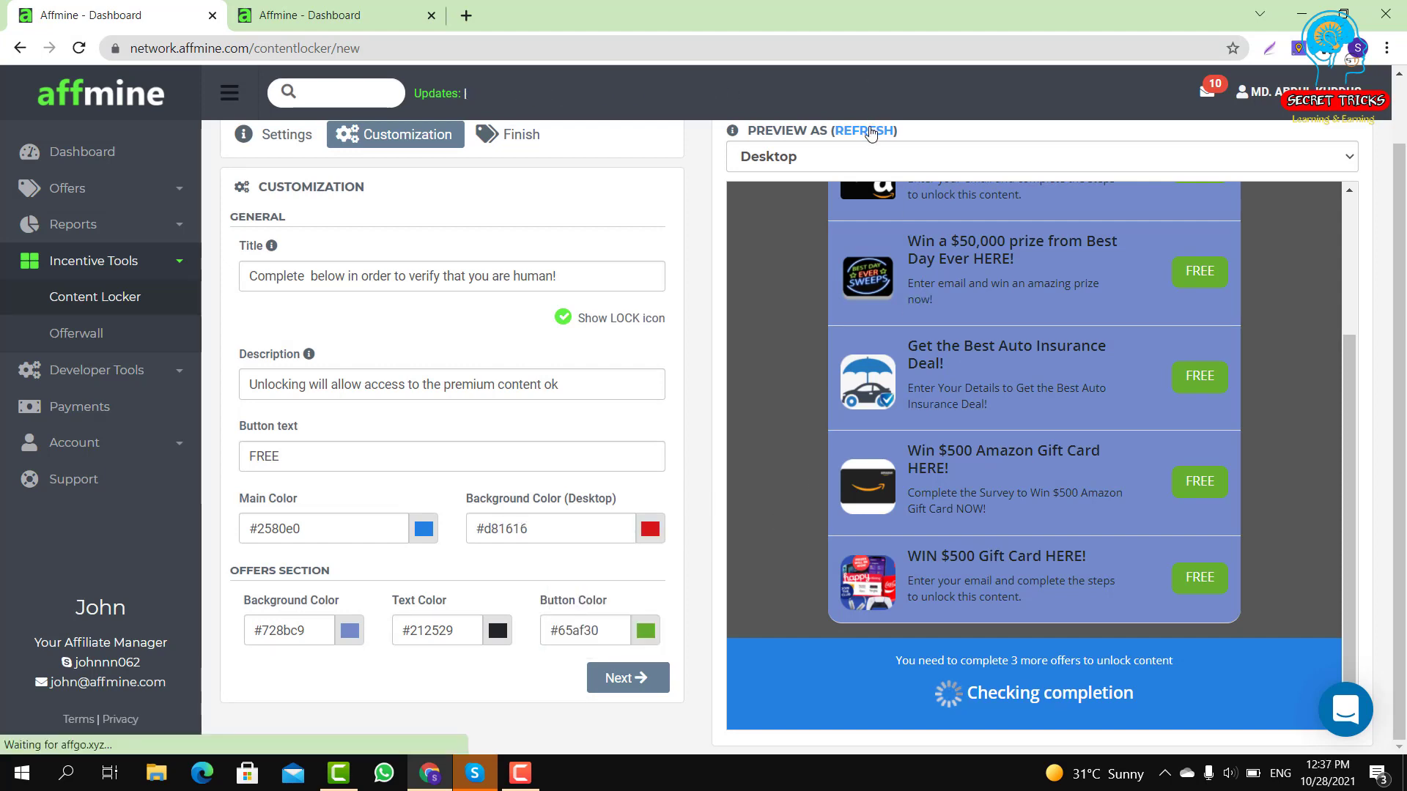
{"action": "scroll", "coordinate": [874, 201], "scroll_direction": "down", "scroll_amount": 3}
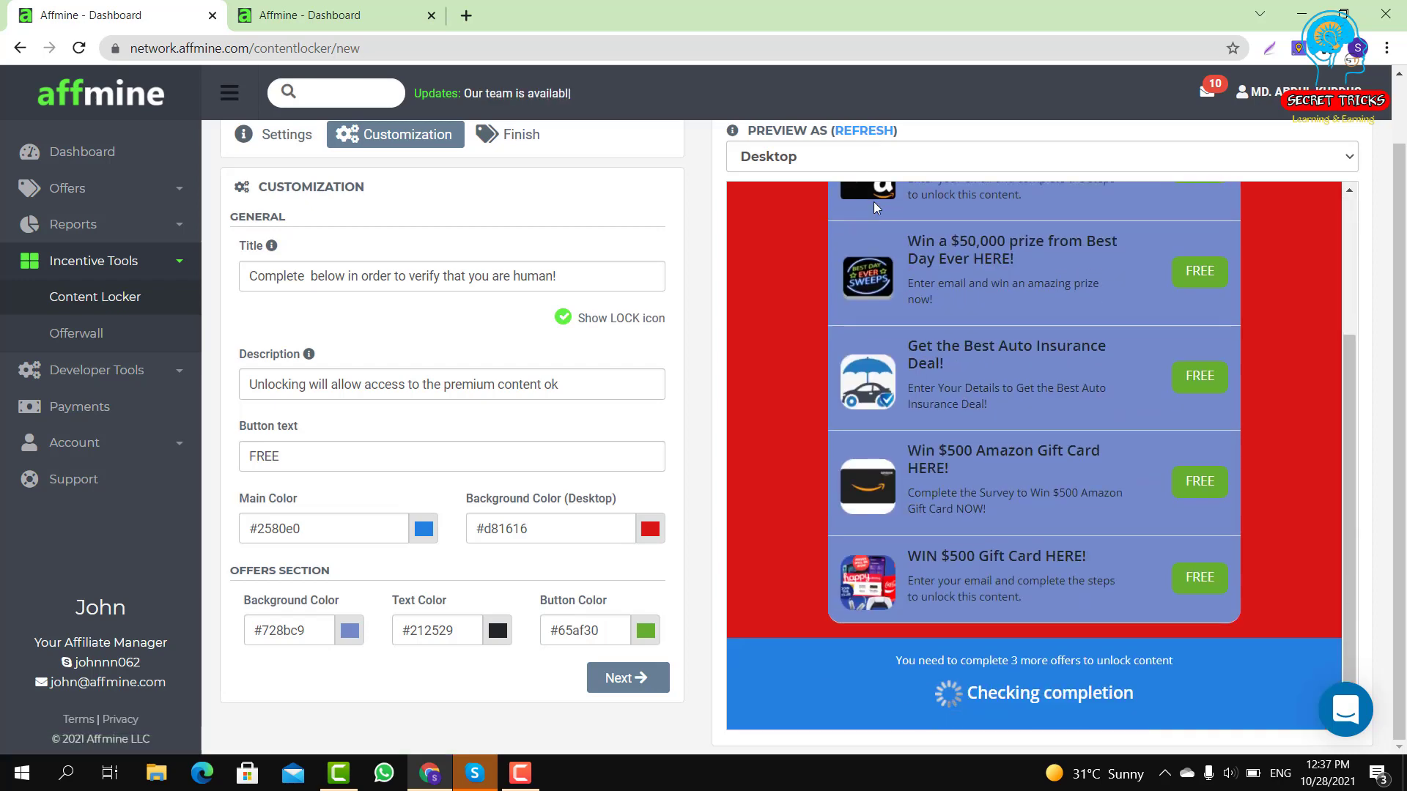
{"action": "scroll", "coordinate": [809, 252], "scroll_direction": "up", "scroll_amount": 5}
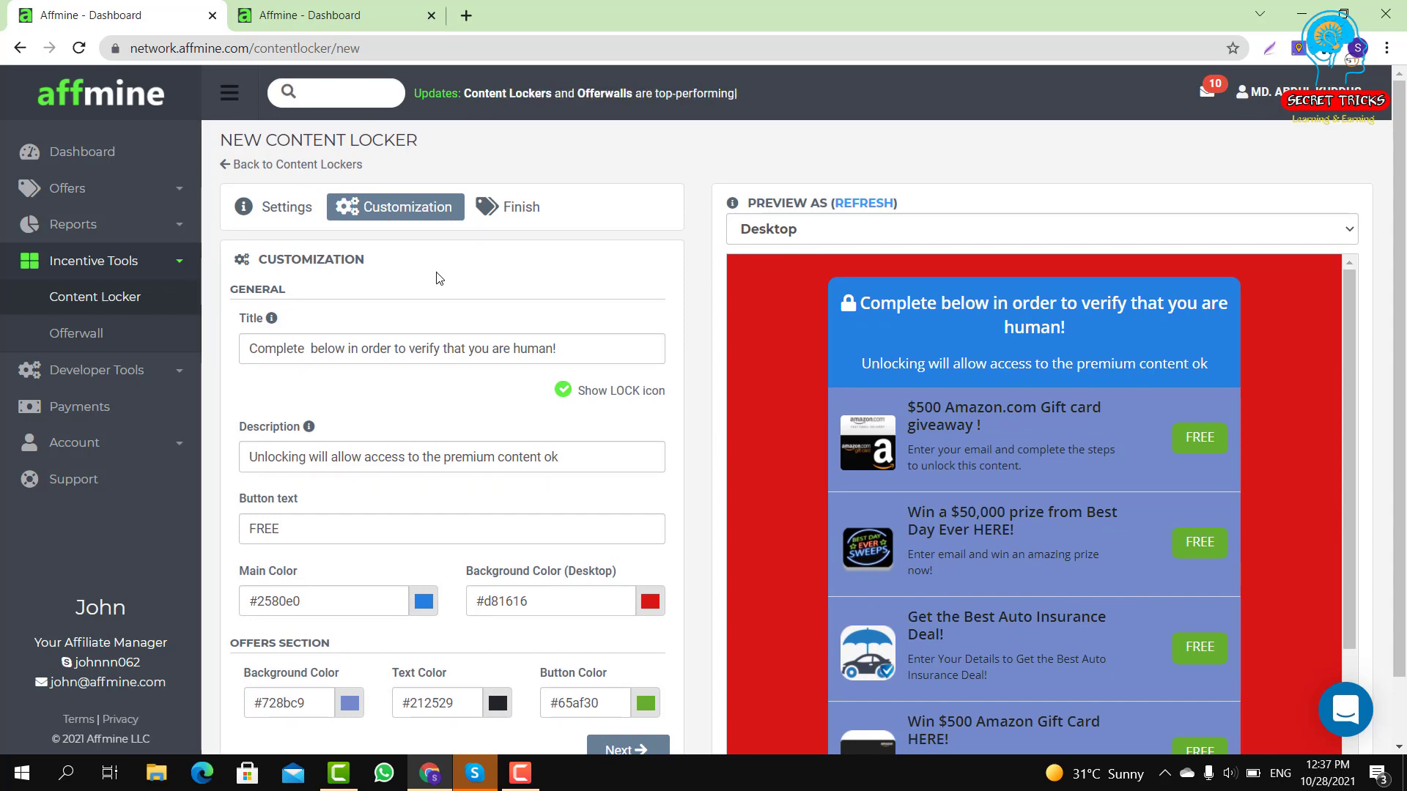
Continue past the customization settings and finish creating the content locker
{"action": "scroll", "coordinate": [435, 315], "scroll_direction": "down", "scroll_amount": 1}
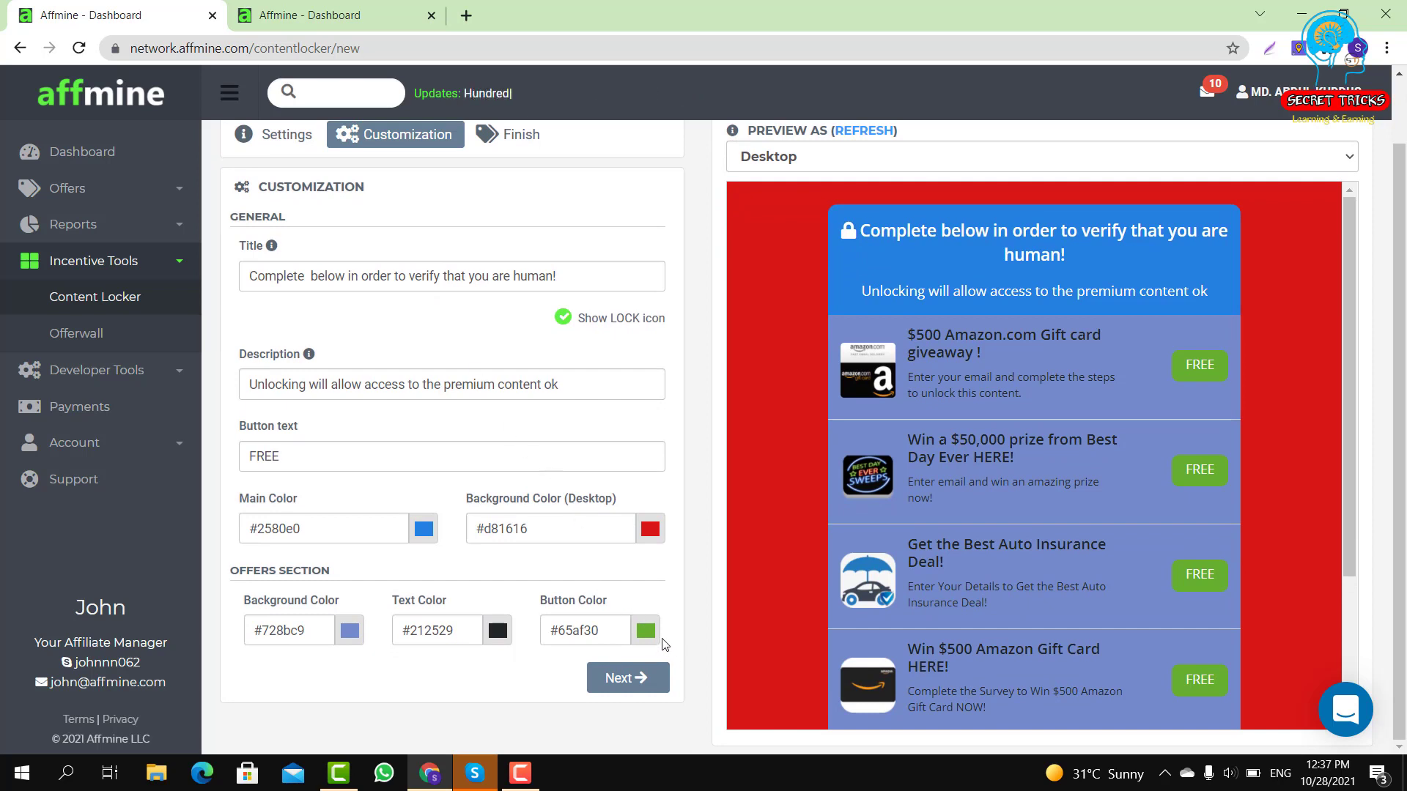
{"action": "left_click", "coordinate": [633, 678]}
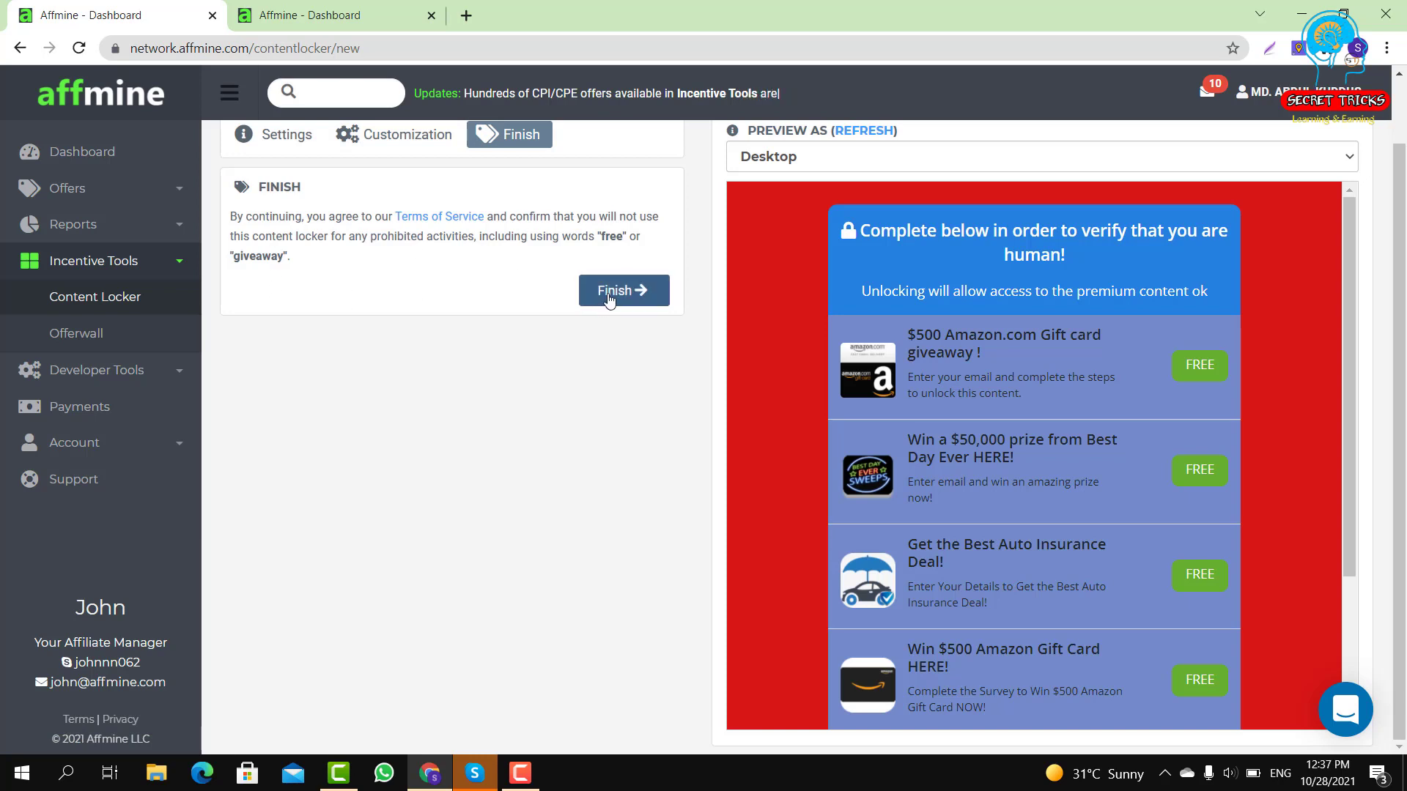
{"action": "left_click", "coordinate": [608, 300]}
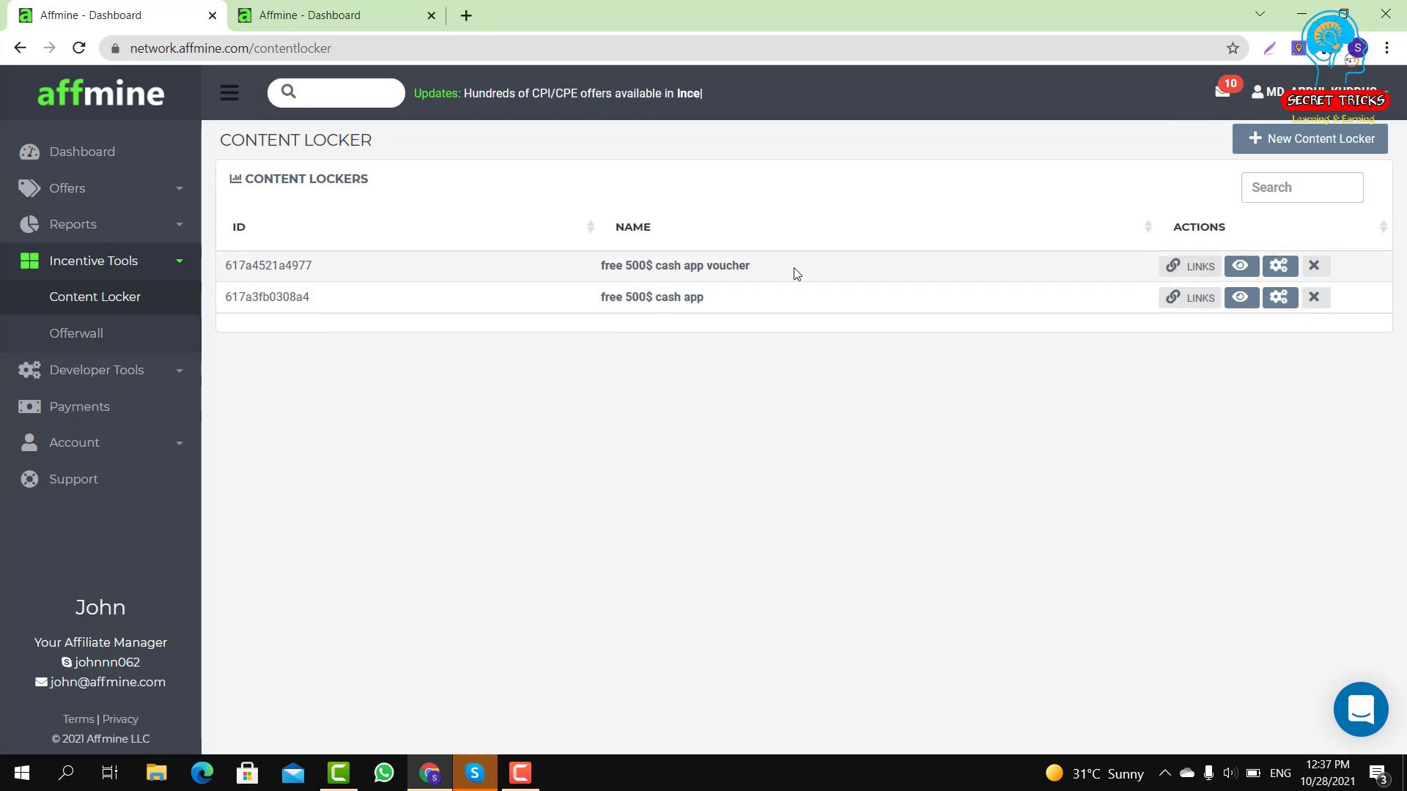
Copy the content locker link of "free 500$ cash app voucher" and close the link dialog
{"action": "left_click", "coordinate": [1173, 268]}
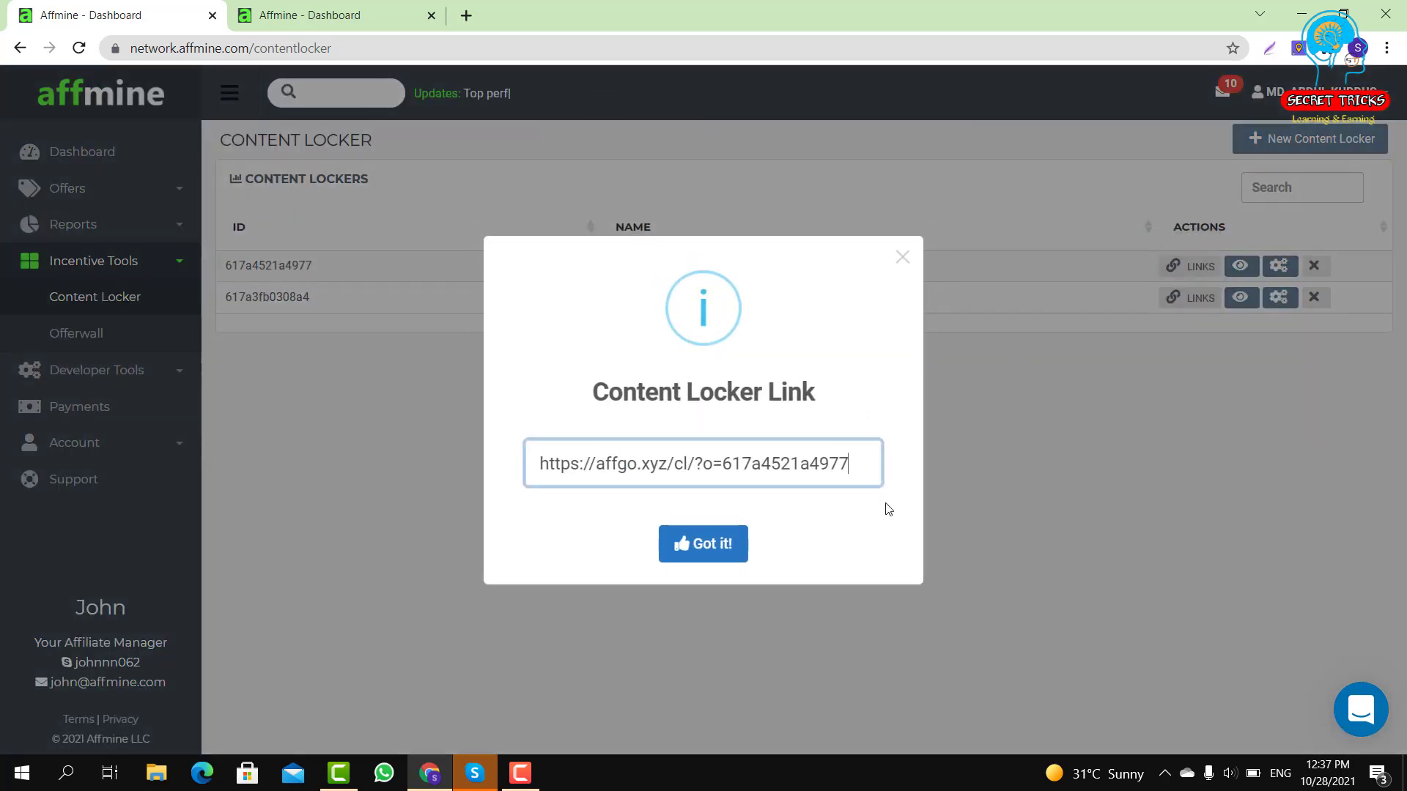
{"action": "mouse_move", "coordinate": [545, 469]}
{"action": "left_mouse_down"}
{"action": "mouse_move", "coordinate": [856, 463]}
{"action": "mouse_move", "coordinate": [542, 464]}
{"action": "left_mouse_up"}
{"action": "right_click", "coordinate": [839, 463]}
{"action": "left_click", "coordinate": [833, 465]}
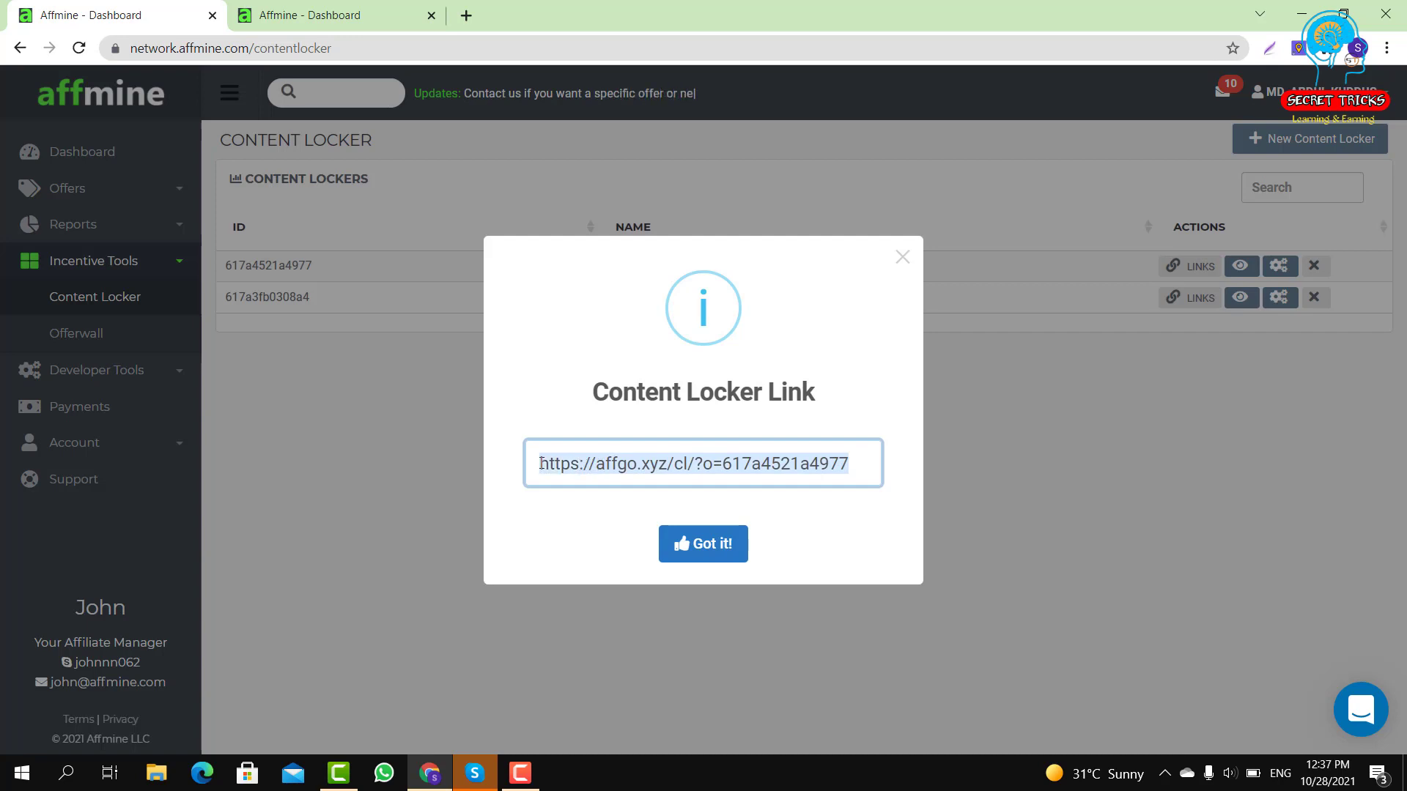
{"action": "right_click", "coordinate": [542, 464]}
{"action": "left_click", "coordinate": [589, 530]}
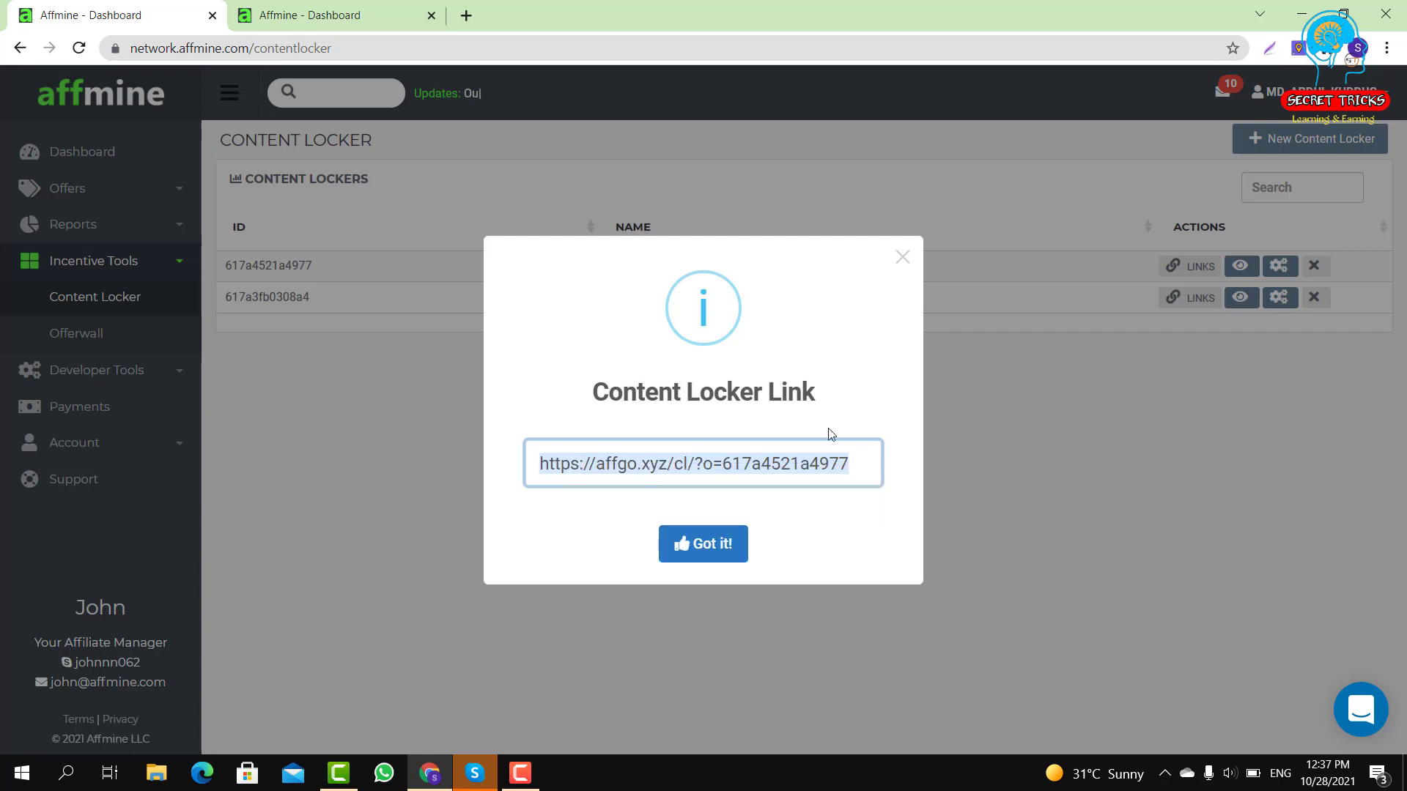
{"action": "left_click", "coordinate": [902, 257]}
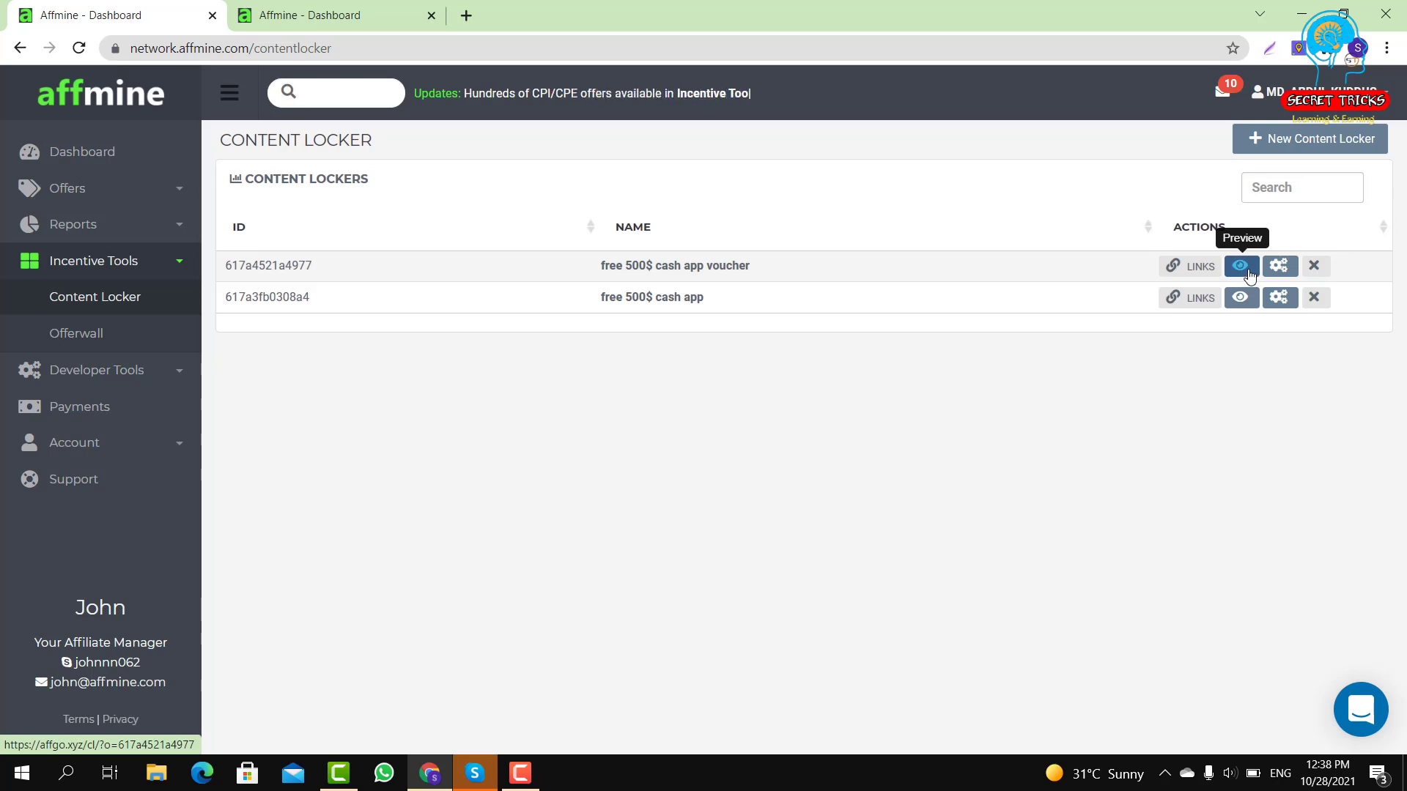
Open the "free 500$ cash app voucher" locker for editing, and return to the Shein campaign's tracking details
{"action": "left_click", "coordinate": [1278, 268]}
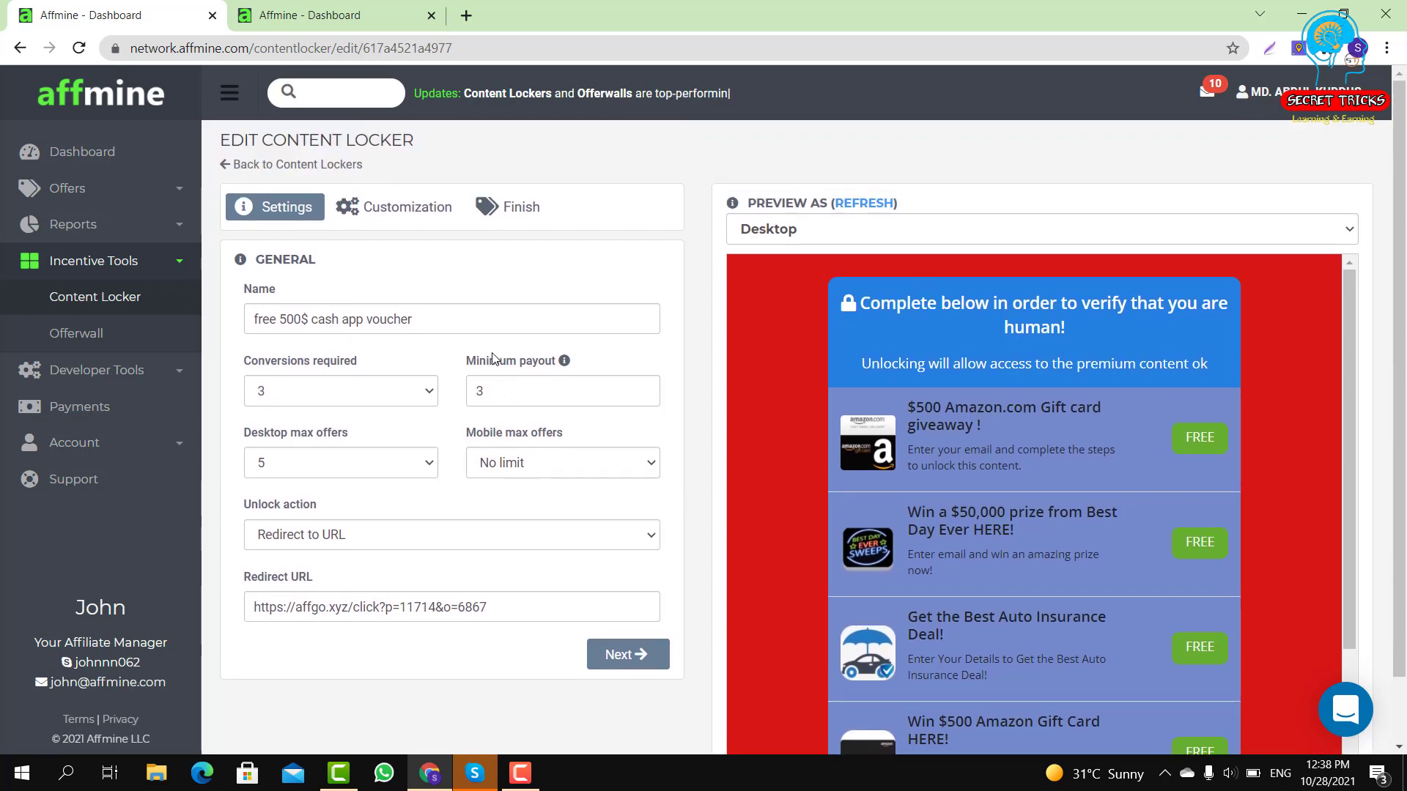
{"action": "left_click", "coordinate": [307, 15]}
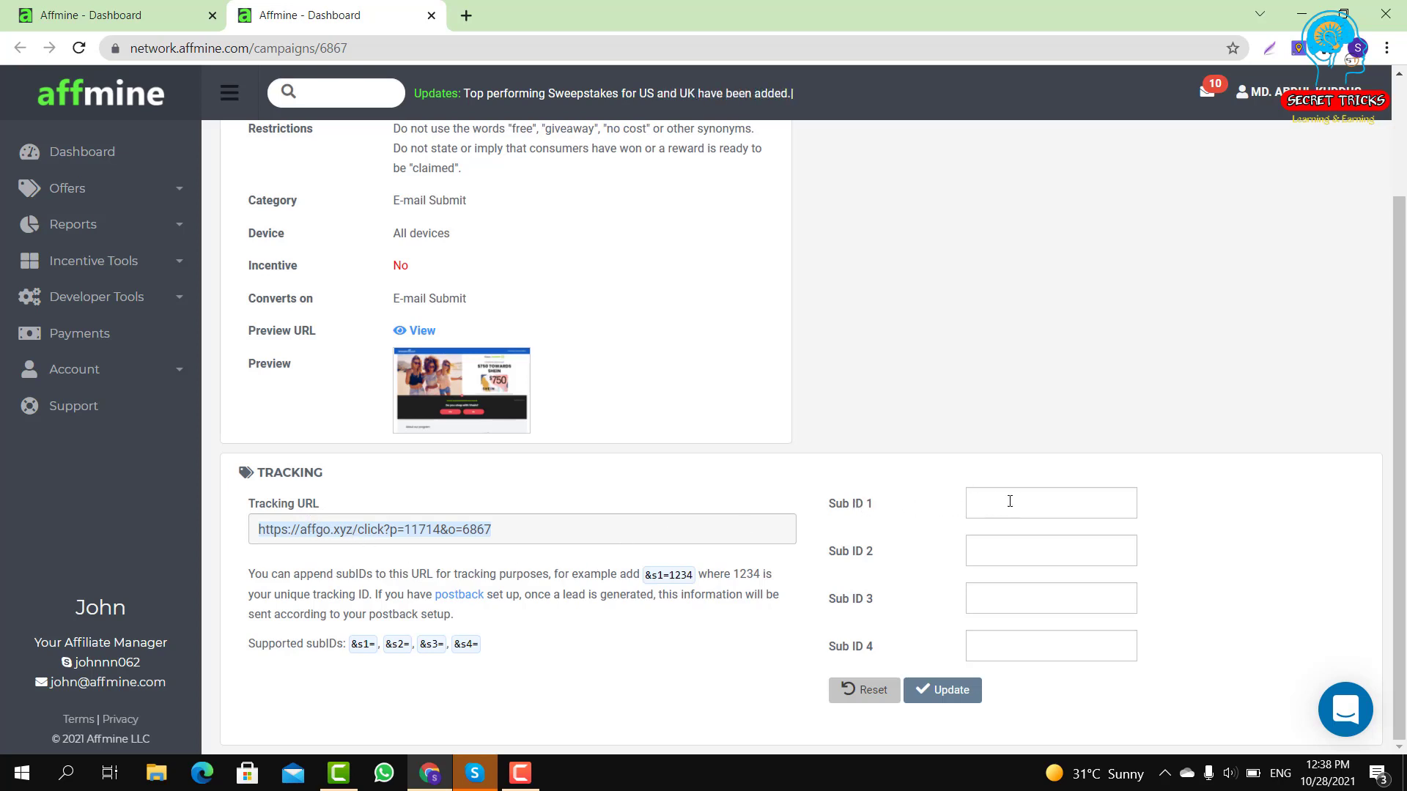
{"action": "left_click", "coordinate": [1031, 506]}
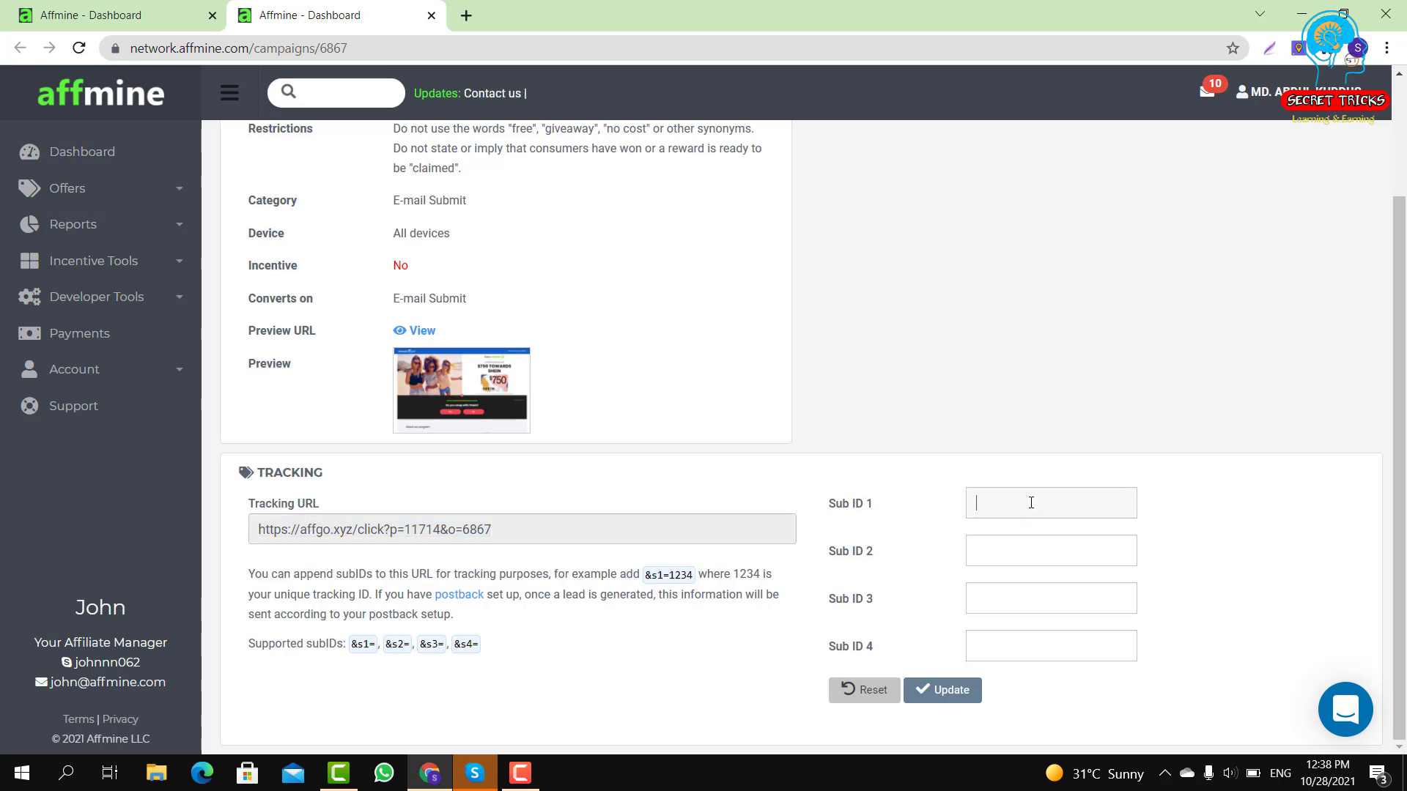
{"action": "type", "text": "kamal"}
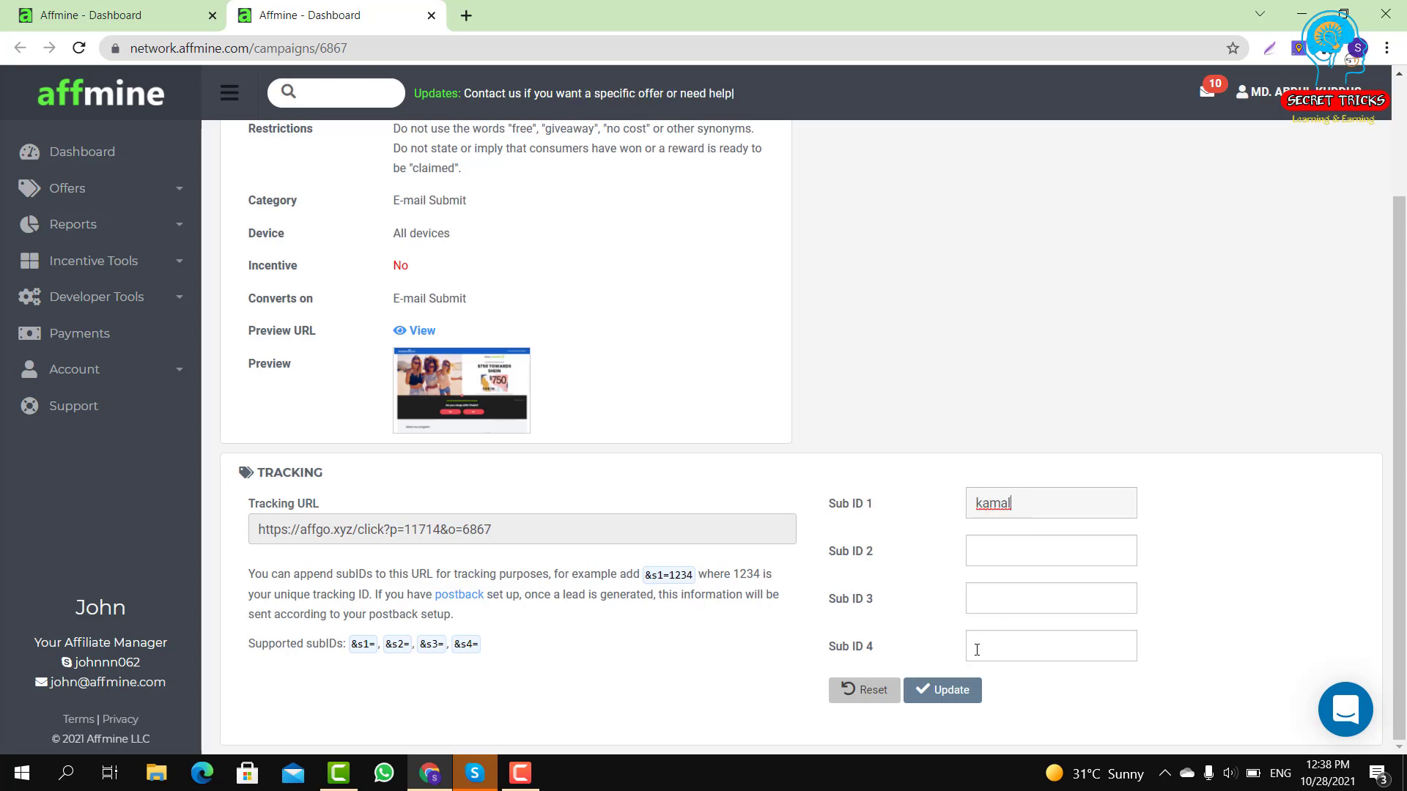
{"action": "left_click", "coordinate": [873, 696]}
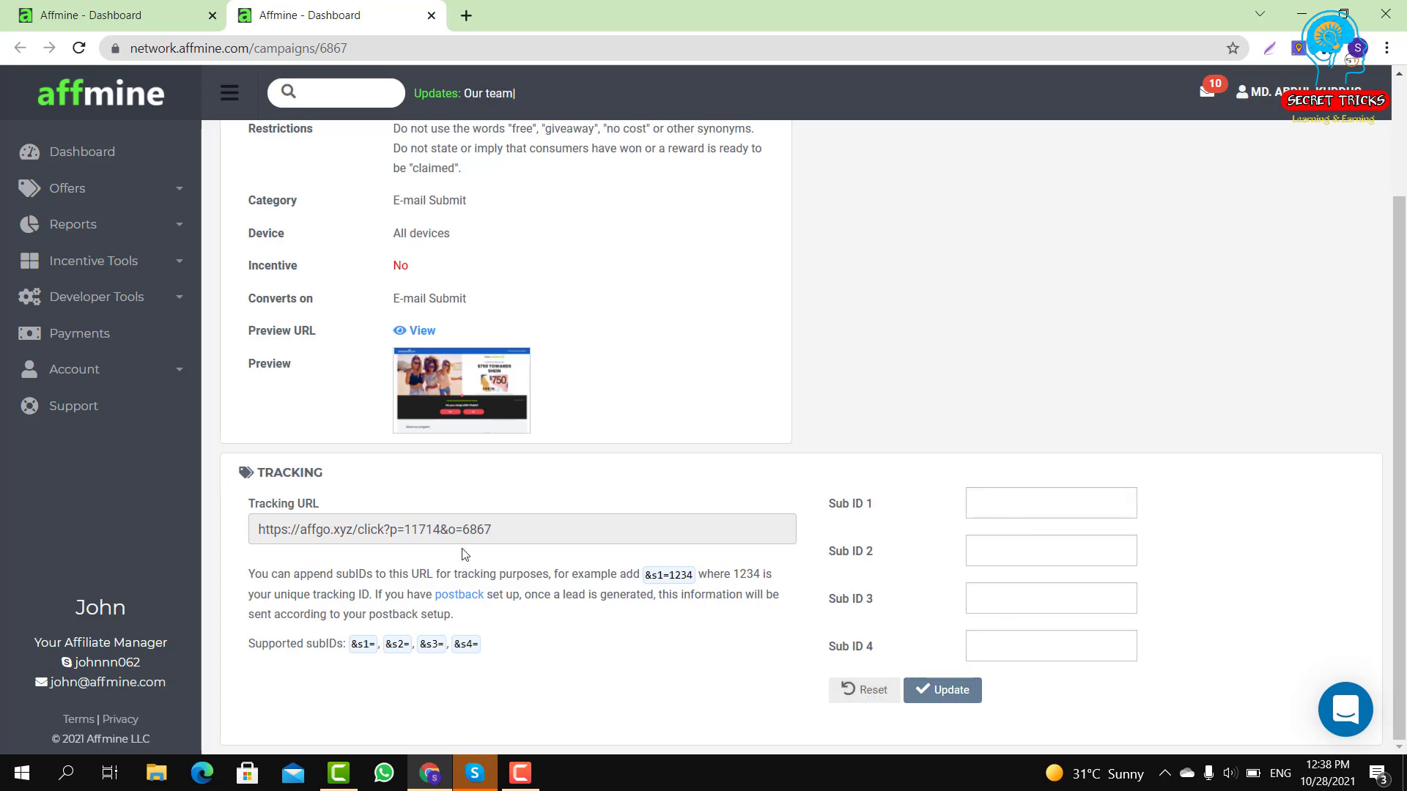
Enter a person's first name as Sub ID 1 and update the campaign's tracking URL
{"action": "left_click", "coordinate": [1026, 511]}
{"action": "type", "text": "kamal"}
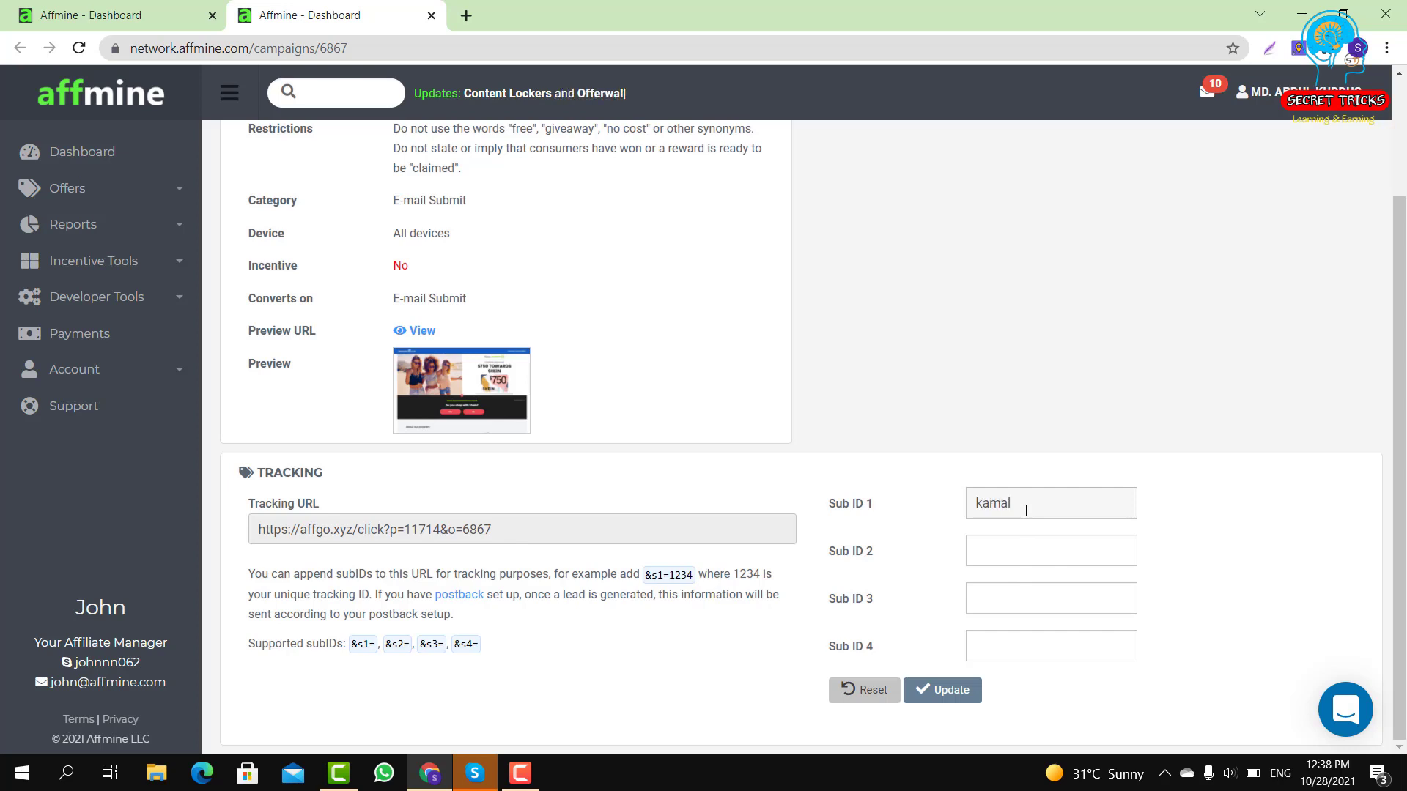
{"action": "left_click", "coordinate": [942, 690]}
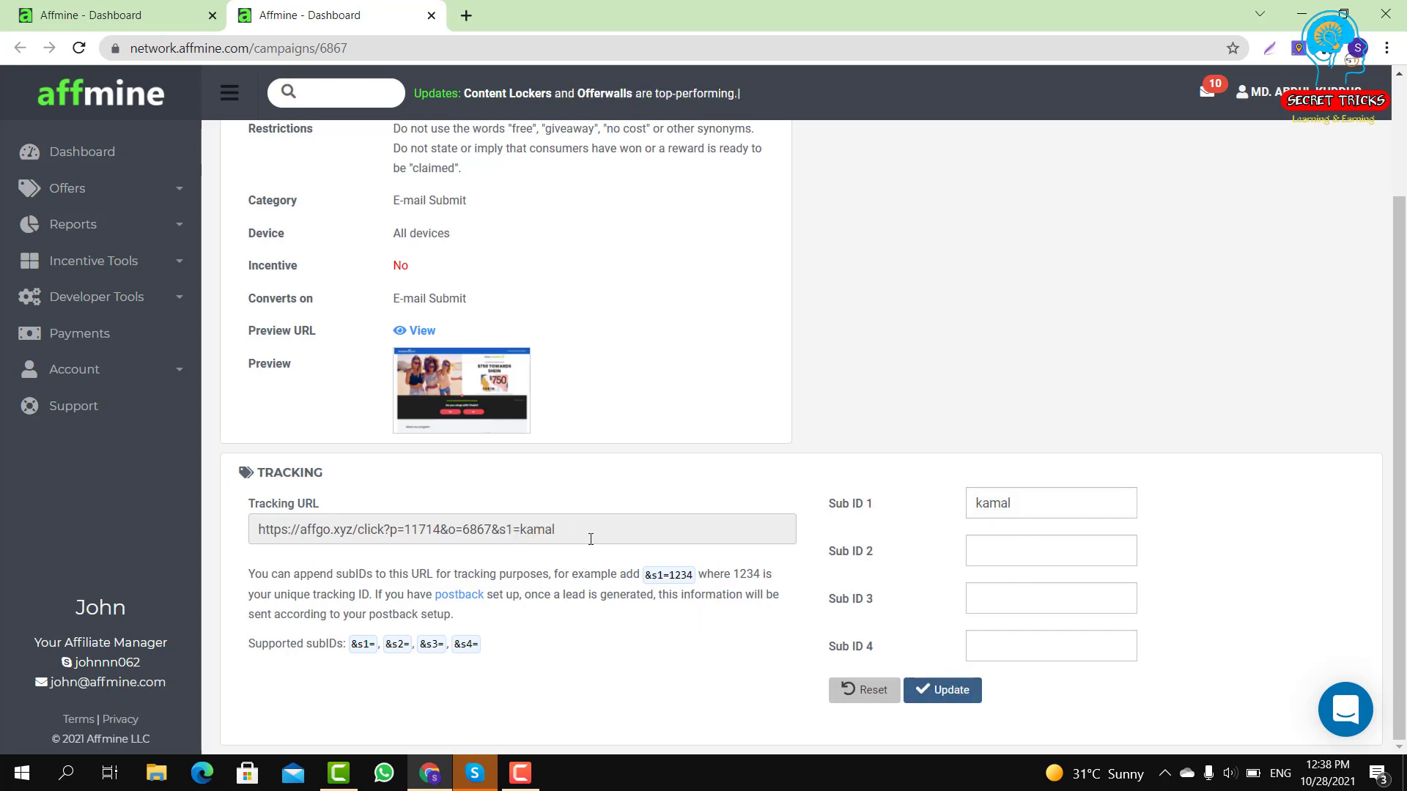
Replace Sub ID 1 with a different person's first name, update the tracking URL and select the full URL
{"action": "left_click_drag", "start_coordinate": [1019, 503], "coordinate": [974, 503]}
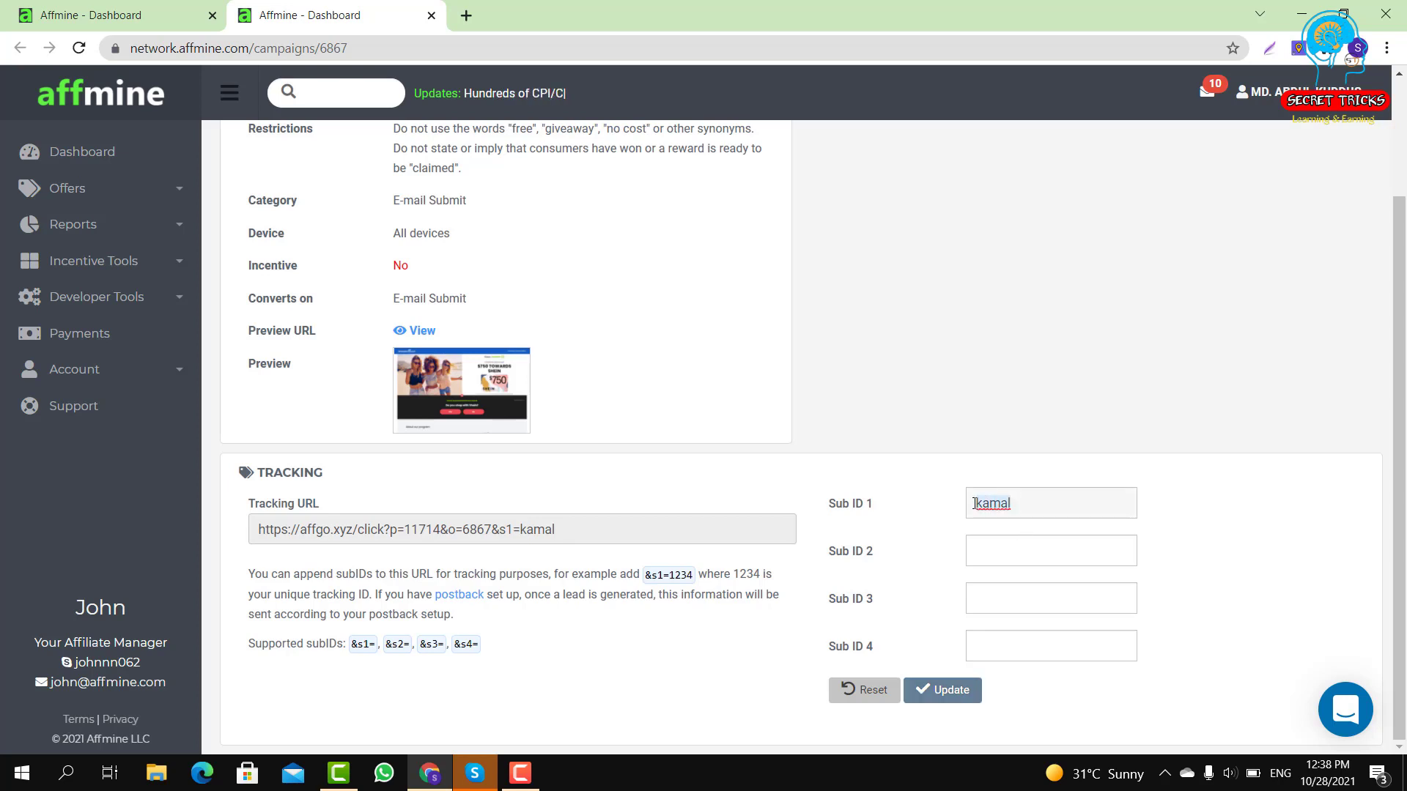
{"action": "type", "text": "jamal"}
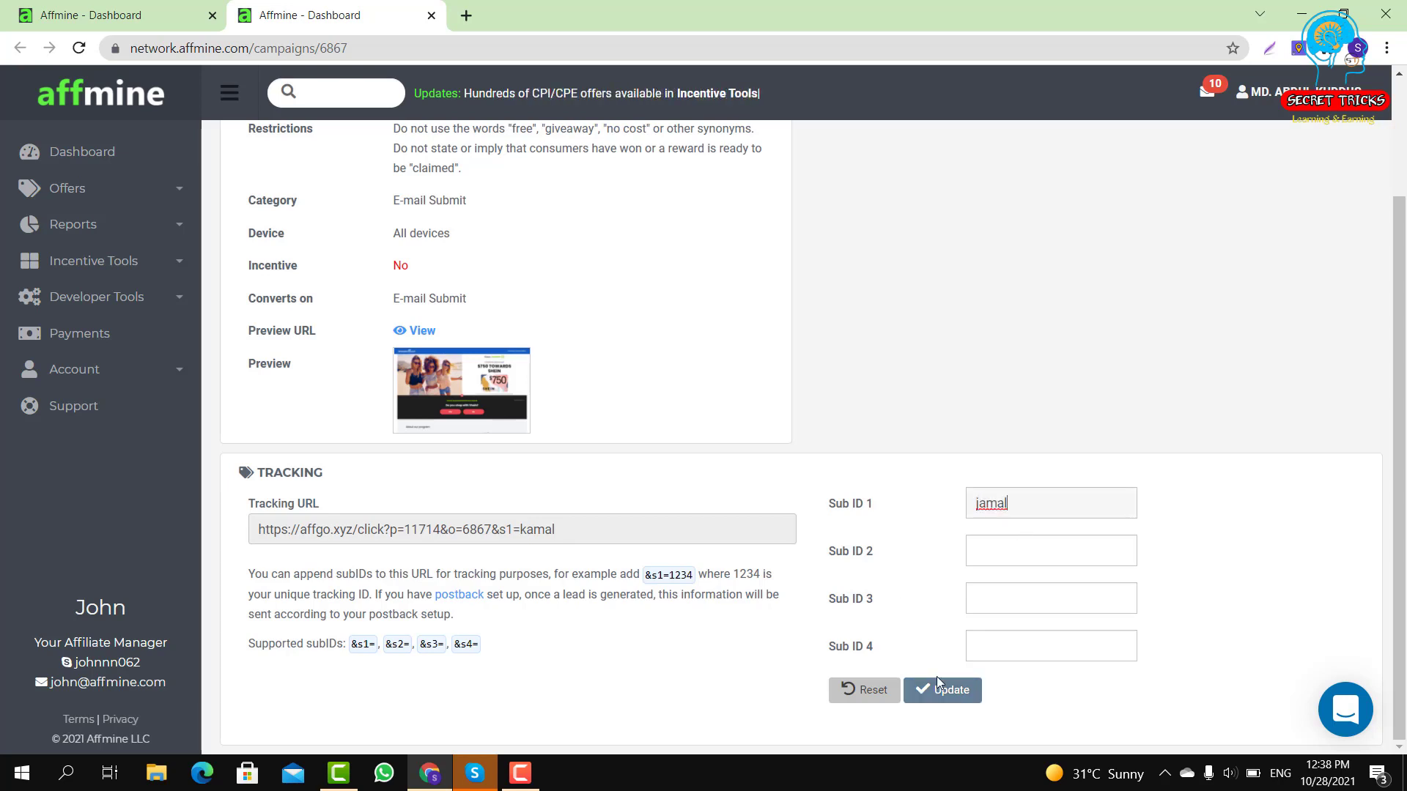
{"action": "left_click", "coordinate": [947, 692]}
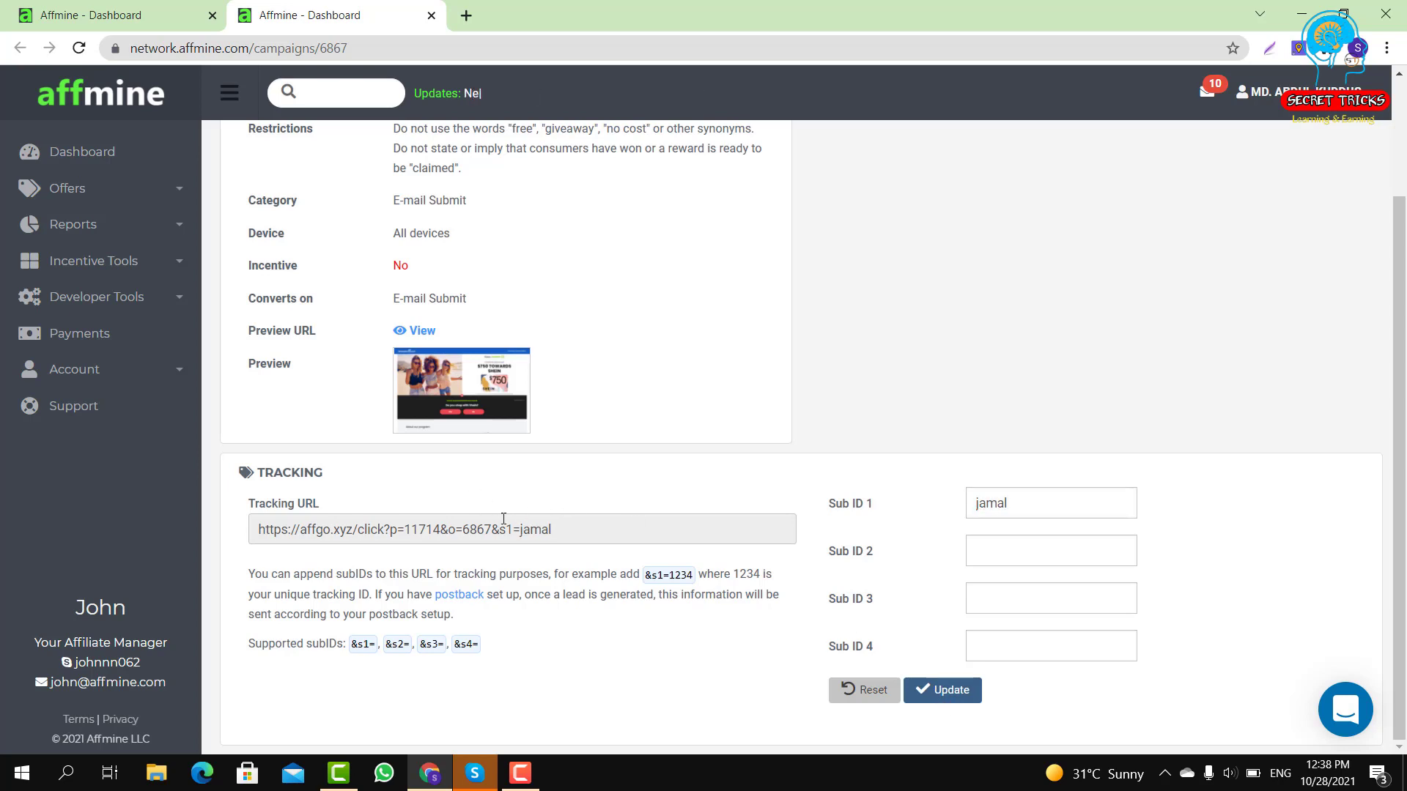
{"action": "left_click_drag", "start_coordinate": [259, 532], "coordinate": [553, 532]}
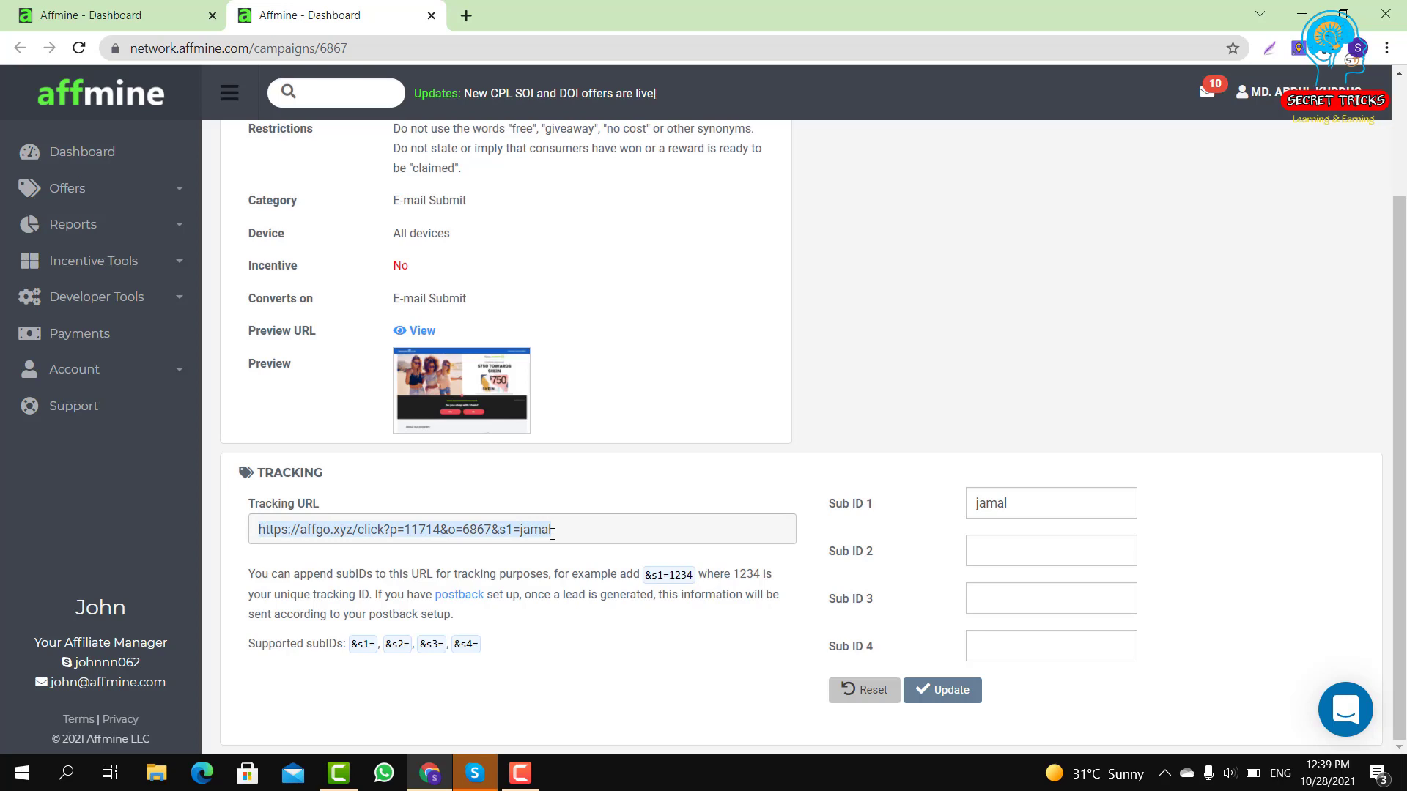